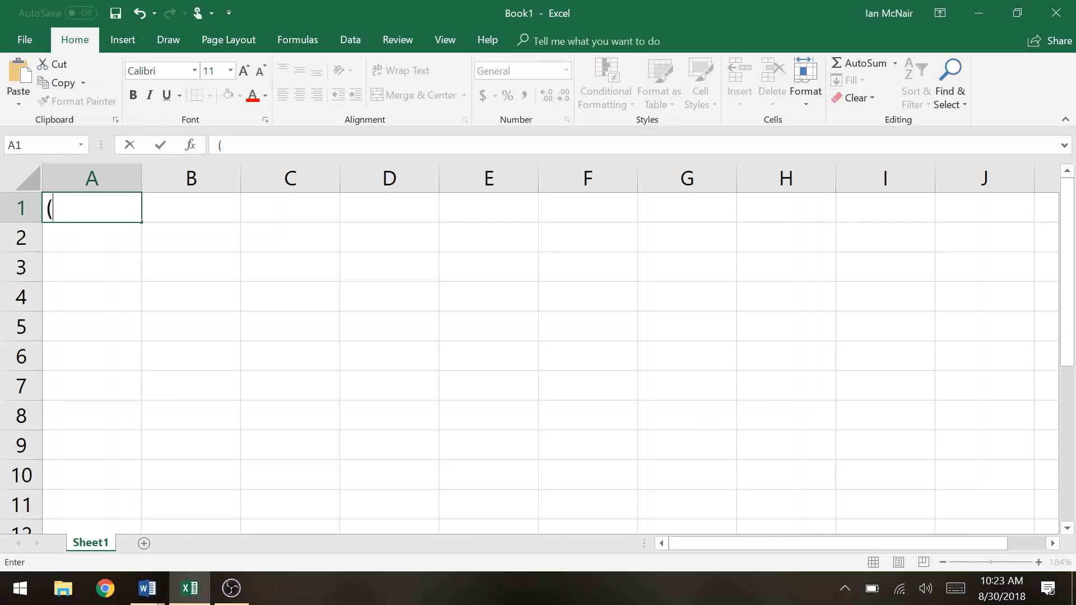
Step: Check the table headings in the Ball Graphing Lab Word document and enter the header "# (Balls)" in cell A1 of the Excel workbook
{"action": "mouse_move", "coordinate": [149, 594]}
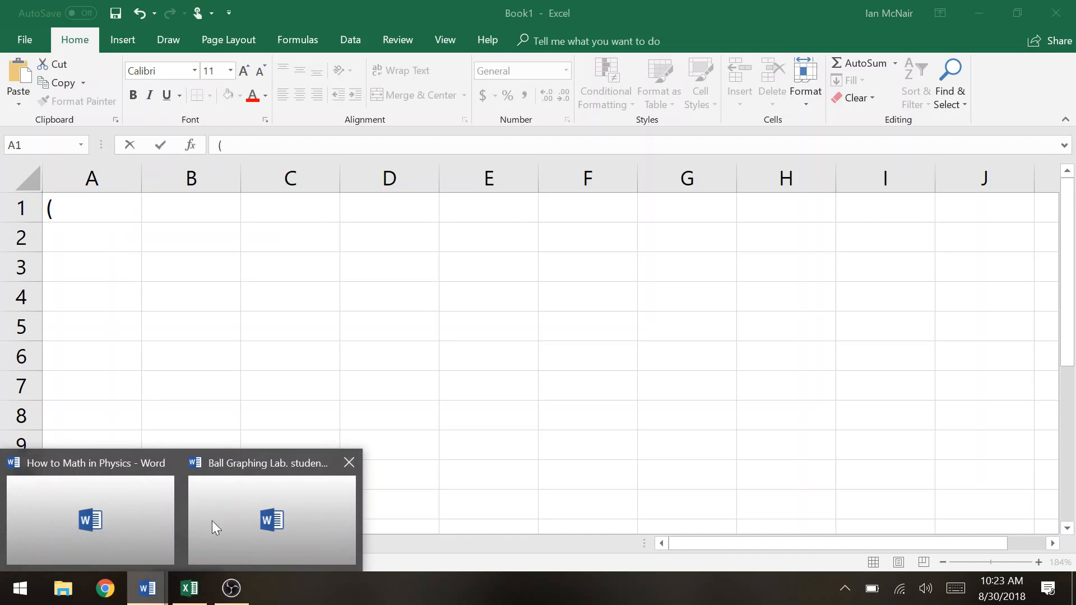
{"action": "left_click", "coordinate": [223, 508]}
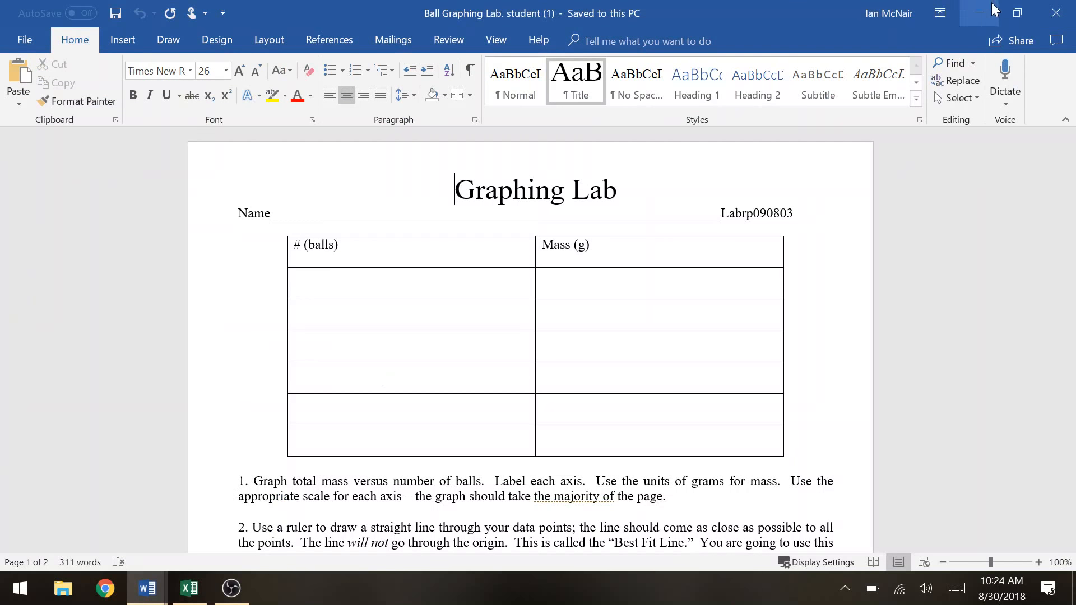
{"action": "key", "text": "alt+Tab"}
{"action": "key", "text": "BackSpace"}
{"action": "type", "text": "# "}
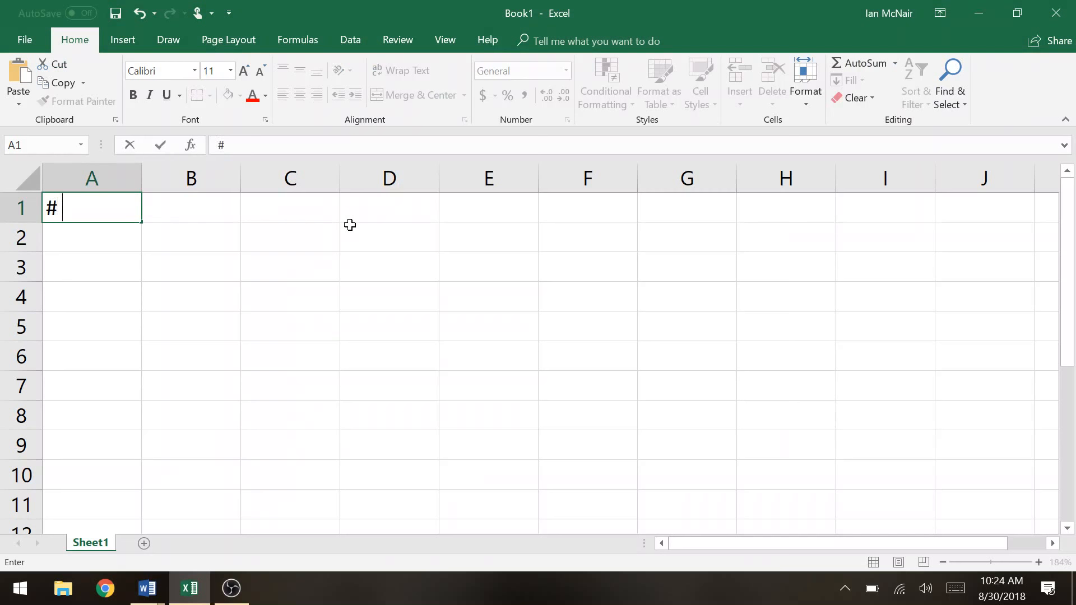
{"action": "type", "text": "(Balls)"}
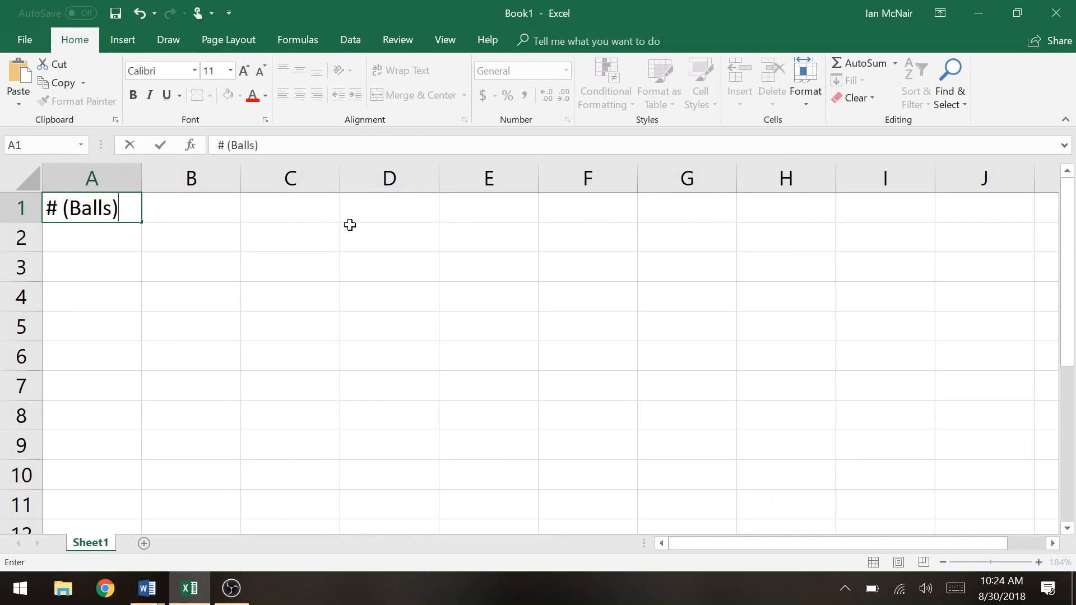
{"action": "key", "text": "Tab"}
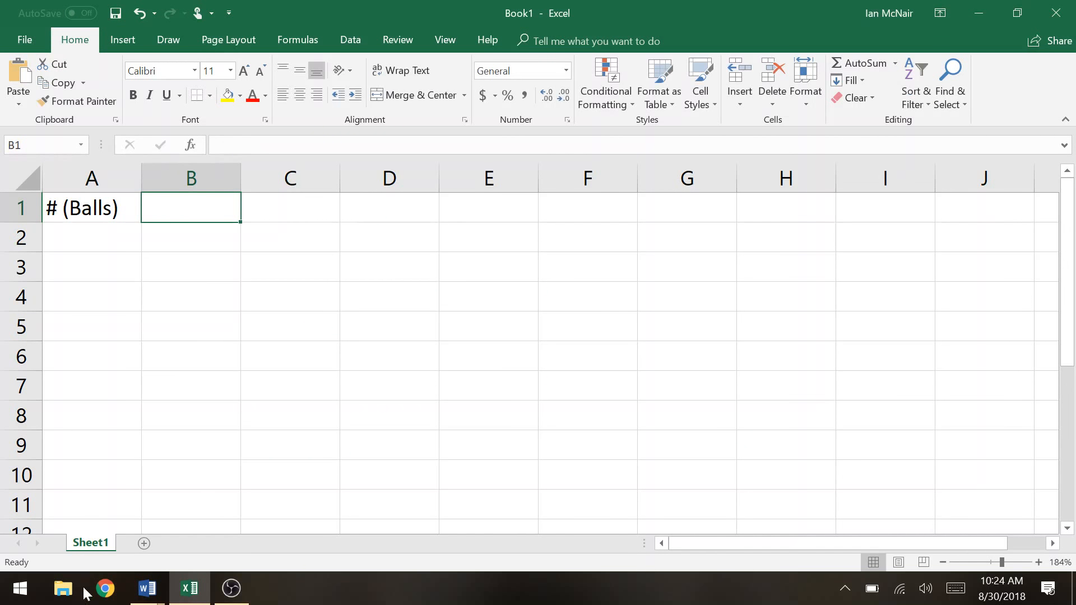
Step: Recheck the Word lab table's second heading and enter "Mass (g)" in cell B1 of the Excel workbook
{"action": "left_click", "coordinate": [189, 589]}
{"action": "mouse_move", "coordinate": [173, 571]}
{"action": "left_click", "coordinate": [223, 540]}
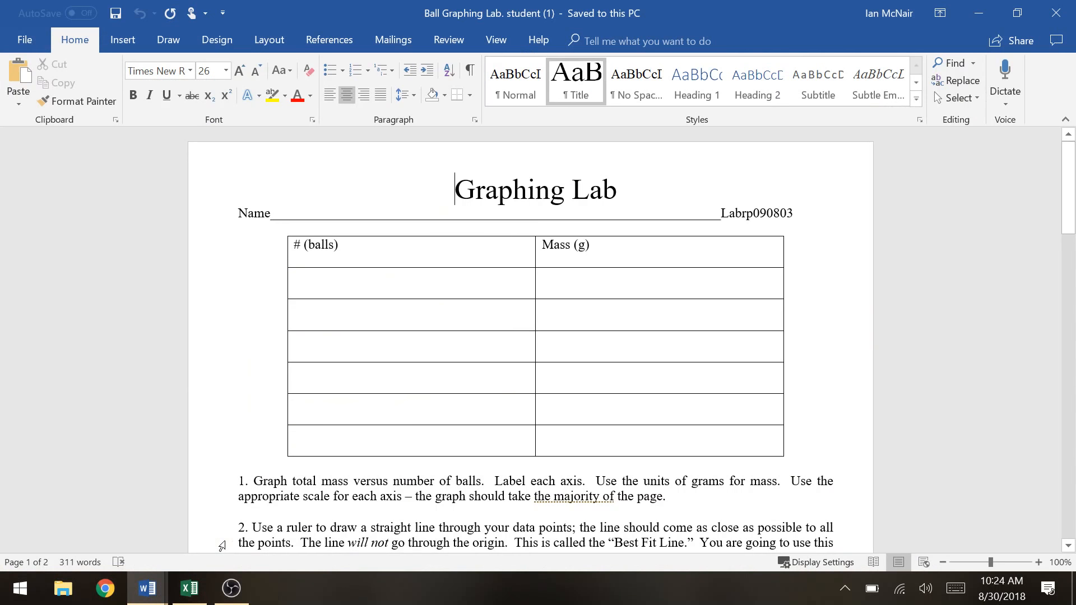
{"action": "left_click", "coordinate": [190, 588]}
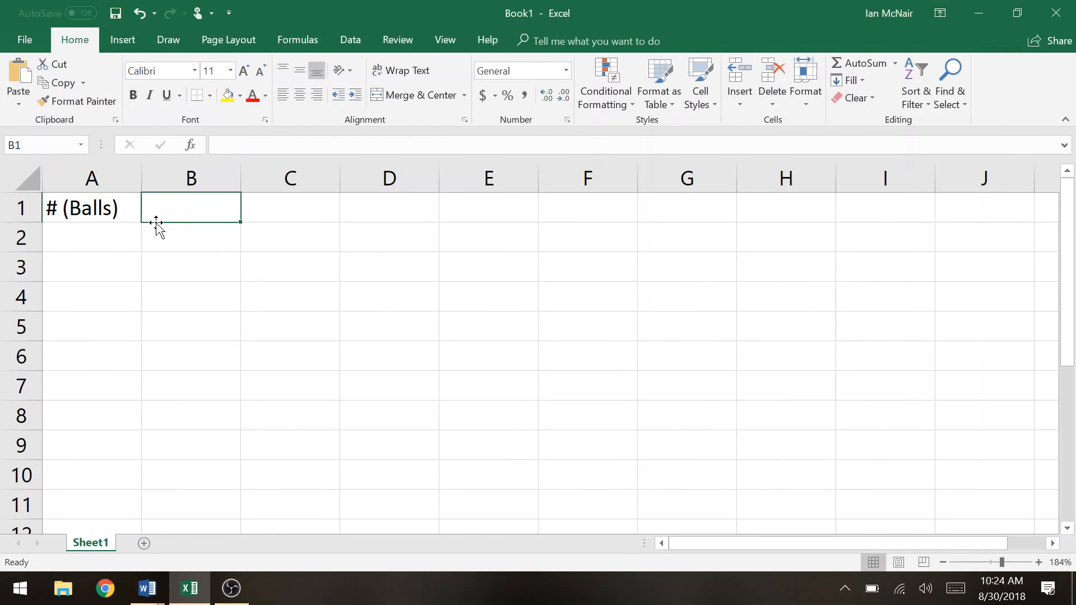
{"action": "type", "text": "Mass (G"}
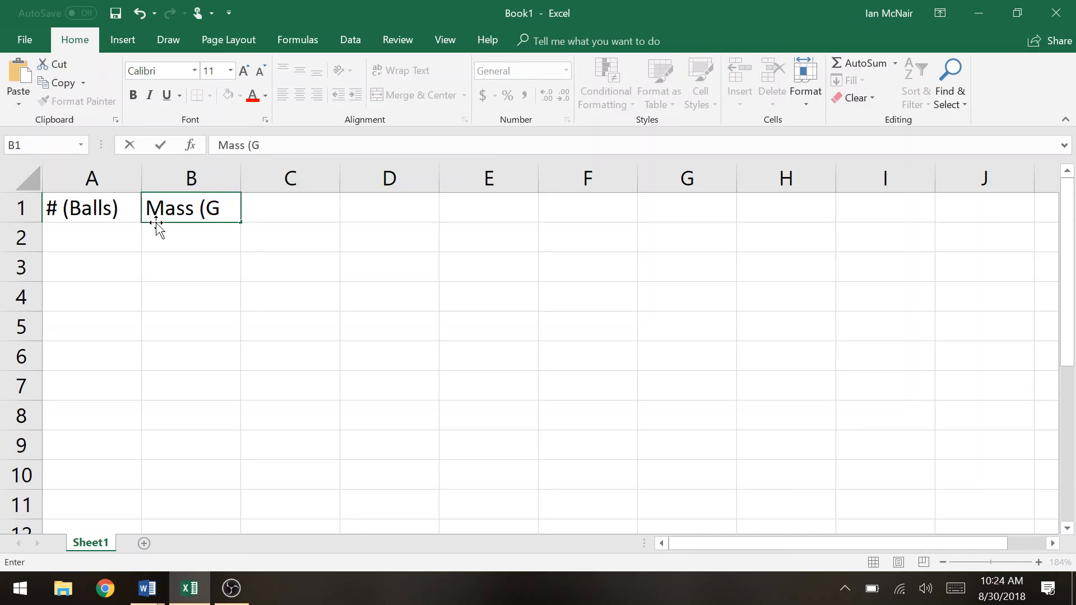
{"action": "key", "text": "BackSpace"}
{"action": "type", "text": "g)"}
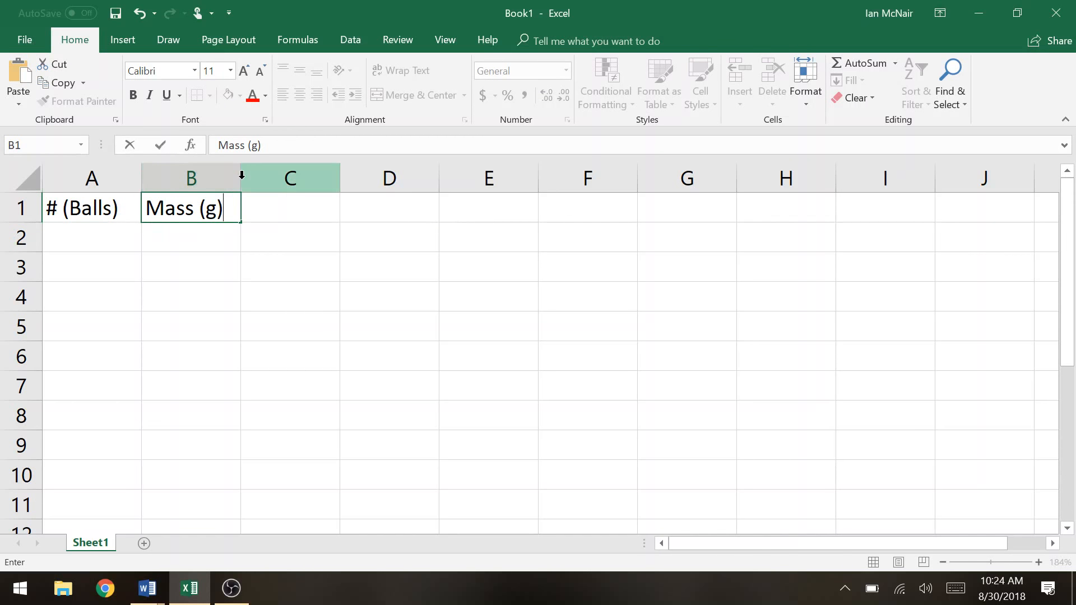
Step: Widen columns B and A slightly so both headers have extra room
{"action": "left_click", "coordinate": [237, 169]}
{"action": "left_click_drag", "start_coordinate": [239, 173], "coordinate": [269, 183]}
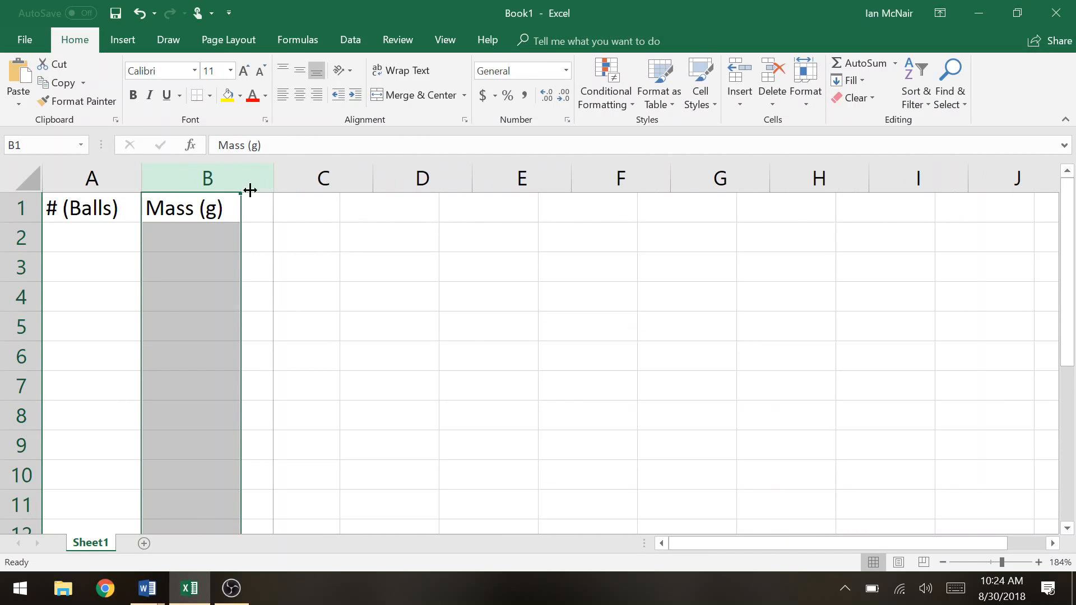
{"action": "left_click_drag", "start_coordinate": [140, 182], "coordinate": [172, 183]}
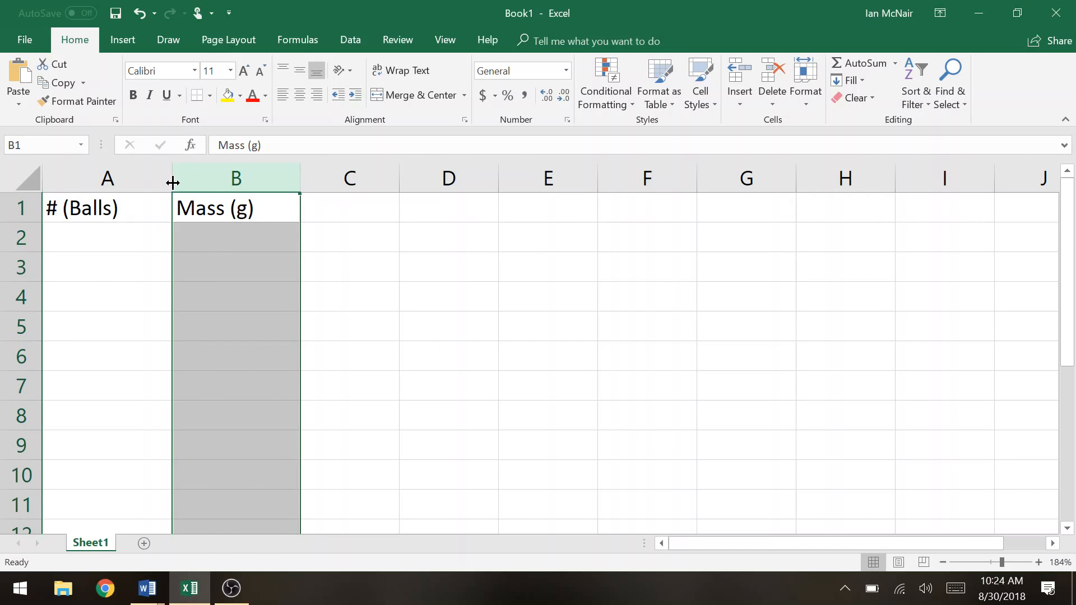
Step: Move the two headers from A1:B1 to D1:E1
{"action": "left_click_drag", "start_coordinate": [132, 200], "coordinate": [230, 209]}
{"action": "key", "text": "ctrl+c"}
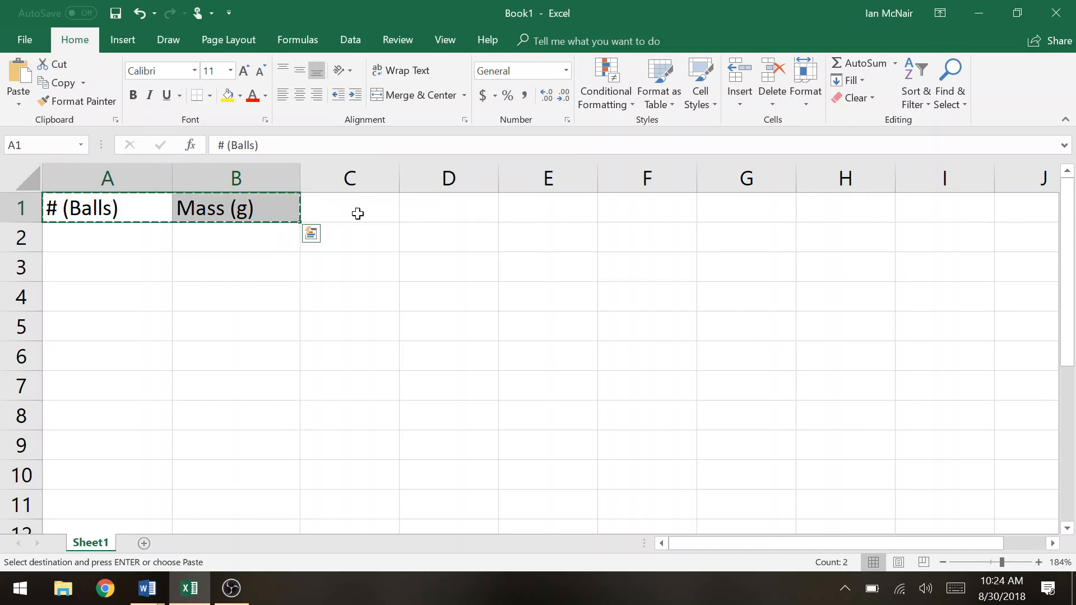
{"action": "left_click", "coordinate": [454, 213]}
{"action": "key", "text": "ctrl+v"}
Step: Enter the ball counts 1, 5, 7, 11, 9 and 6 in cells D2 to D7
{"action": "left_click", "coordinate": [457, 235]}
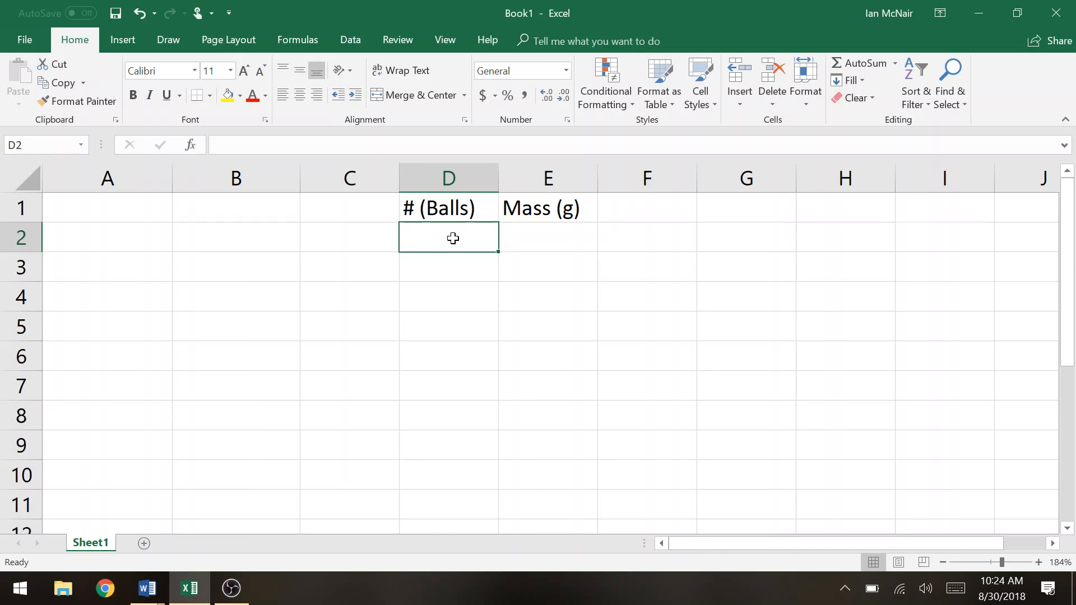
{"action": "type", "text": "1"}
{"action": "key", "text": "Return"}
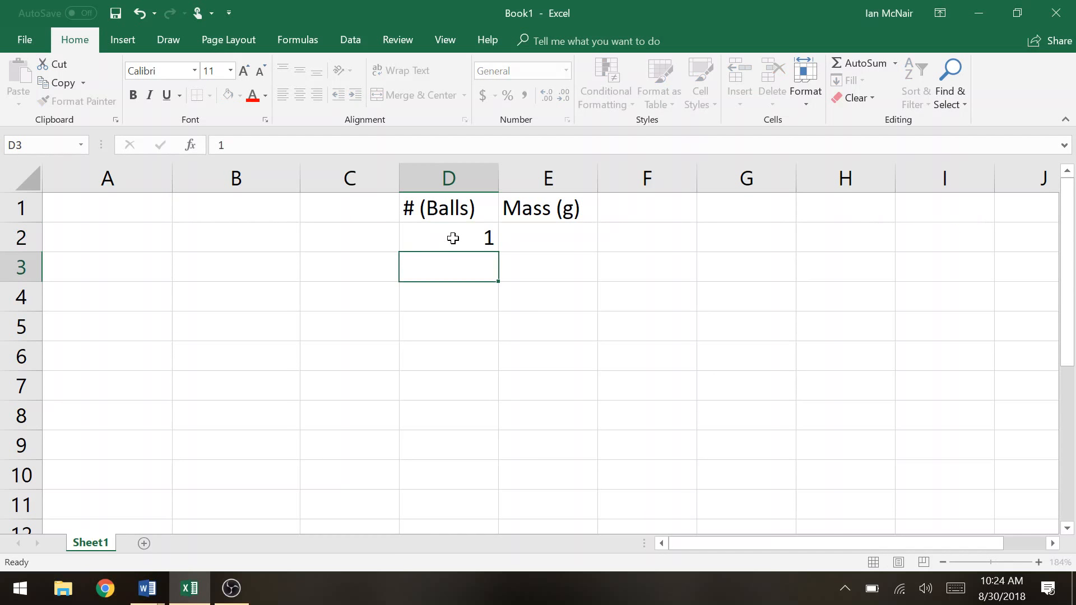
{"action": "type", "text": "5"}
{"action": "key", "text": "Return"}
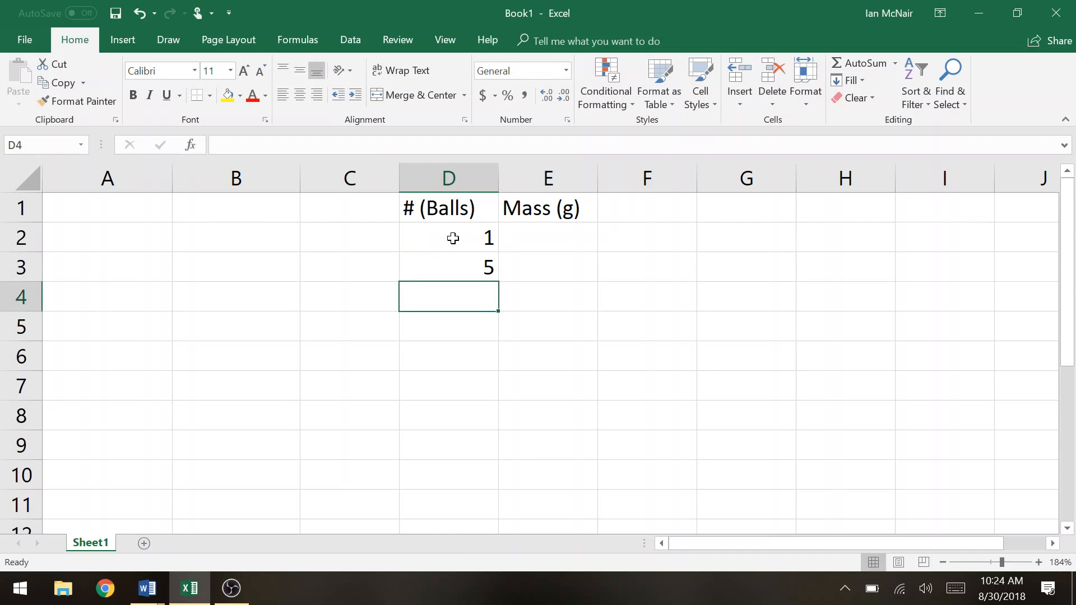
{"action": "type", "text": "7"}
{"action": "key", "text": "Return"}
{"action": "type", "text": "11"}
{"action": "key", "text": "Return"}
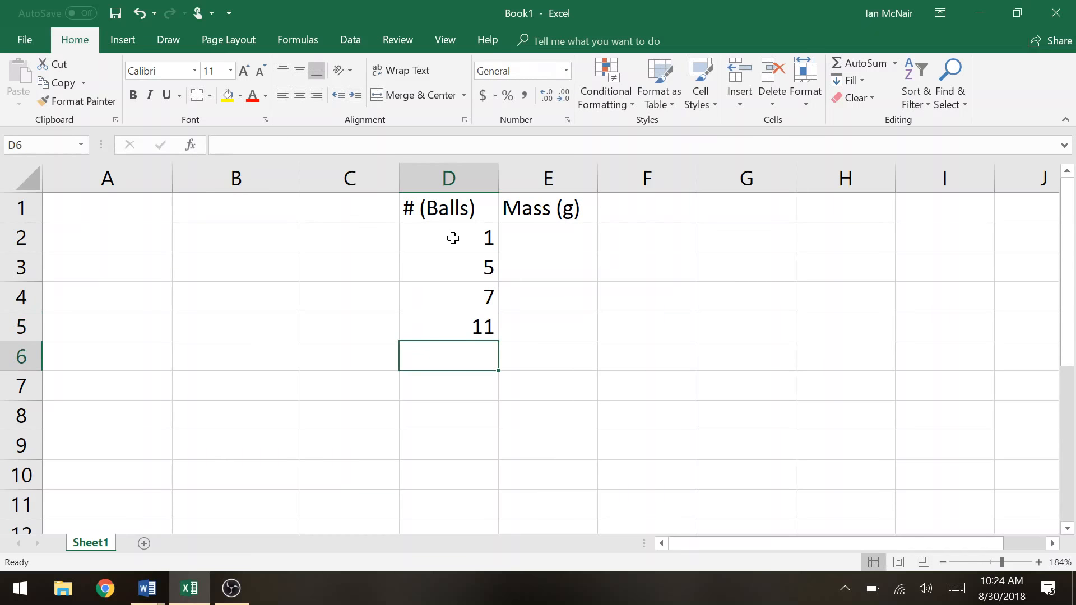
{"action": "type", "text": "9"}
{"action": "key", "text": "Return"}
{"action": "type", "text": "6"}
{"action": "key", "text": "Return"}
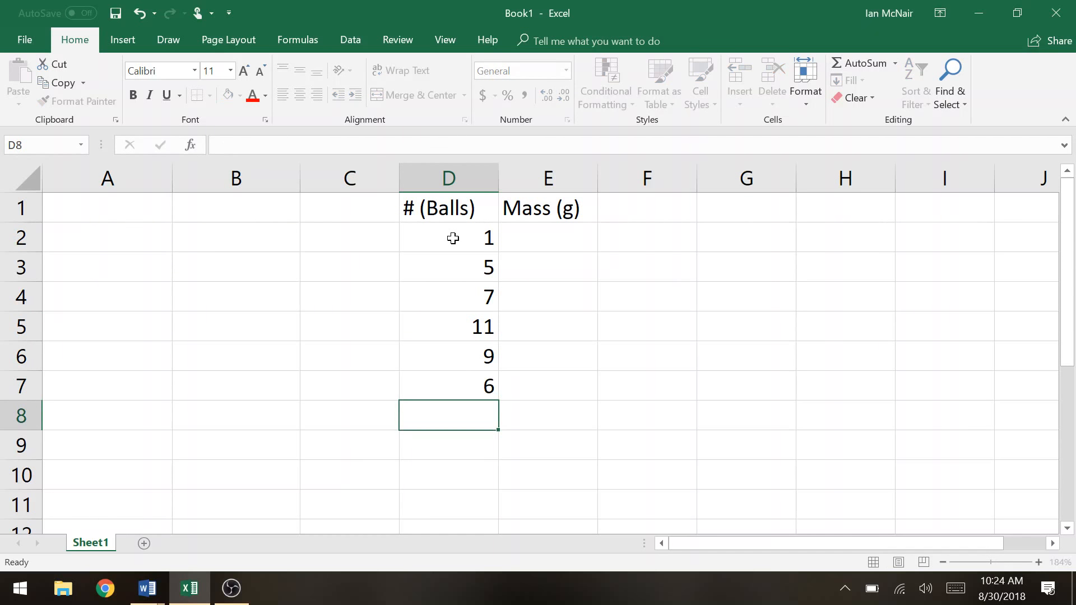
Step: Enter the masses 331, 445, 501 and 666 in cells E2 to E5
{"action": "left_click", "coordinate": [511, 239]}
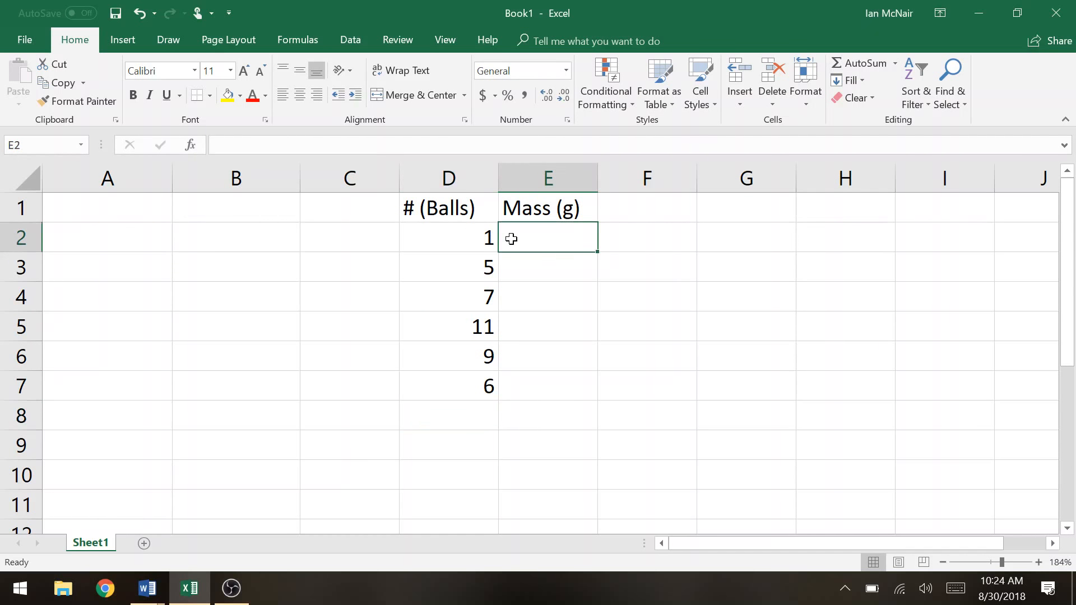
{"action": "type", "text": "331"}
{"action": "key", "text": "Return"}
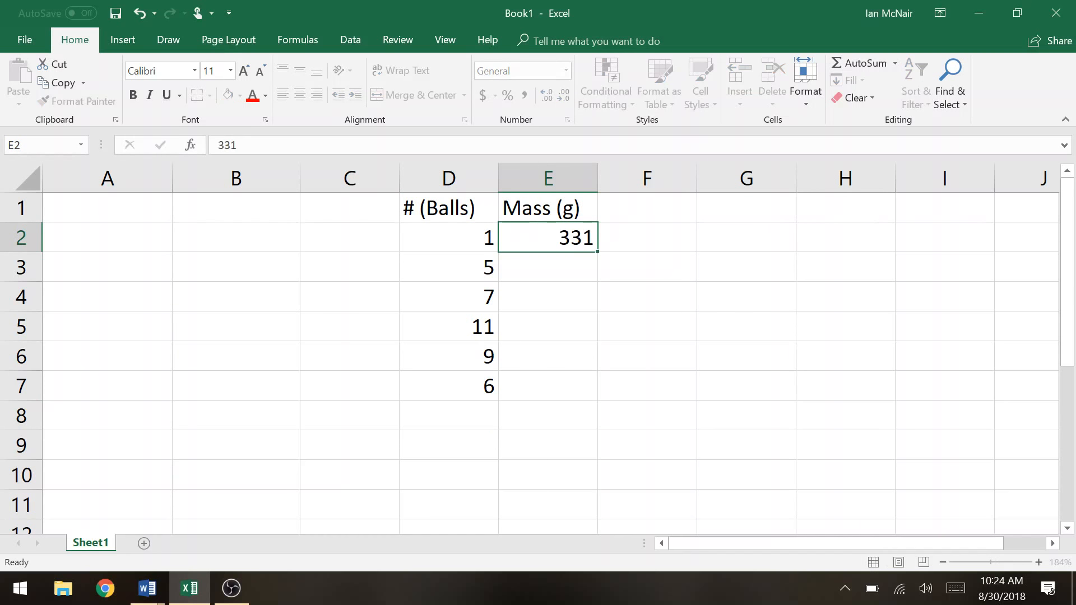
{"action": "type", "text": "445"}
{"action": "key", "text": "Return"}
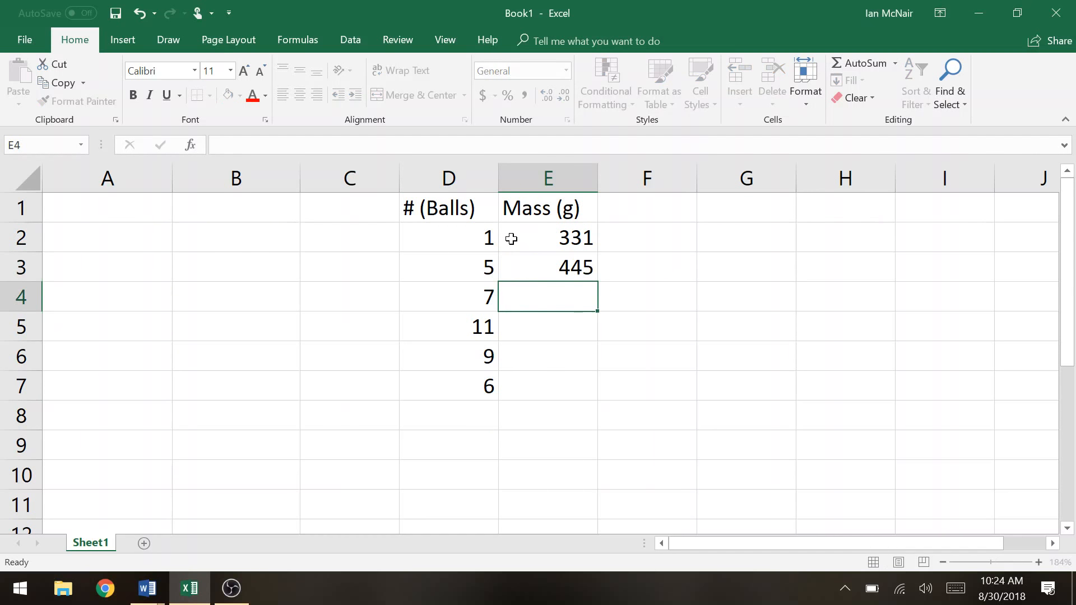
{"action": "type", "text": "501"}
{"action": "key", "text": "Return"}
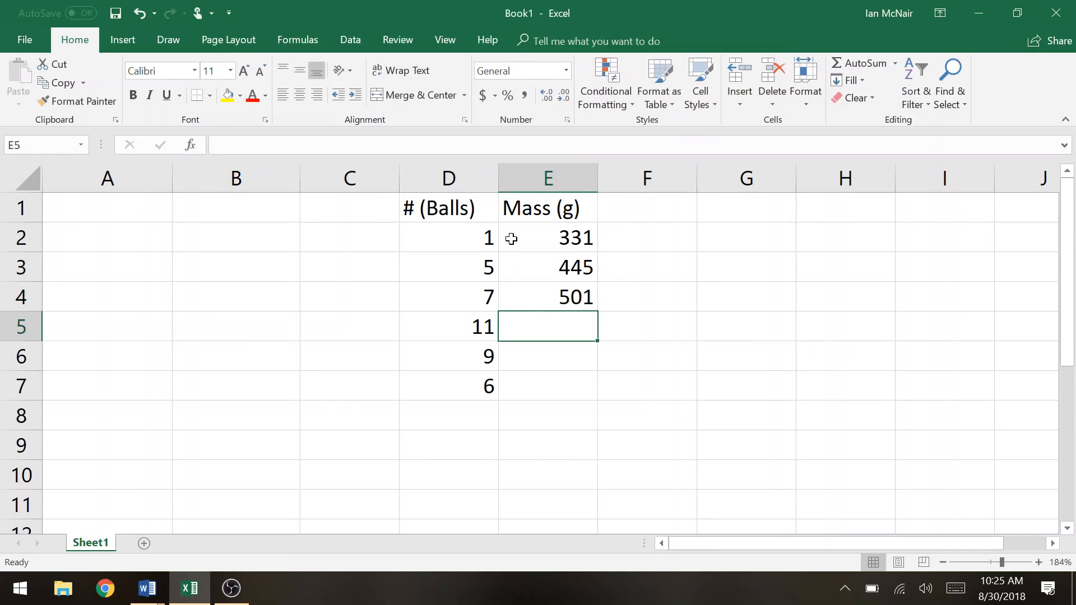
{"action": "type", "text": "666"}
{"action": "key", "text": "Return"}
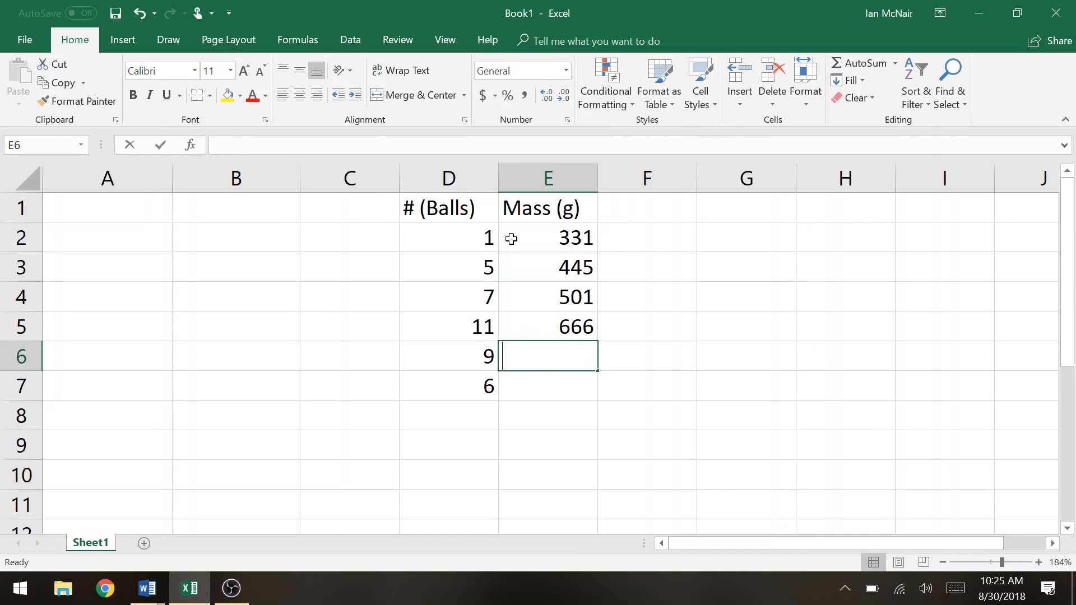
Step: Correct the mass for 11 balls in cell E5 to 668
{"action": "key", "text": "Up"}
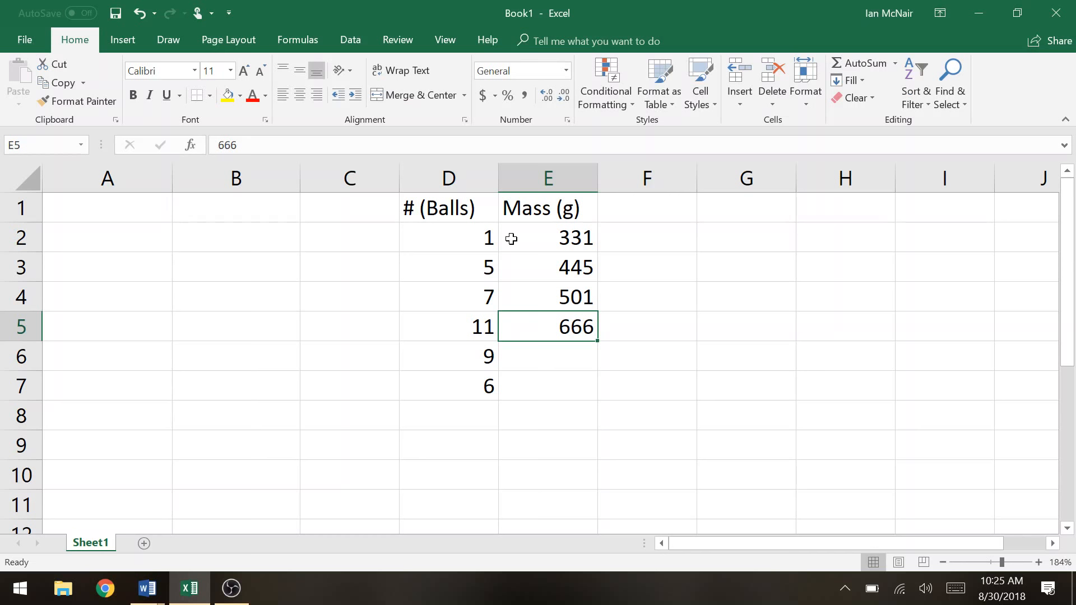
{"action": "key", "text": "BackSpace"}
{"action": "type", "text": "5"}
{"action": "key", "text": "BackSpace"}
{"action": "type", "text": "66"}
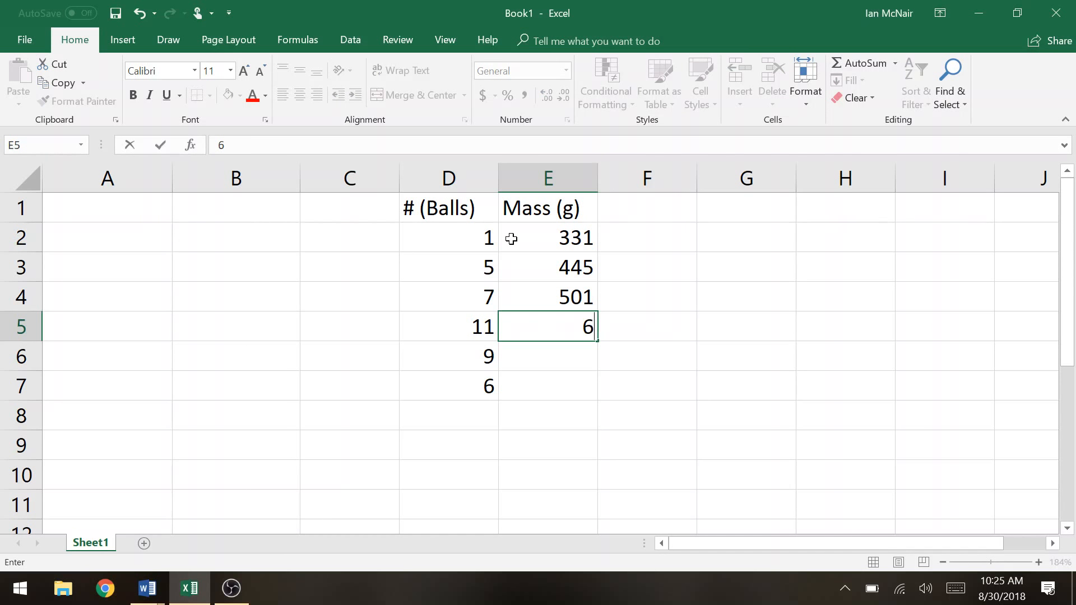
{"action": "type", "text": "8"}
{"action": "key", "text": "Return"}
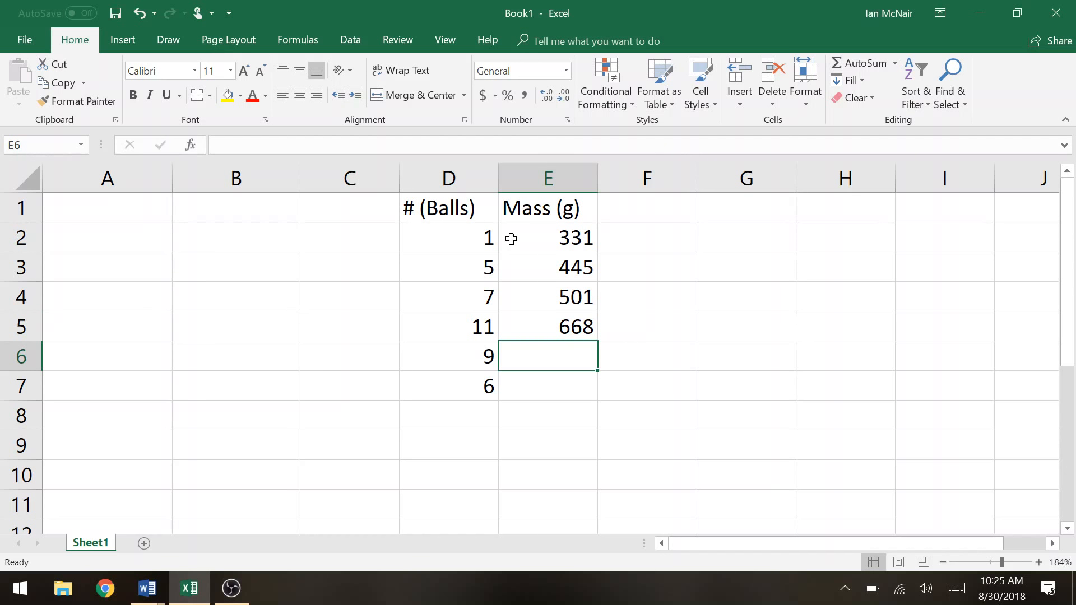
Step: Enter the remaining masses 558 and 474 in cells E6 and E7
{"action": "type", "text": "558"}
{"action": "key", "text": "Return"}
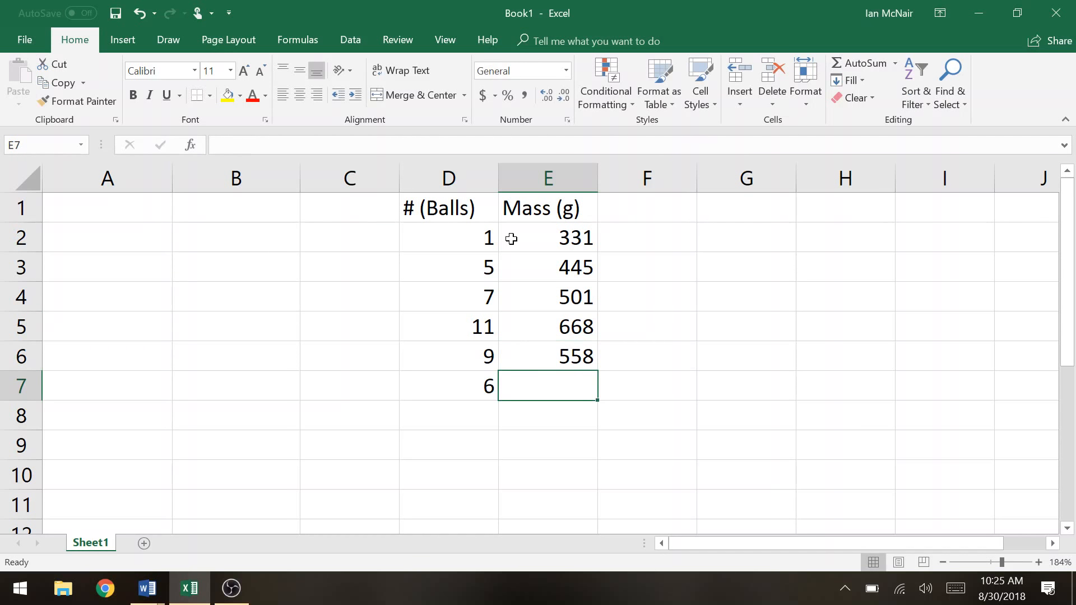
{"action": "type", "text": "475"}
{"action": "key", "text": "BackSpace"}
{"action": "type", "text": "4"}
{"action": "key", "text": "Return"}
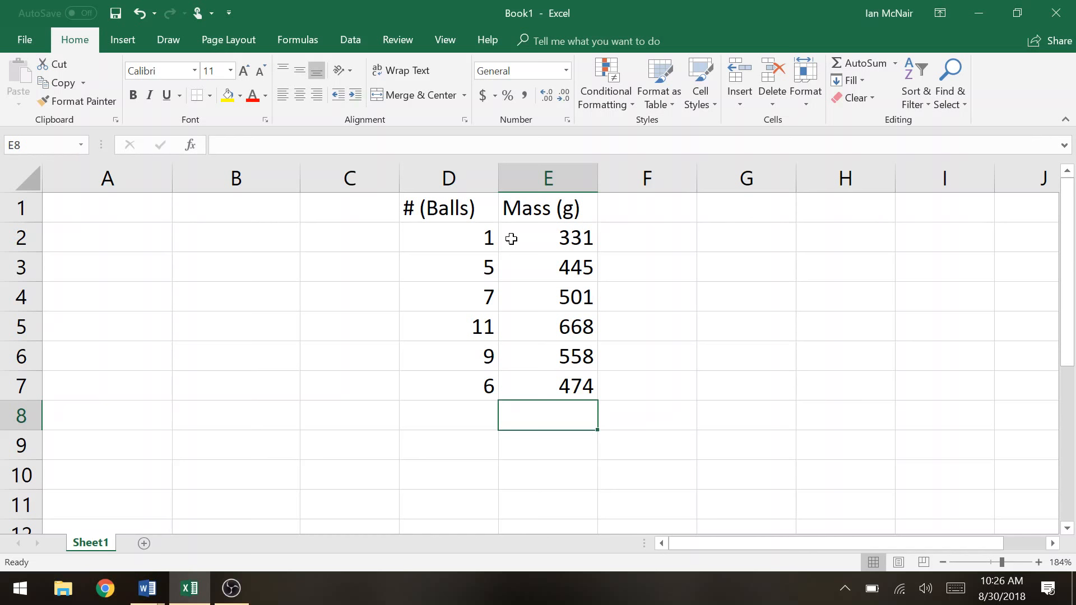
Step: Insert a blank markers-only scatter chart with an empty cell away from the data selected
{"action": "left_click", "coordinate": [235, 290]}
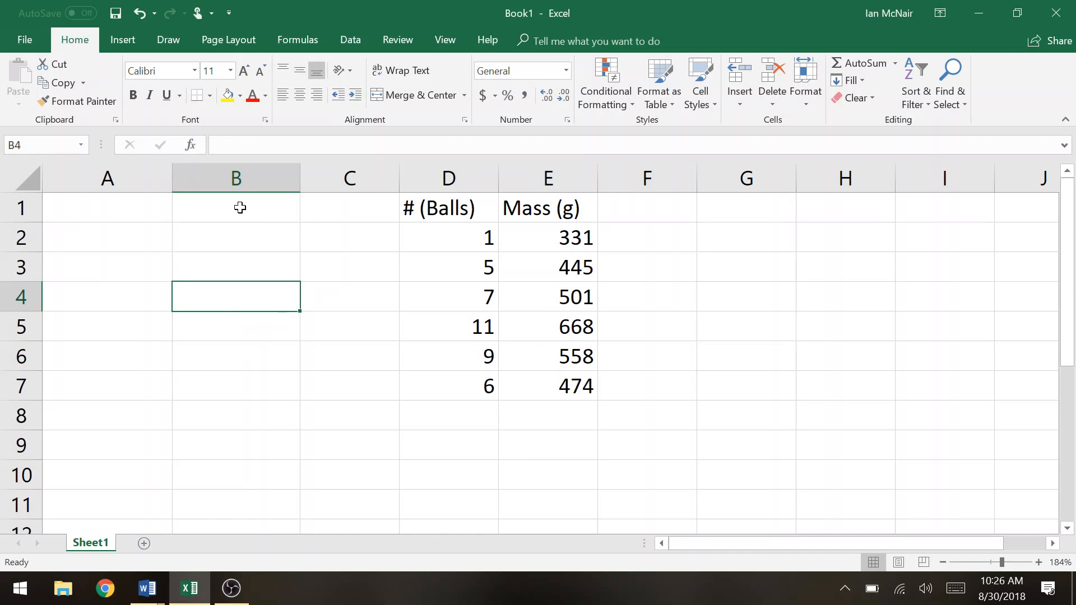
{"action": "left_click", "coordinate": [115, 43]}
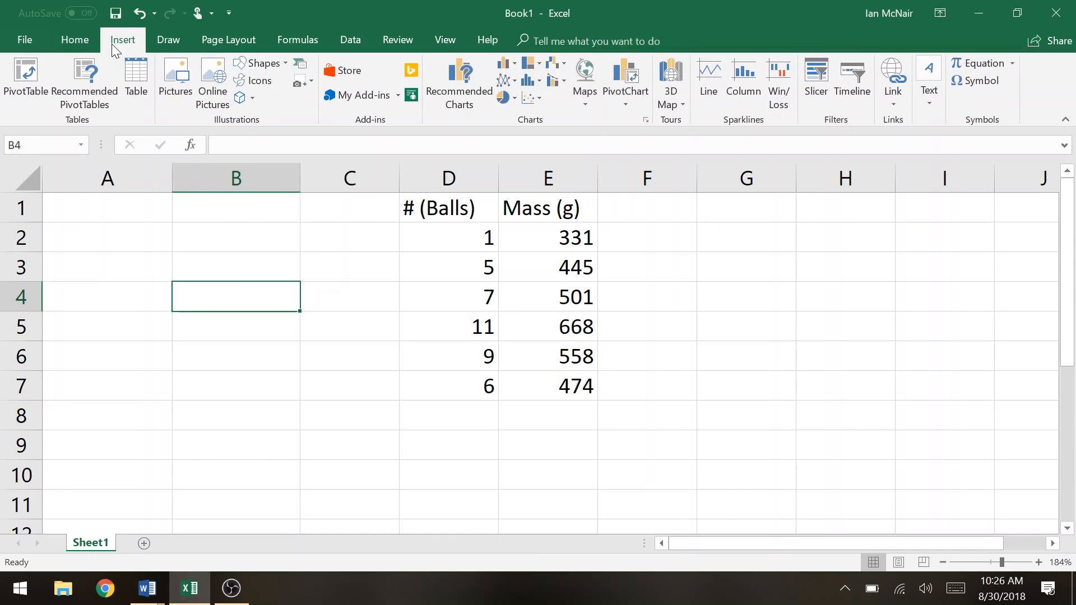
{"action": "left_click", "coordinate": [535, 104]}
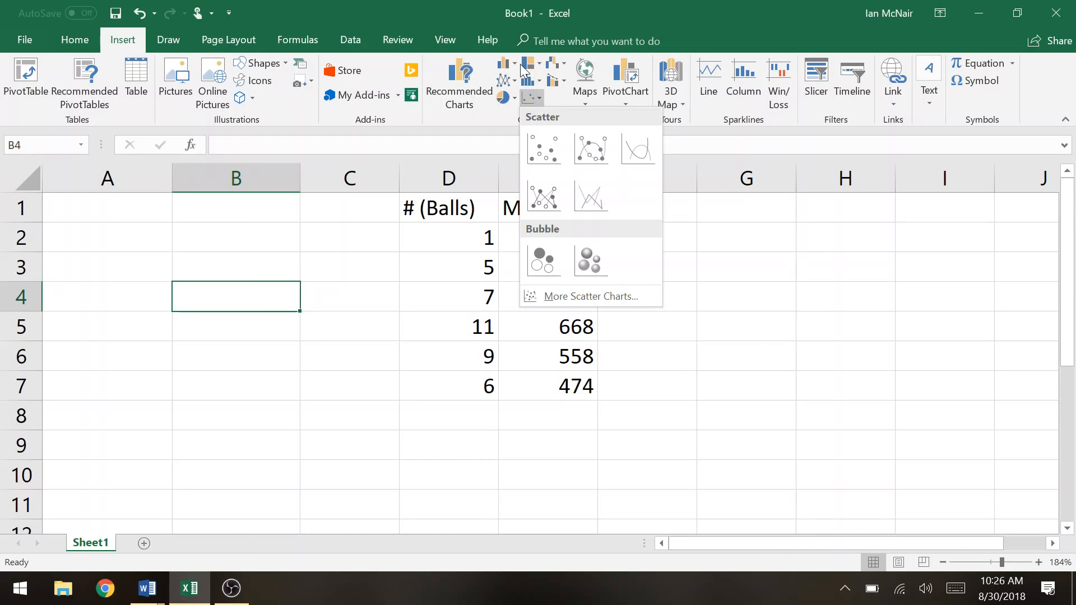
{"action": "left_click", "coordinate": [530, 159]}
Step: Move the blank chart beside the data table so that it spans columns F to M
{"action": "scroll", "coordinate": [913, 456], "scroll_direction": "down", "scroll_amount": 1}
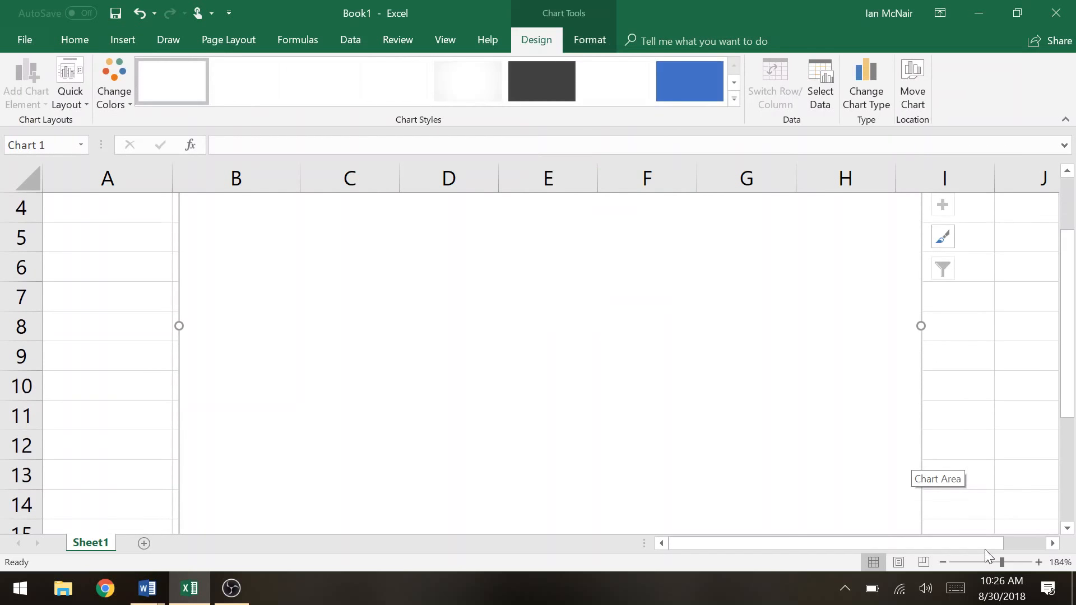
{"action": "left_click_drag", "start_coordinate": [1001, 562], "coordinate": [993, 562]}
{"action": "left_click_drag", "start_coordinate": [513, 399], "coordinate": [816, 417]}
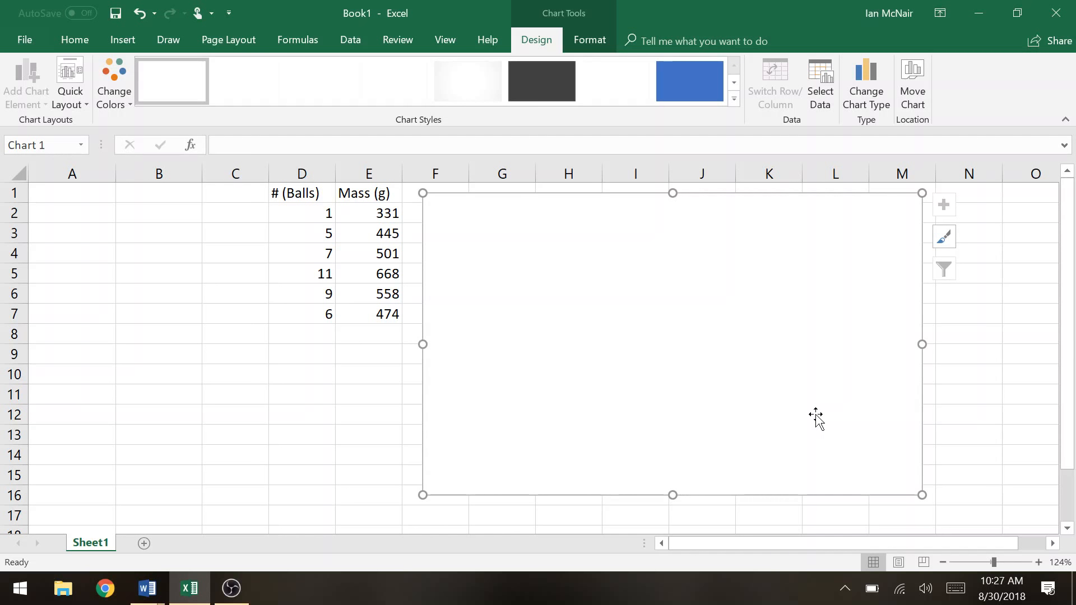
{"action": "left_click", "coordinate": [166, 351]}
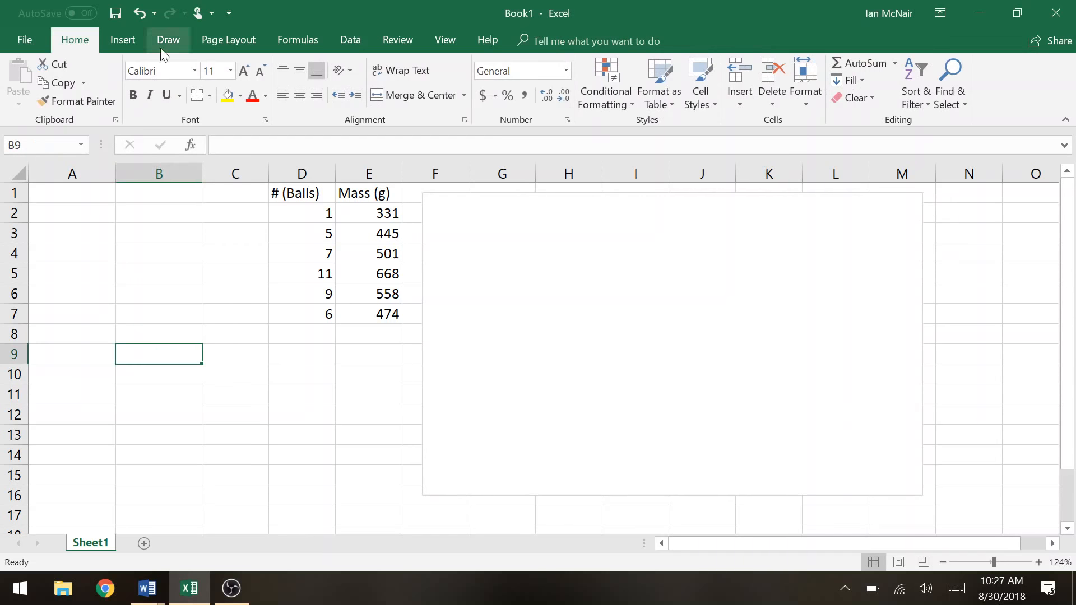
{"action": "left_click", "coordinate": [127, 43]}
{"action": "left_click", "coordinate": [529, 98]}
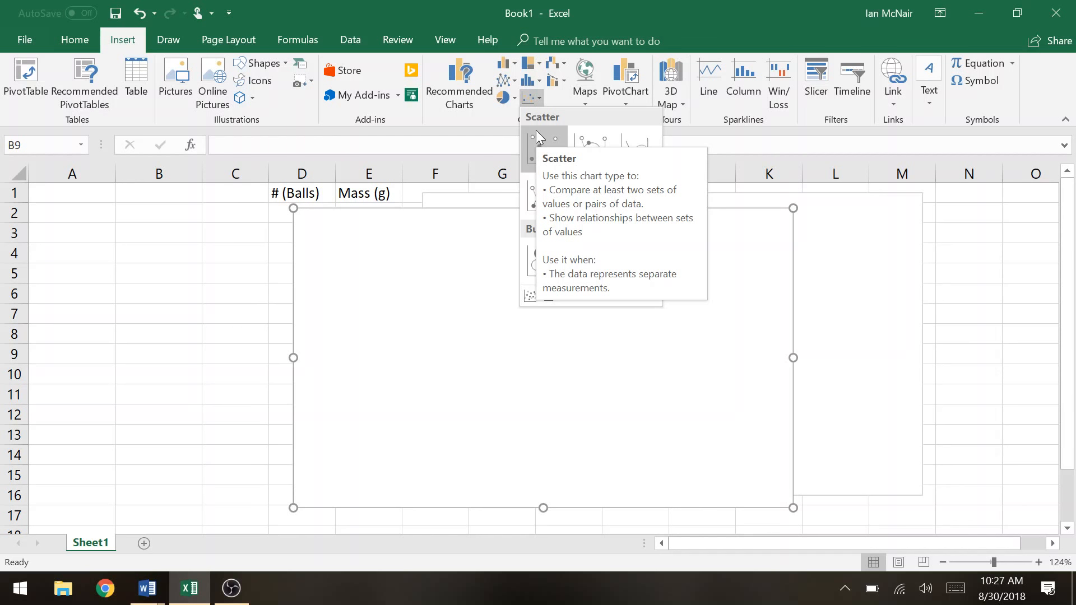
{"action": "left_click", "coordinate": [473, 354]}
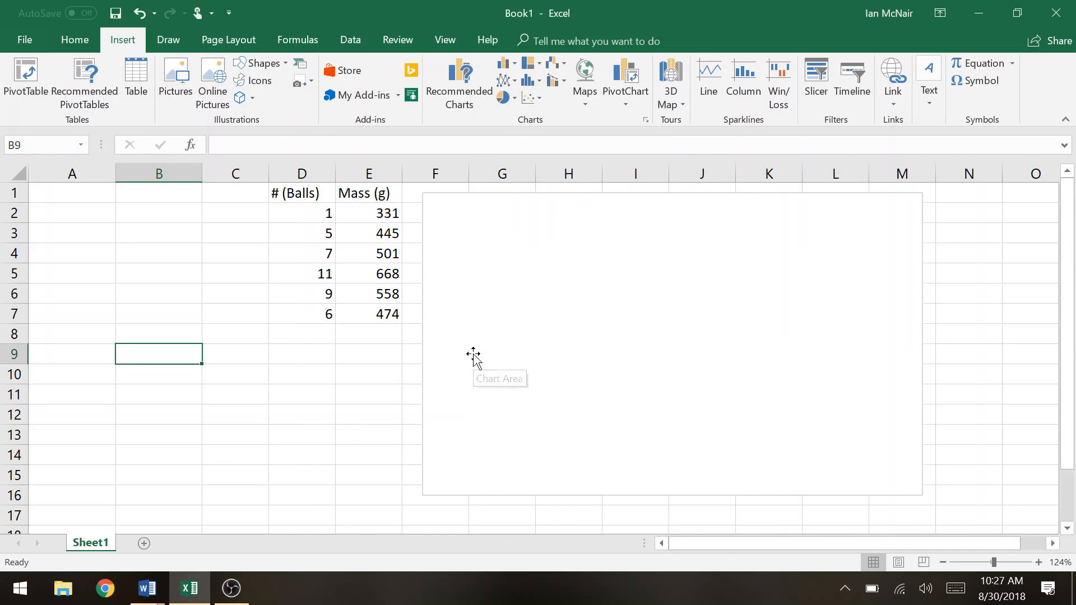
Step: Open the blank chart's data source selection and place its dialog clear of the data table
{"action": "left_click", "coordinate": [474, 354]}
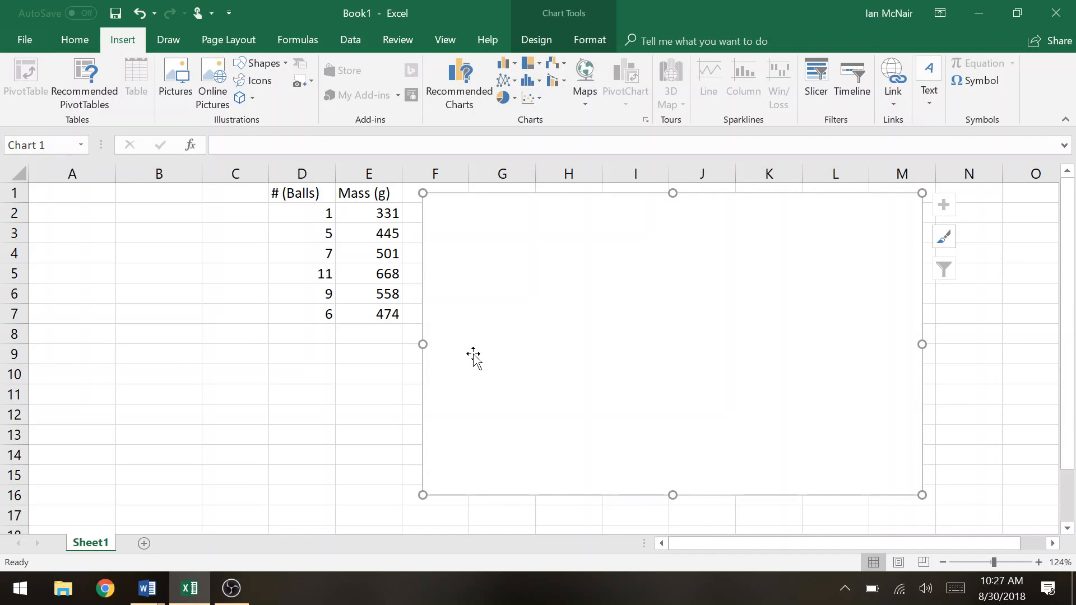
{"action": "right_click", "coordinate": [474, 357]}
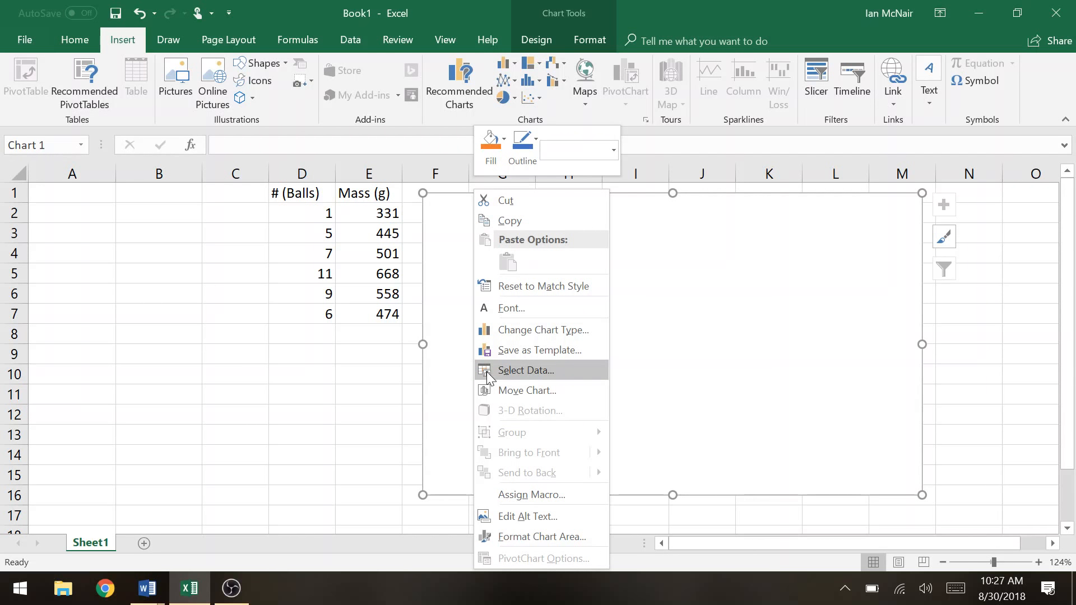
{"action": "left_click", "coordinate": [487, 371]}
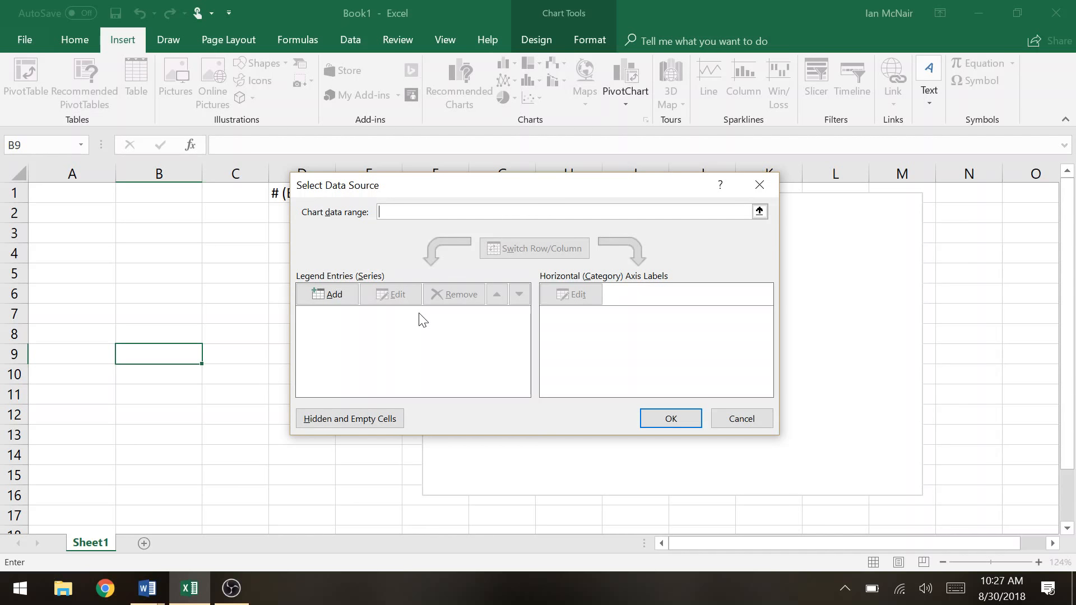
{"action": "left_click_drag", "start_coordinate": [469, 199], "coordinate": [253, 238]}
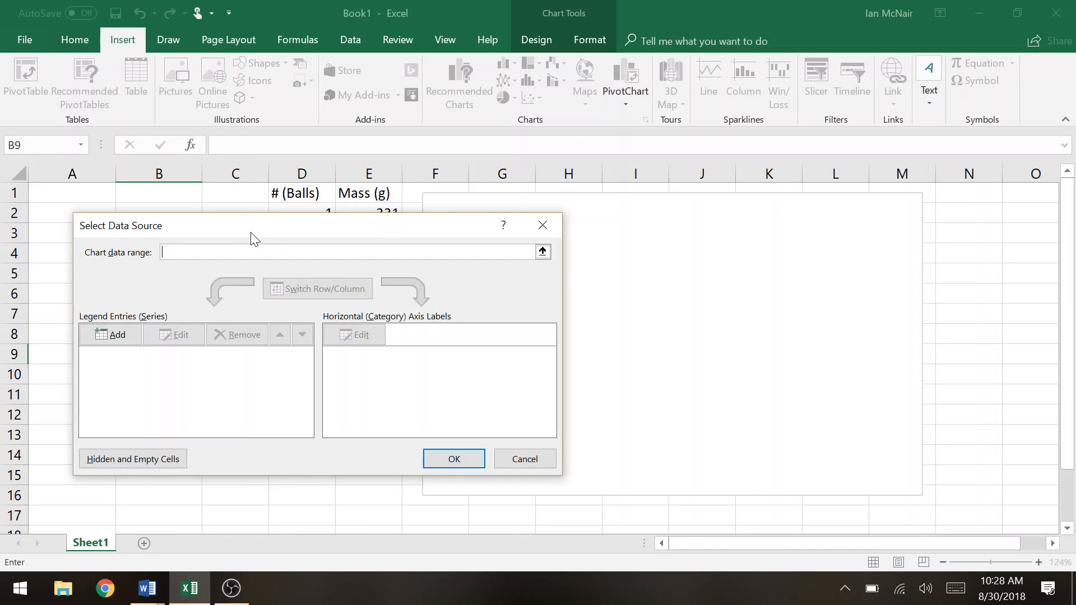
{"action": "left_click_drag", "start_coordinate": [265, 224], "coordinate": [672, 268]}
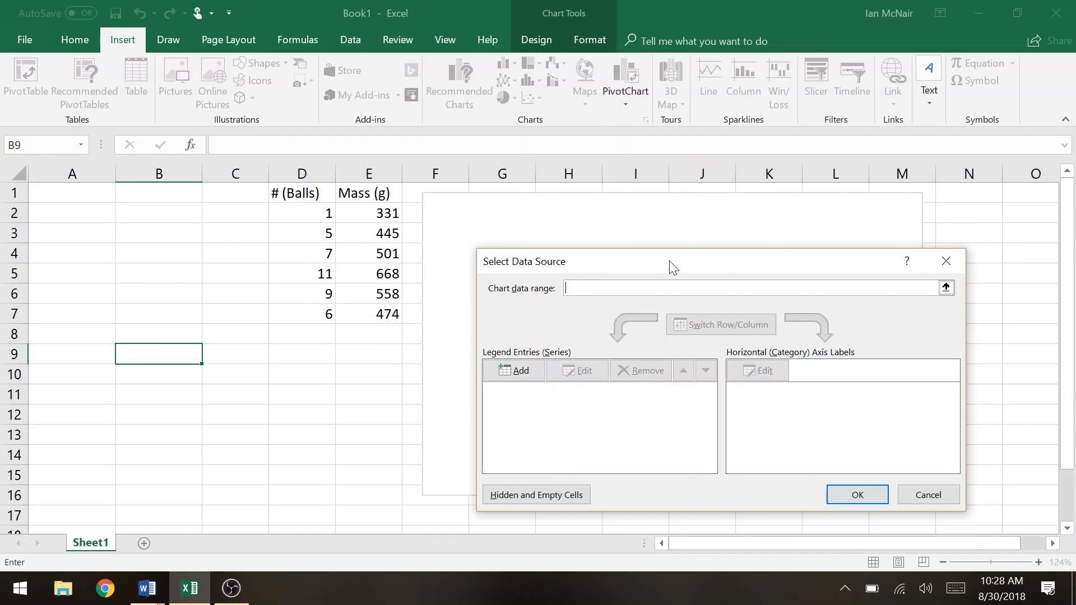
{"action": "left_click", "coordinate": [533, 372]}
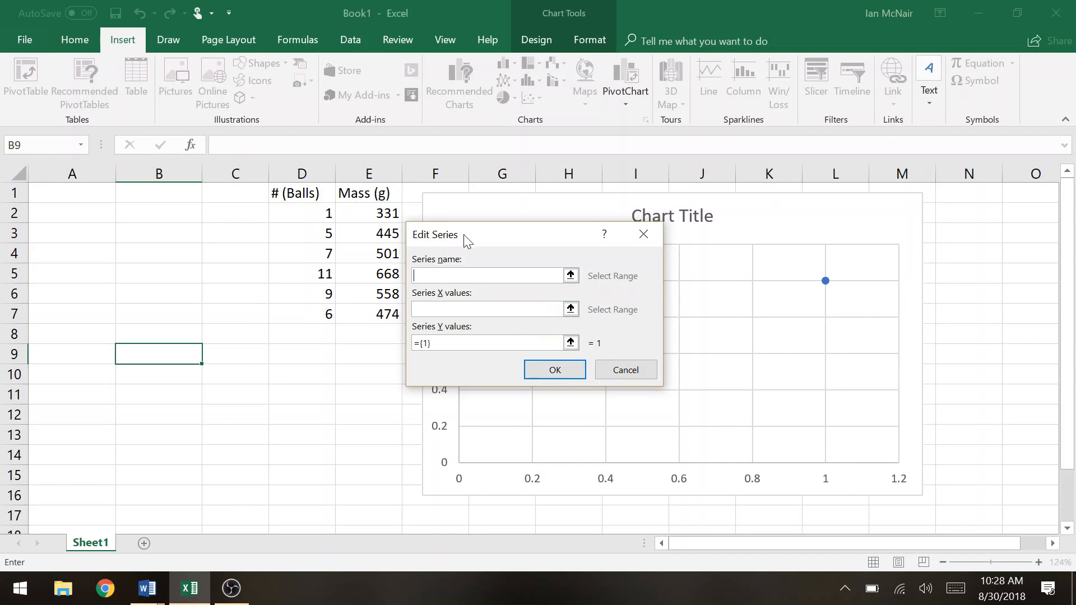
{"action": "left_click_drag", "start_coordinate": [466, 240], "coordinate": [511, 248]}
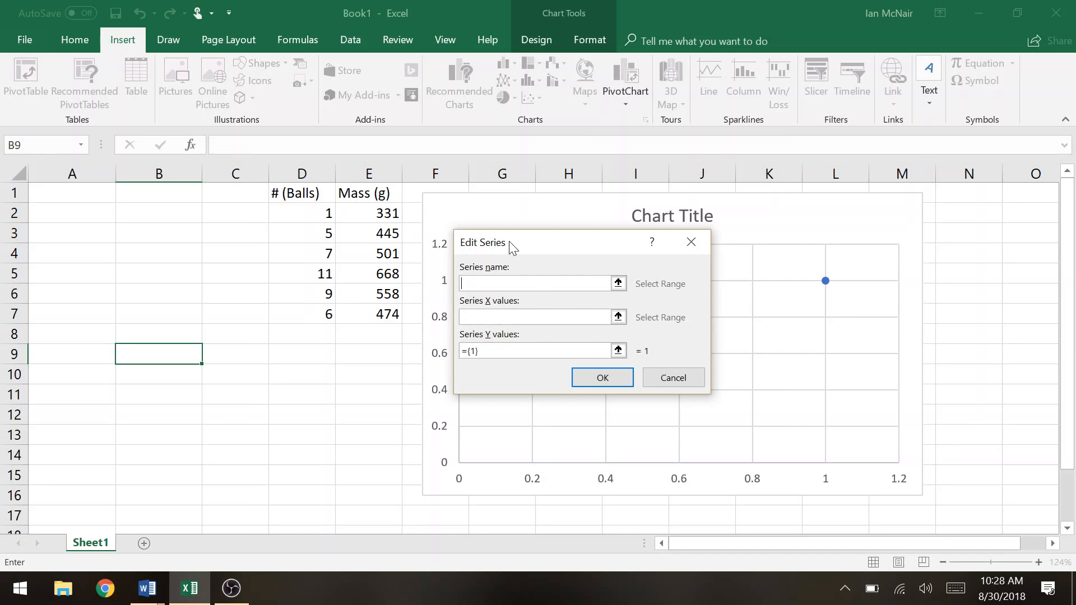
{"action": "type", "text": "Mass vs Number"}
{"action": "left_click", "coordinate": [513, 317]}
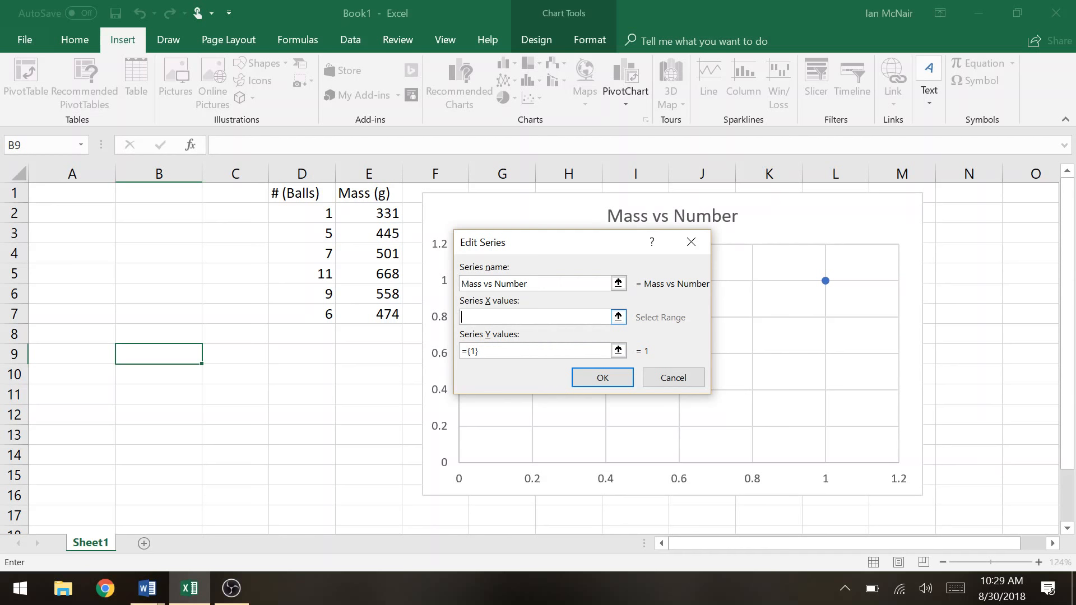
{"action": "left_click", "coordinate": [688, 382]}
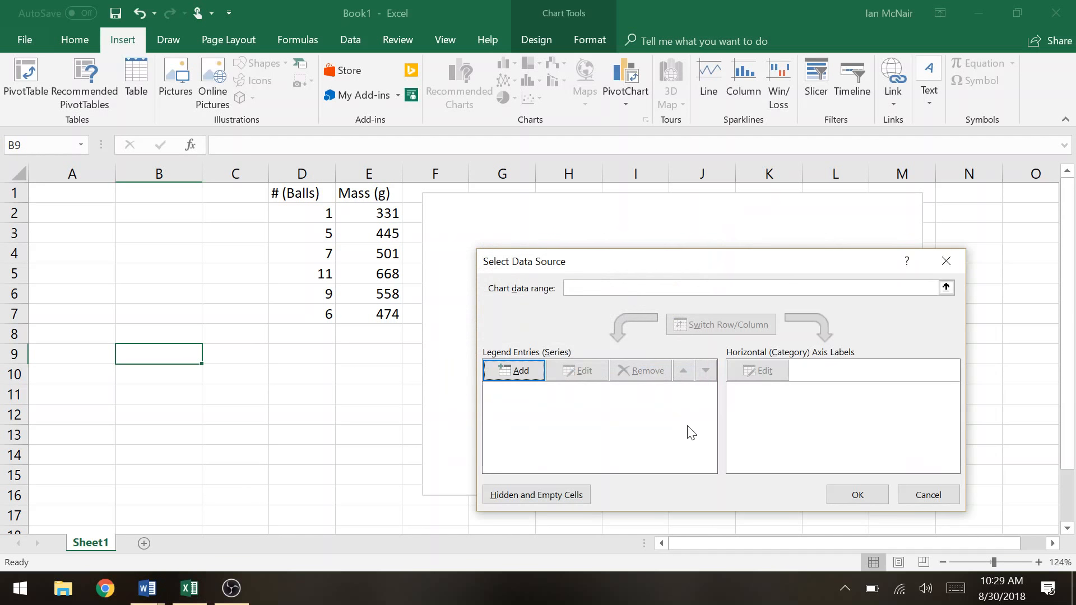
Step: Add a series named Mass vs Number and use the ball counts in D2:D7 as its X values
{"action": "left_click", "coordinate": [498, 371]}
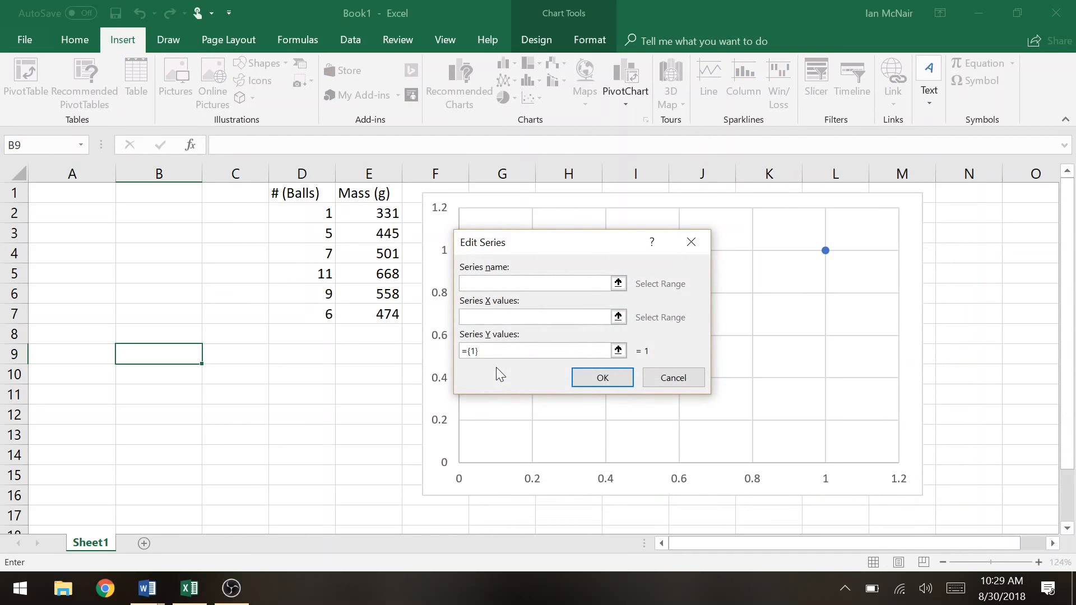
{"action": "type", "text": "Mass vs Number"}
{"action": "left_click", "coordinate": [594, 318]}
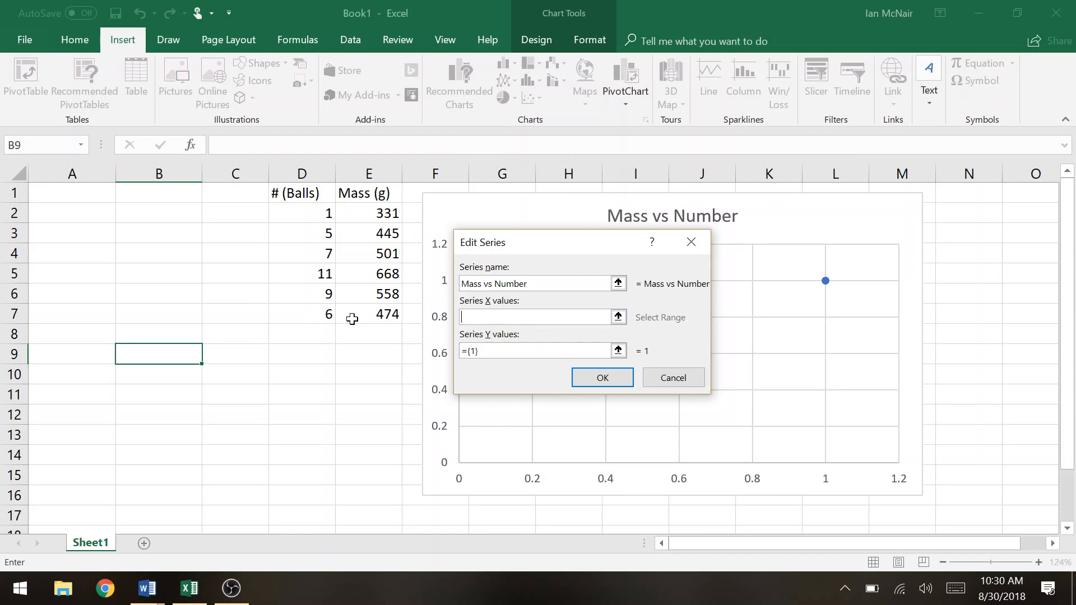
{"action": "left_click_drag", "start_coordinate": [308, 217], "coordinate": [310, 317]}
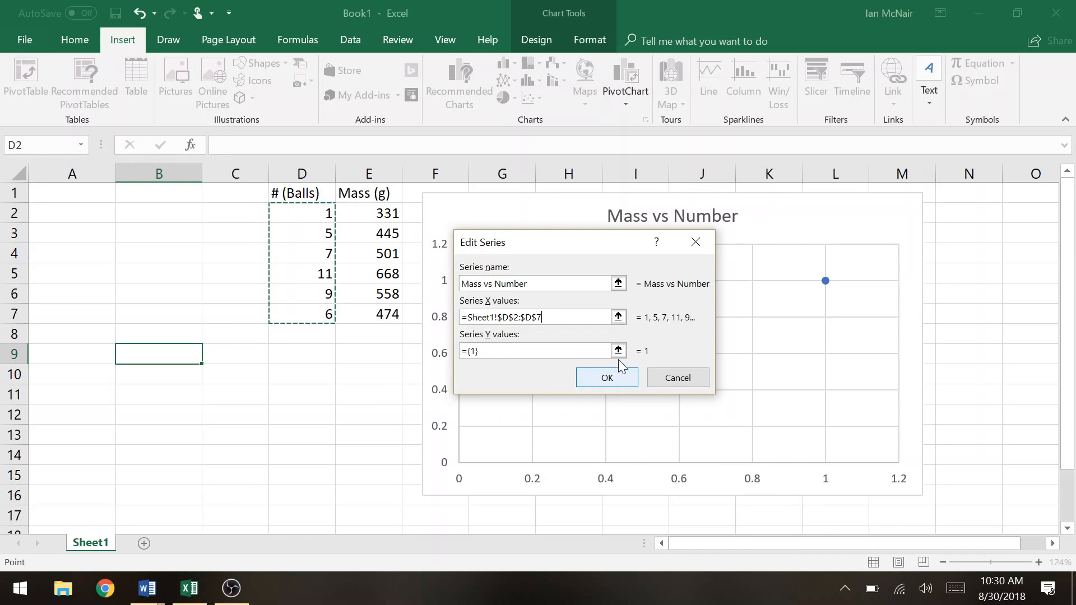
{"action": "left_click_drag", "start_coordinate": [576, 242], "coordinate": [751, 289]}
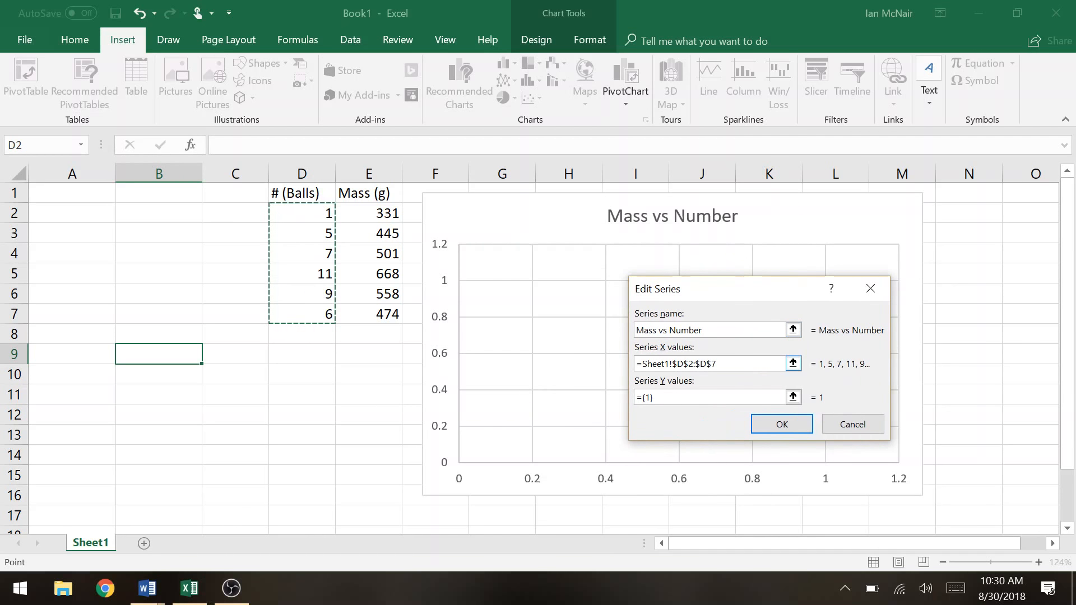
{"action": "key", "text": "Tab"}
{"action": "key", "text": "BackSpace"}
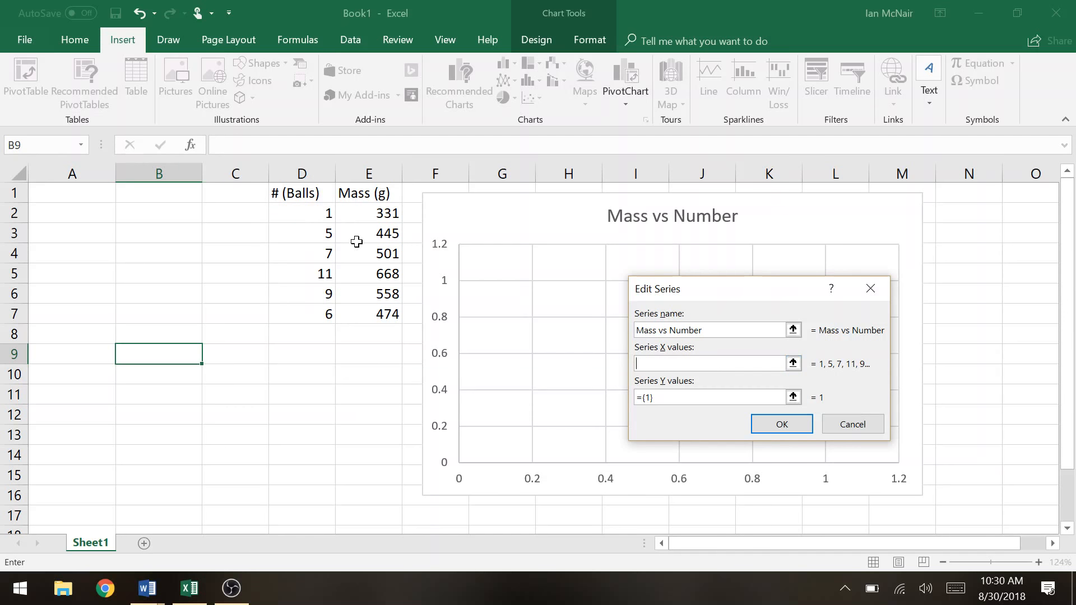
{"action": "left_click_drag", "start_coordinate": [314, 215], "coordinate": [319, 305]}
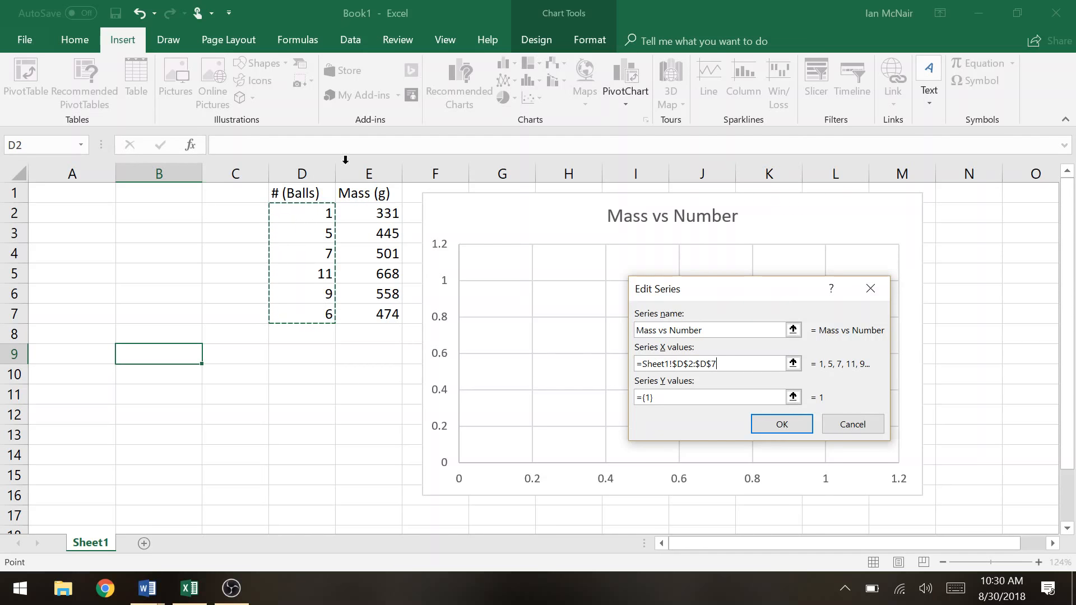
Step: Set the series' Y values to the masses in E2:E7 and accept the series
{"action": "left_click", "coordinate": [780, 398]}
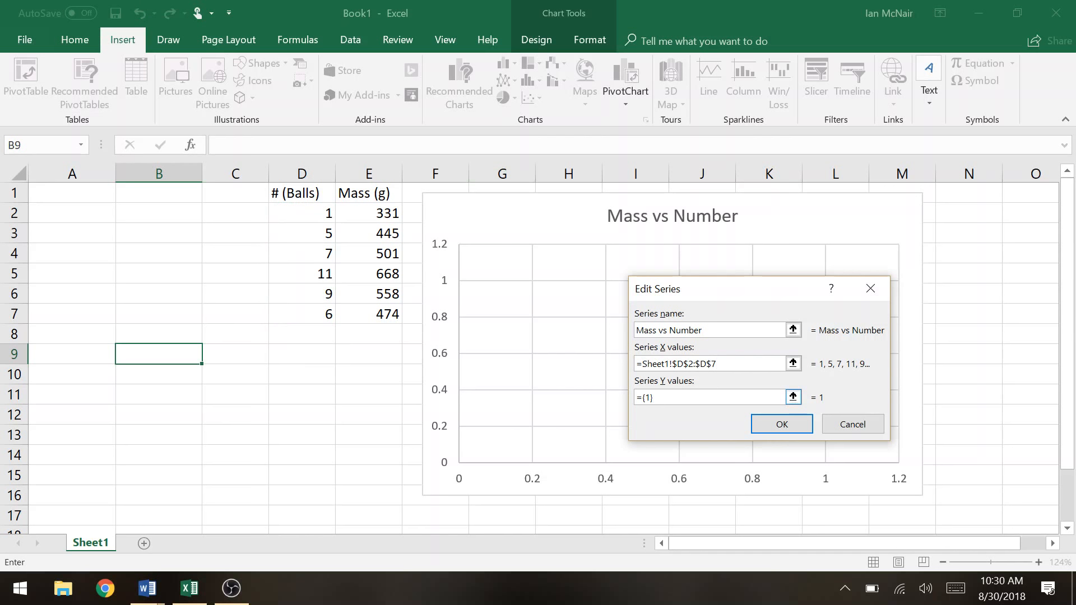
{"action": "key", "text": "BackSpace"}
{"action": "key", "text": "BackSpace"}
{"action": "key", "text": "BackSpace"}
{"action": "key", "text": "BackSpace"}
{"action": "left_click_drag", "start_coordinate": [375, 212], "coordinate": [378, 314]}
{"action": "left_click_drag", "start_coordinate": [716, 292], "coordinate": [187, 343]}
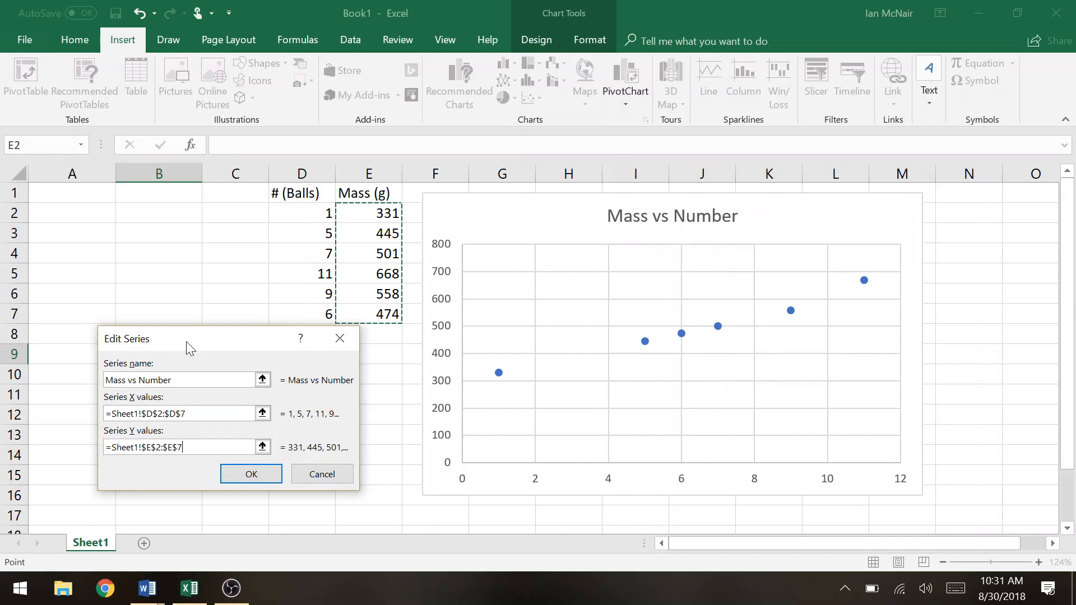
{"action": "left_click", "coordinate": [242, 475]}
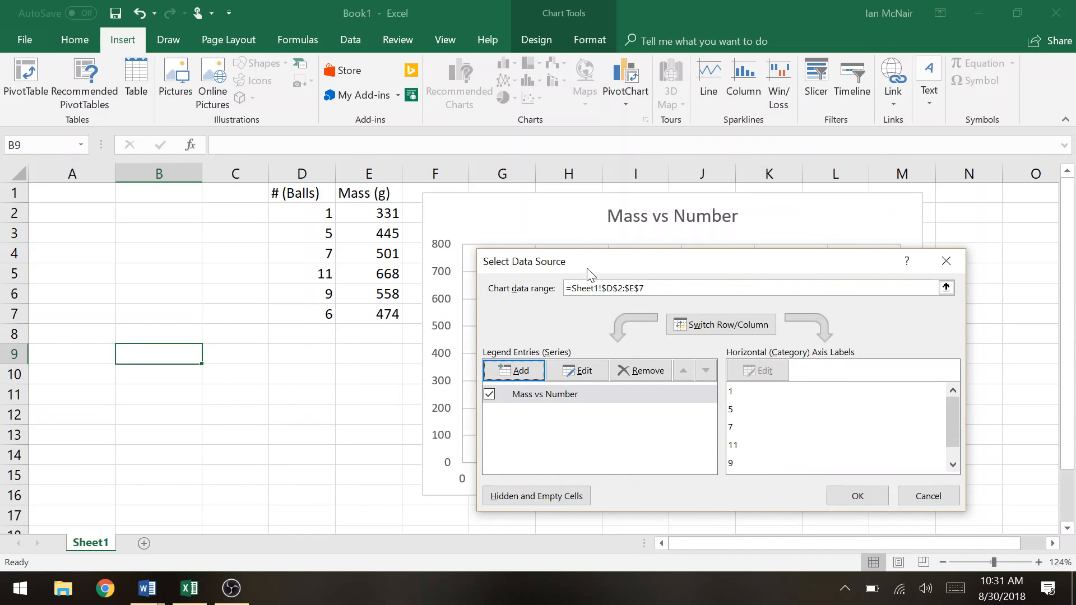
Step: Add a second, unnamed series with the masses in E2:E7 as X values and the ball counts in D2:D7 as Y values
{"action": "left_click_drag", "start_coordinate": [589, 271], "coordinate": [237, 221]}
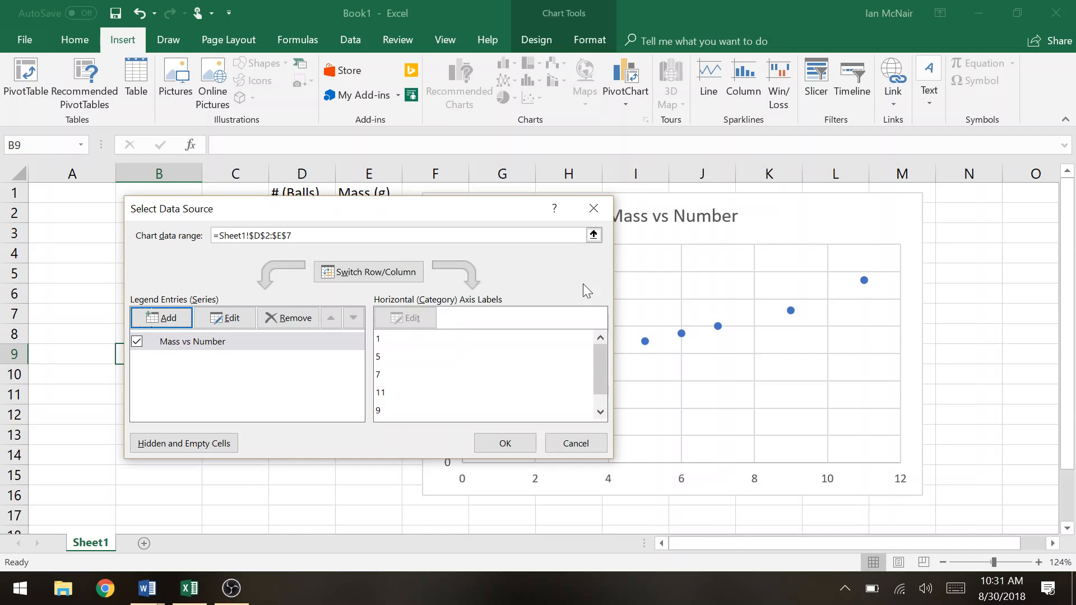
{"action": "left_click", "coordinate": [136, 319]}
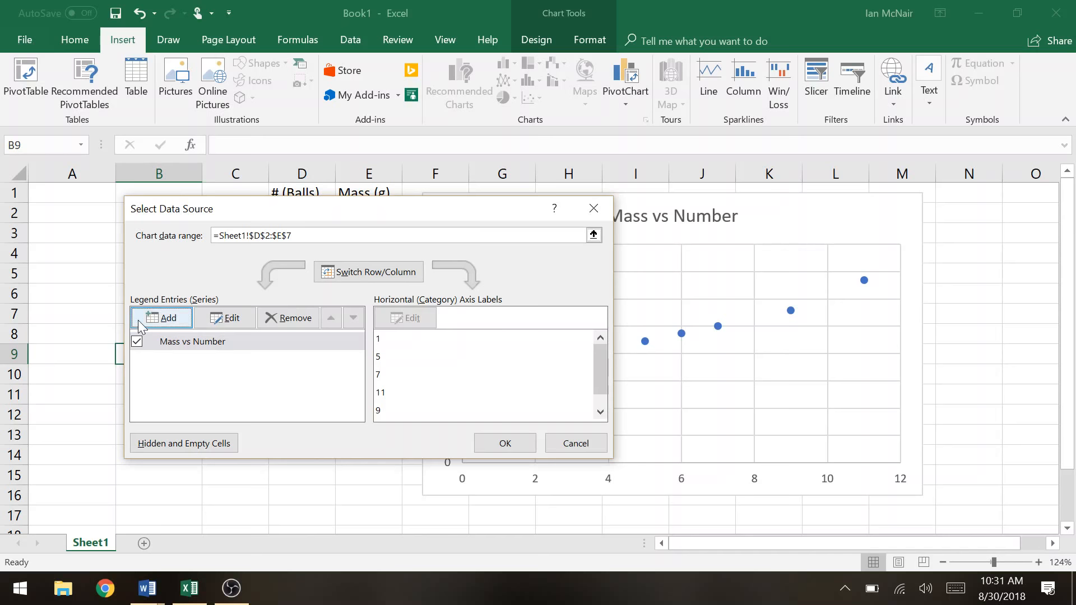
{"action": "left_click", "coordinate": [211, 411]}
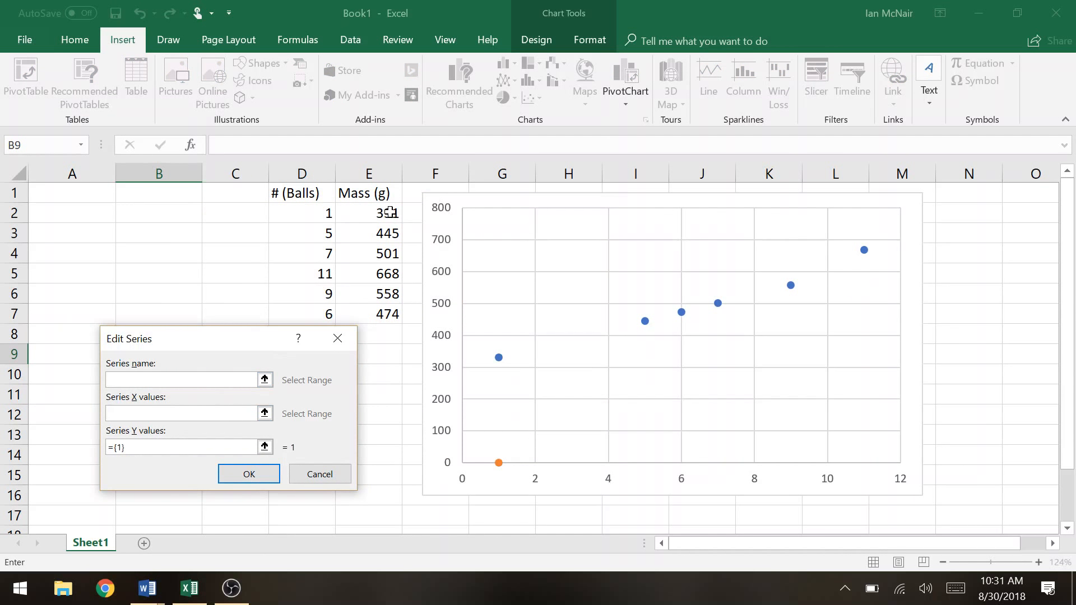
{"action": "left_click_drag", "start_coordinate": [387, 212], "coordinate": [378, 311]}
{"action": "left_click_drag", "start_coordinate": [265, 447], "coordinate": [89, 436]}
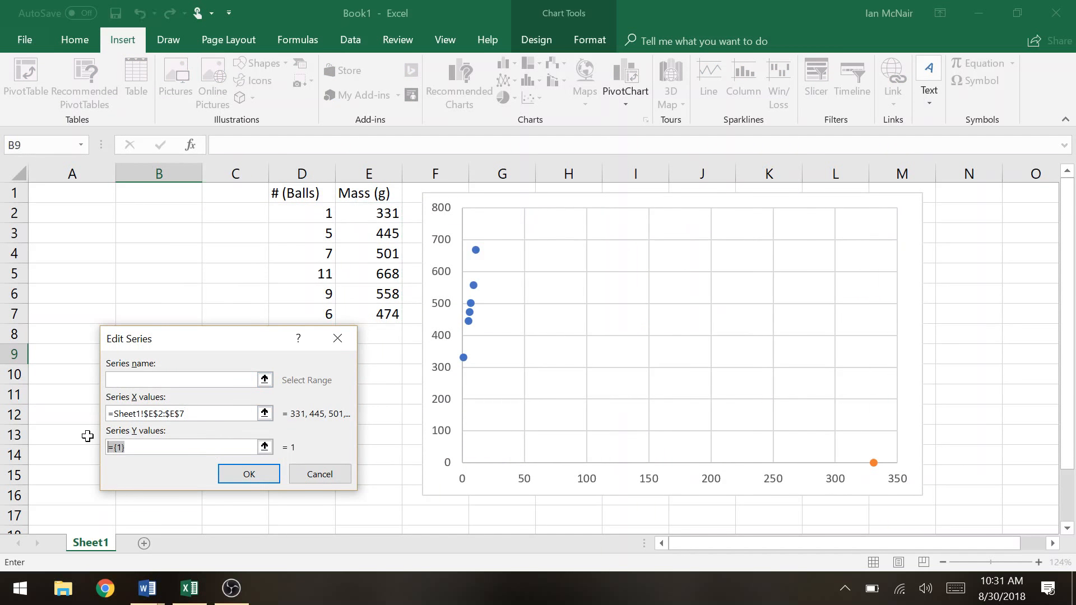
{"action": "key", "text": "BackSpace"}
{"action": "left_click_drag", "start_coordinate": [312, 221], "coordinate": [308, 310]}
{"action": "left_click", "coordinate": [270, 473]}
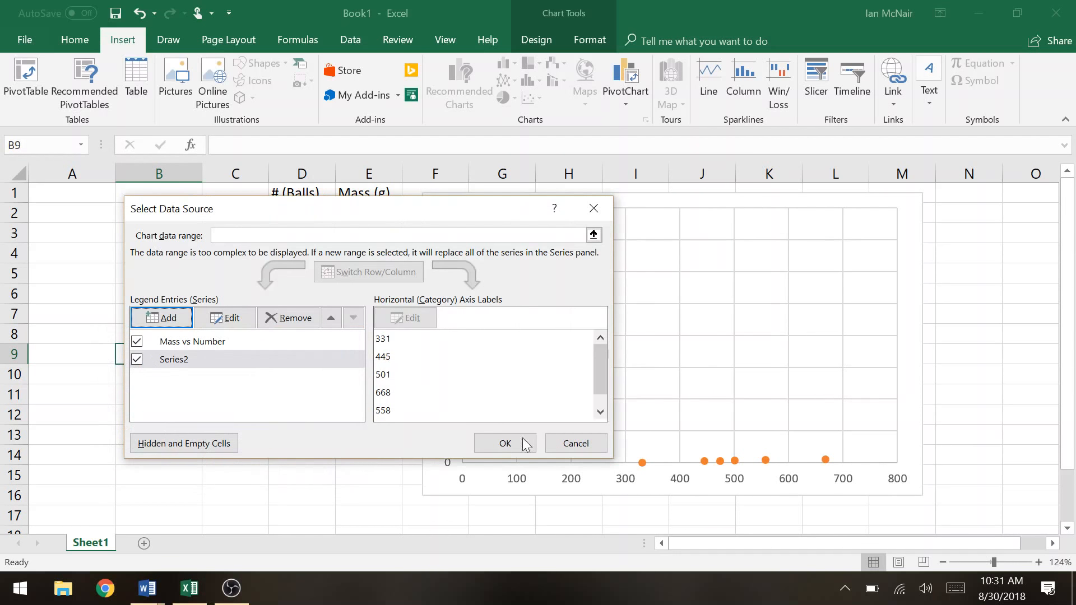
Step: Remove the second, unnamed series from the chart's data source
{"action": "left_click_drag", "start_coordinate": [352, 207], "coordinate": [223, 425]}
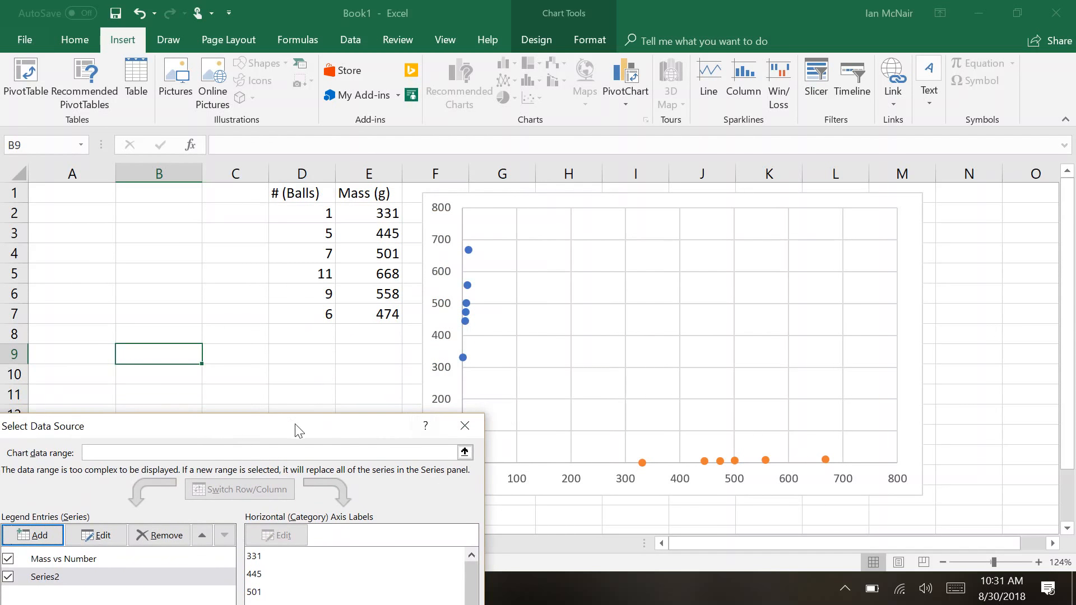
{"action": "left_click_drag", "start_coordinate": [295, 427], "coordinate": [429, 327]}
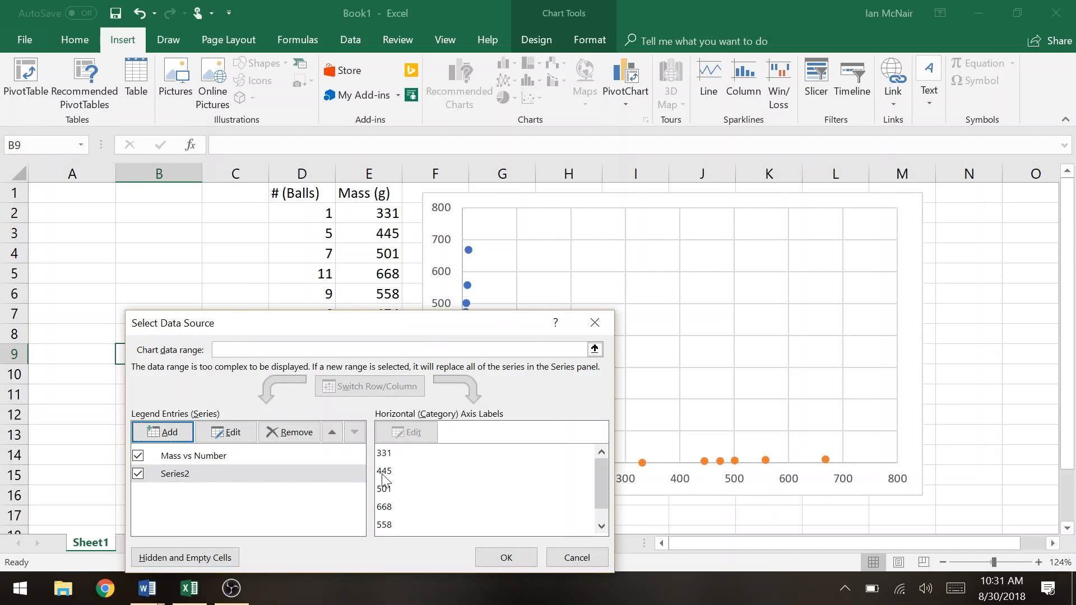
{"action": "left_click", "coordinate": [289, 432]}
Step: Accept the chart's data source with only the Mass vs Number series and deselect the chart
{"action": "left_click_drag", "start_coordinate": [358, 321], "coordinate": [216, 214]}
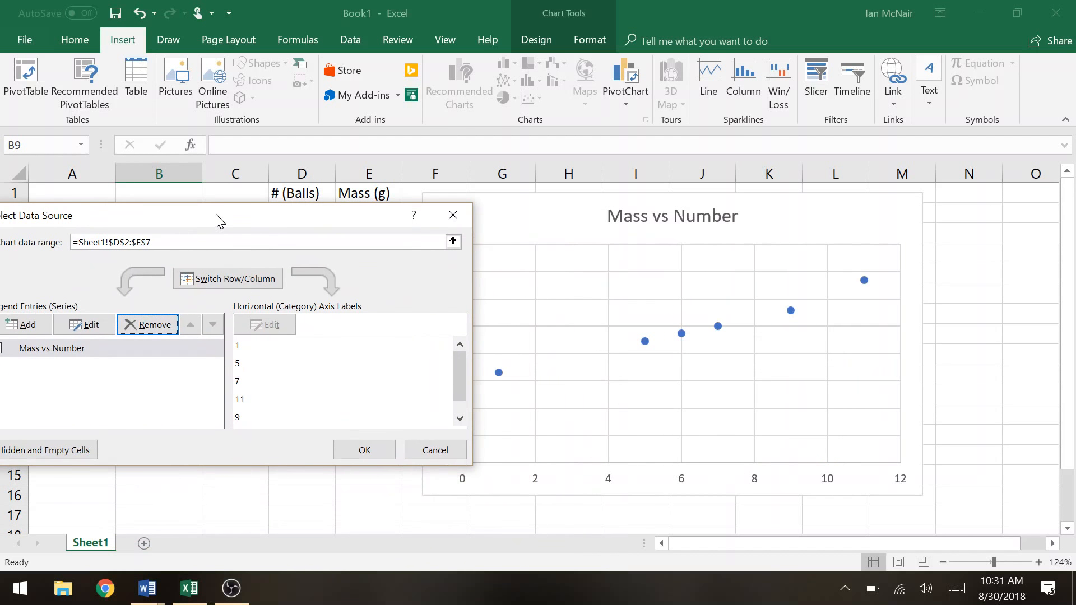
{"action": "left_click", "coordinate": [378, 440]}
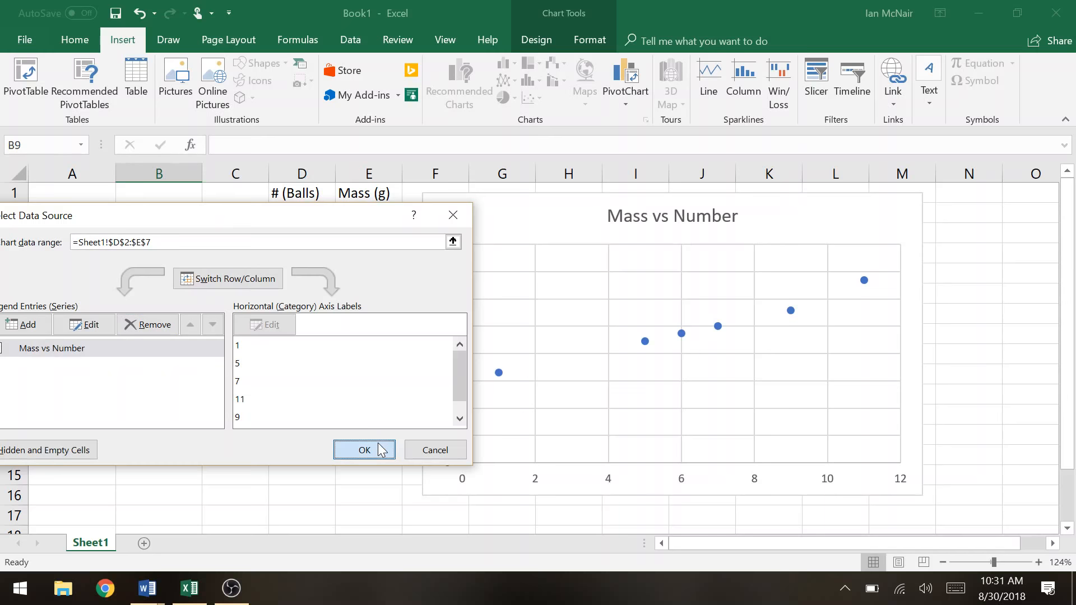
{"action": "left_click", "coordinate": [953, 339]}
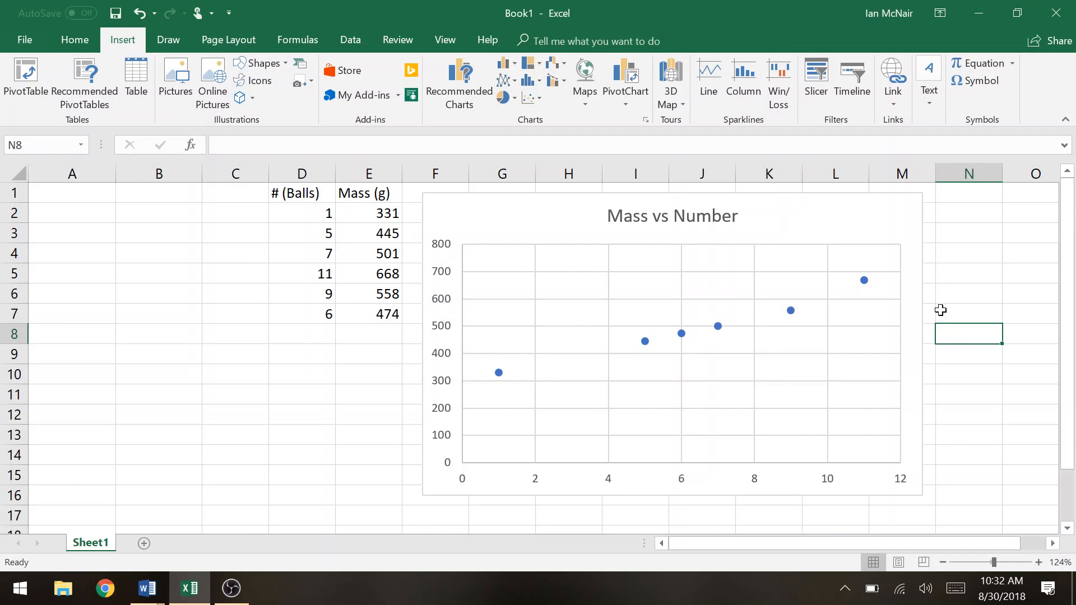
Step: Apply the quick layout that adds axis titles, a legend and a linear trendline with its equation and R² value to the chart
{"action": "left_click", "coordinate": [870, 227]}
{"action": "left_click", "coordinate": [553, 42]}
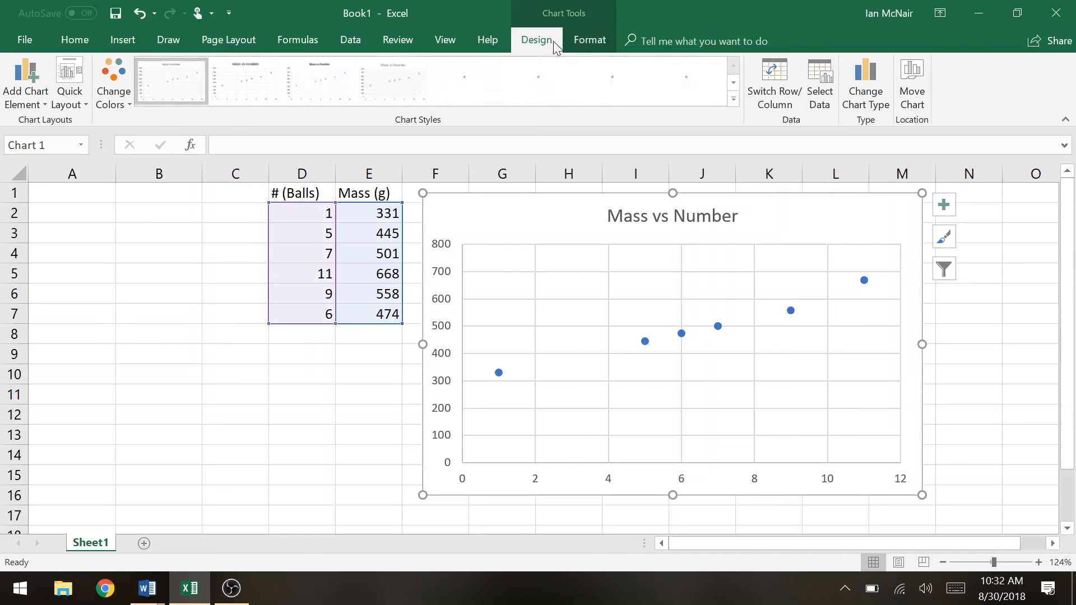
{"action": "left_click", "coordinate": [72, 106]}
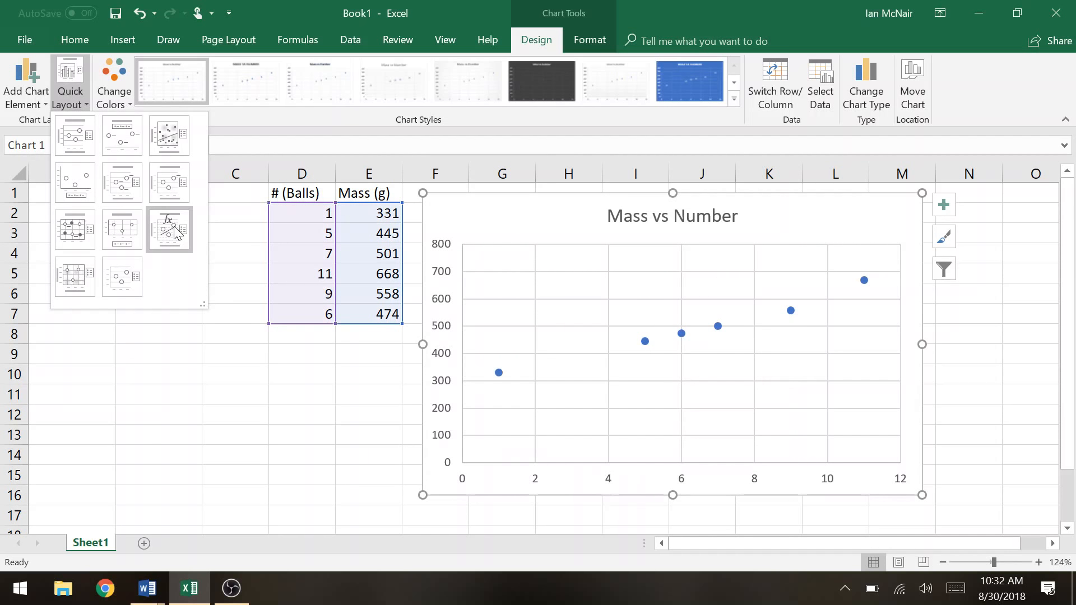
{"action": "left_click", "coordinate": [176, 230]}
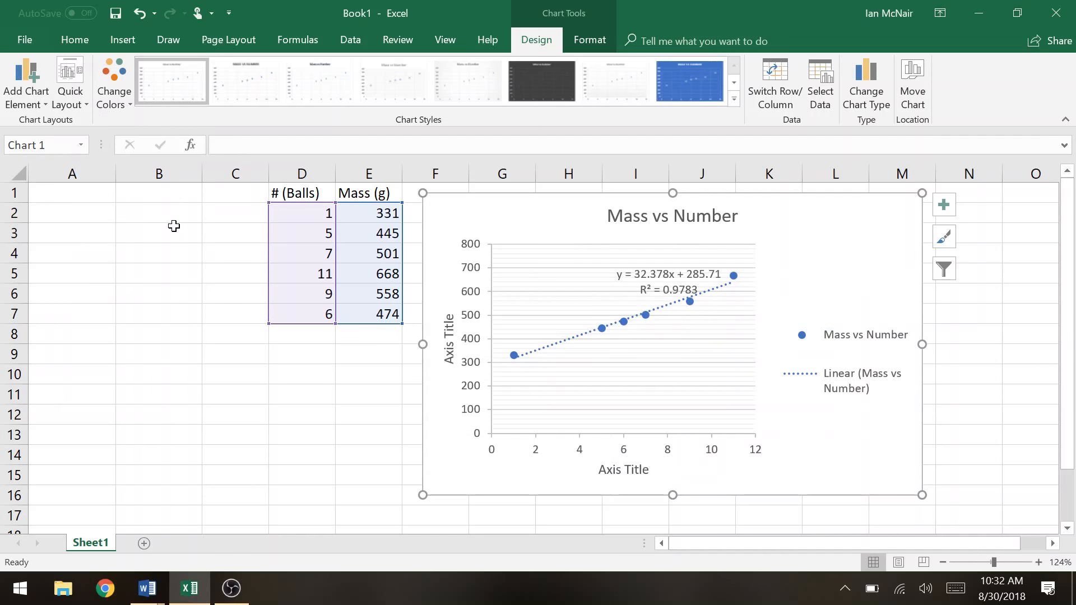
Step: Delete the chart legend and move the trendline equation label above the plot area, beside the chart title
{"action": "left_click", "coordinate": [829, 378]}
{"action": "key", "text": "Delete"}
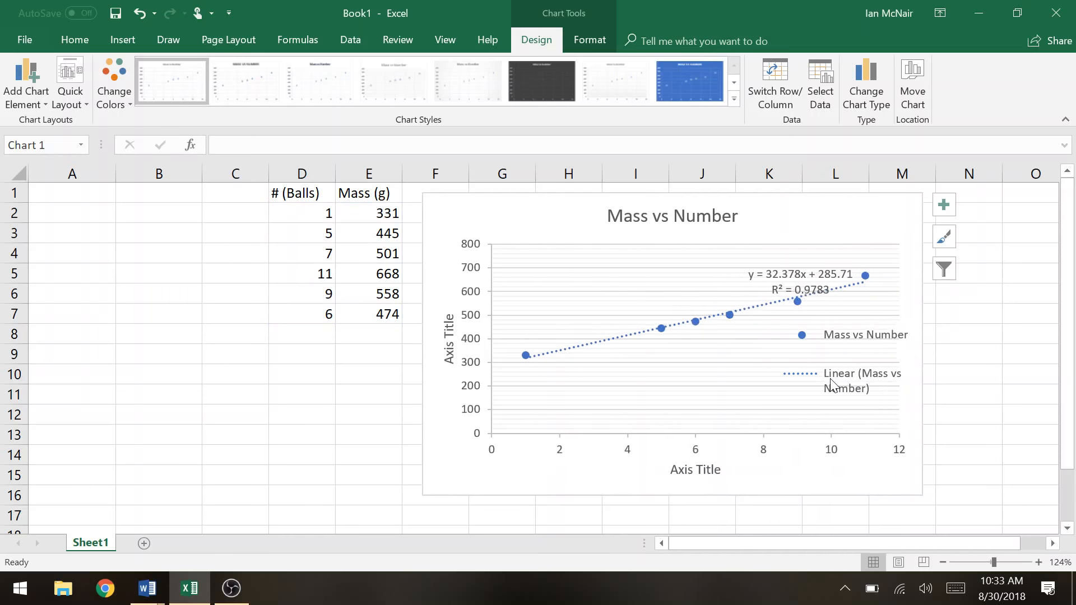
{"action": "left_click", "coordinate": [819, 280]}
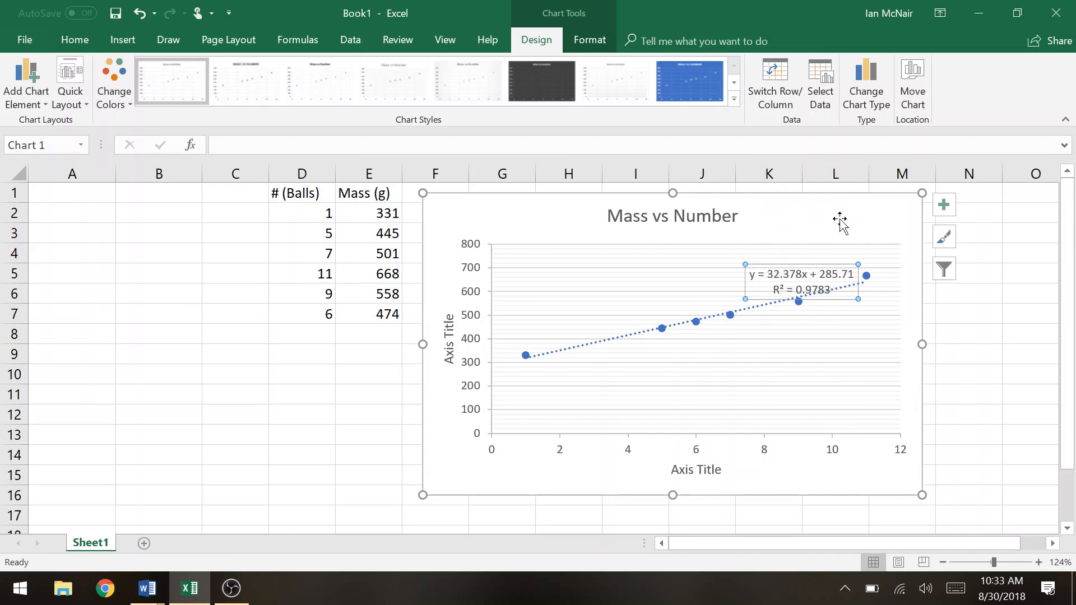
{"action": "left_click_drag", "start_coordinate": [839, 220], "coordinate": [840, 222]}
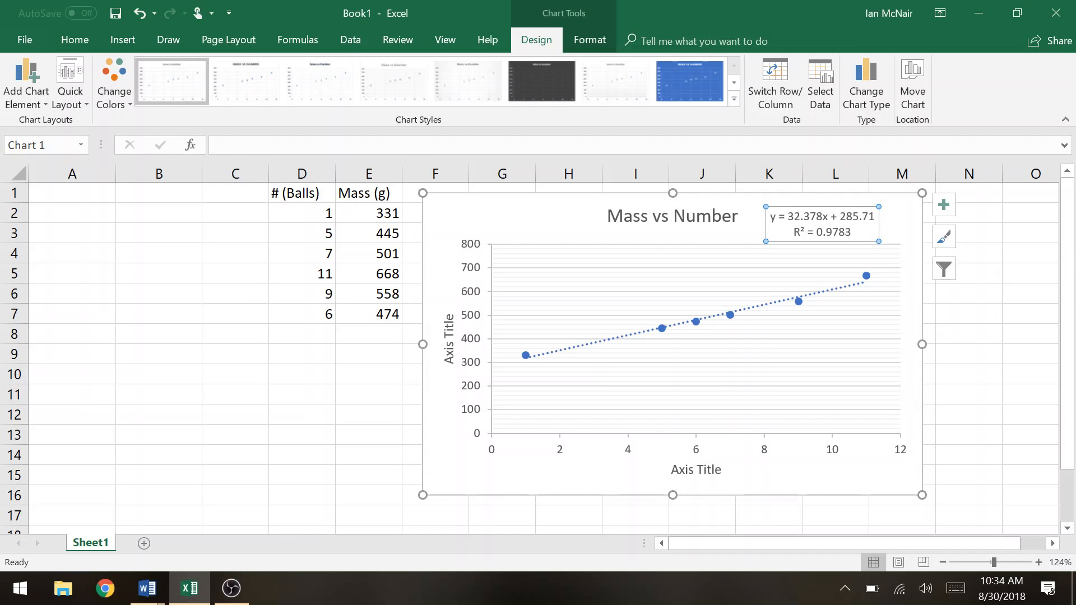
Step: Replace the horizontal axis title of the Mass vs Number chart with "Number (balls)"
{"action": "double_click", "coordinate": [724, 471]}
{"action": "double_click", "coordinate": [704, 470]}
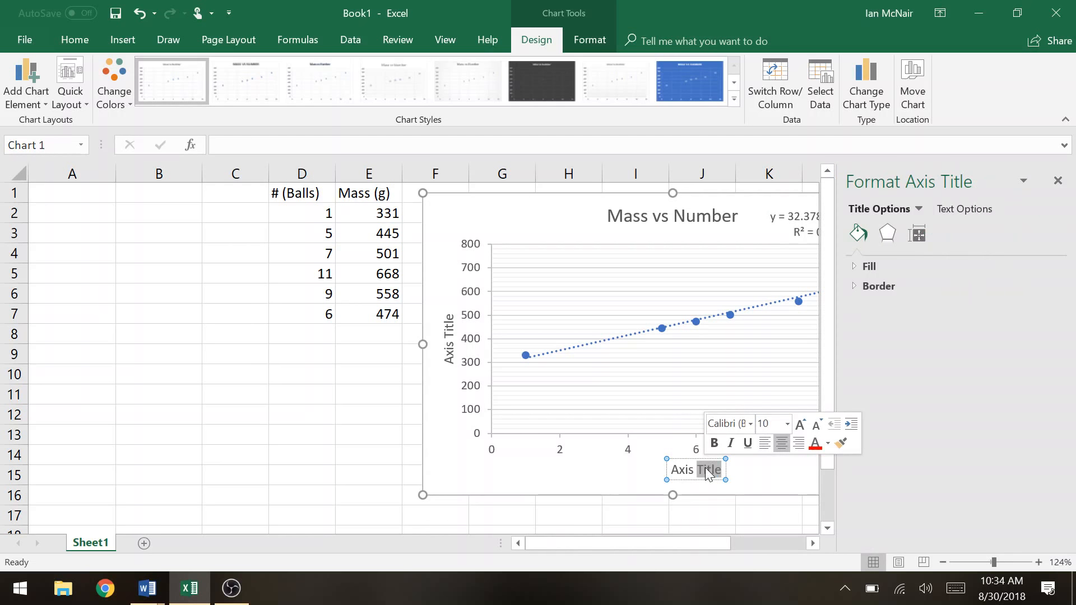
{"action": "key", "text": "BackSpace"}
{"action": "key", "text": "BackSpace"}
{"action": "key", "text": "BackSpace"}
{"action": "key", "text": "BackSpace"}
{"action": "key", "text": "BackSpace"}
{"action": "key", "text": "BackSpace"}
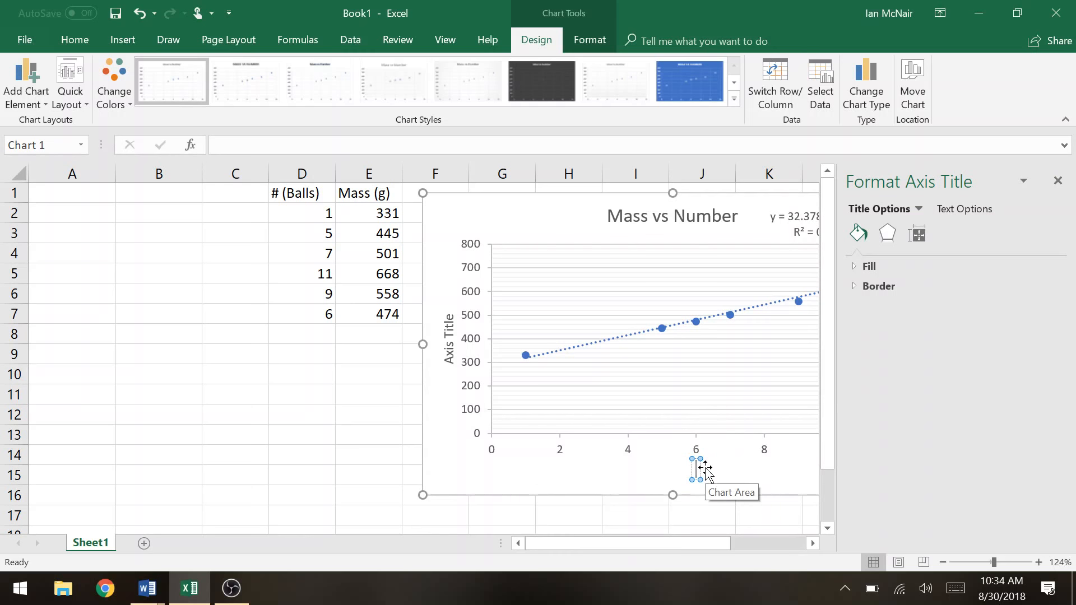
{"action": "type", "text": "Number (ball"}
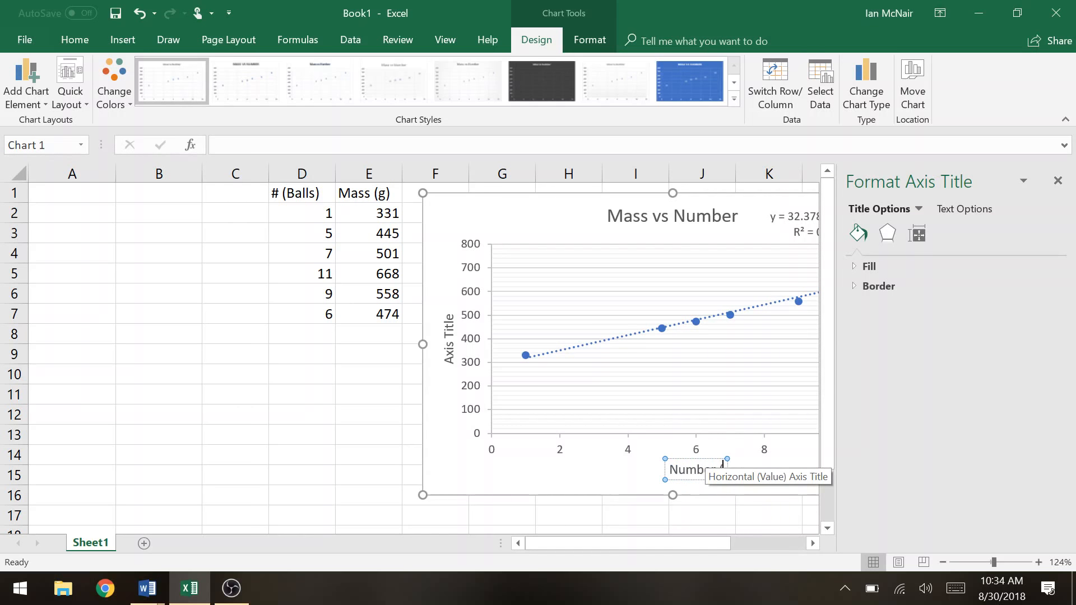
{"action": "type", "text": "s)"}
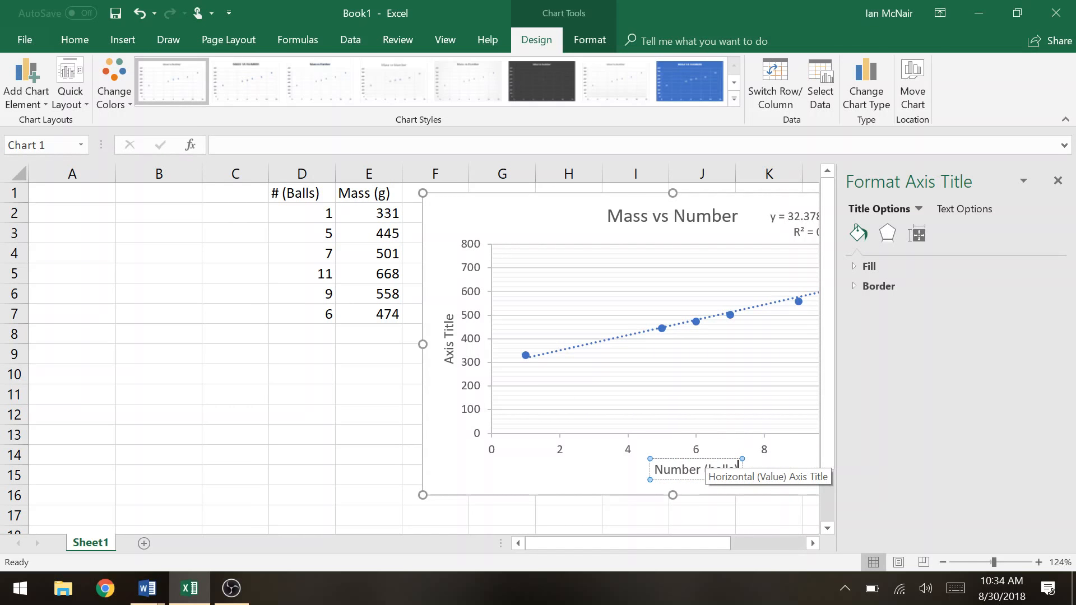
Step: Replace the vertical axis title with "Mass (g)" and close the axis title formatting options
{"action": "double_click", "coordinate": [451, 330]}
{"action": "key", "text": "BackSpace"}
{"action": "key", "text": "BackSpace"}
{"action": "key", "text": "BackSpace"}
{"action": "key", "text": "BackSpace"}
{"action": "key", "text": "BackSpace"}
{"action": "key", "text": "BackSpace"}
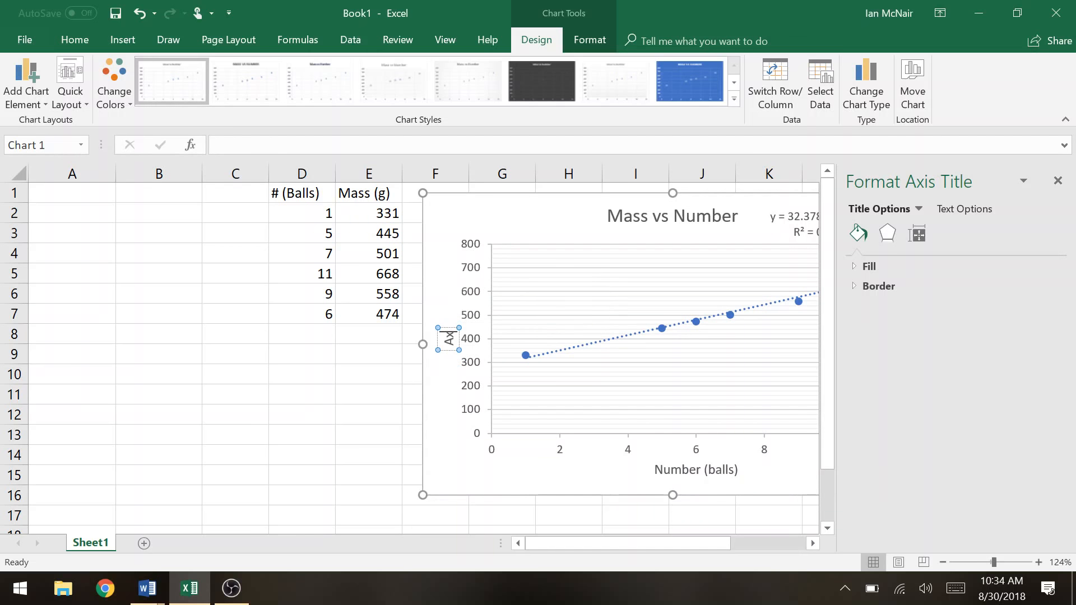
{"action": "type", "text": "Mass (g)"}
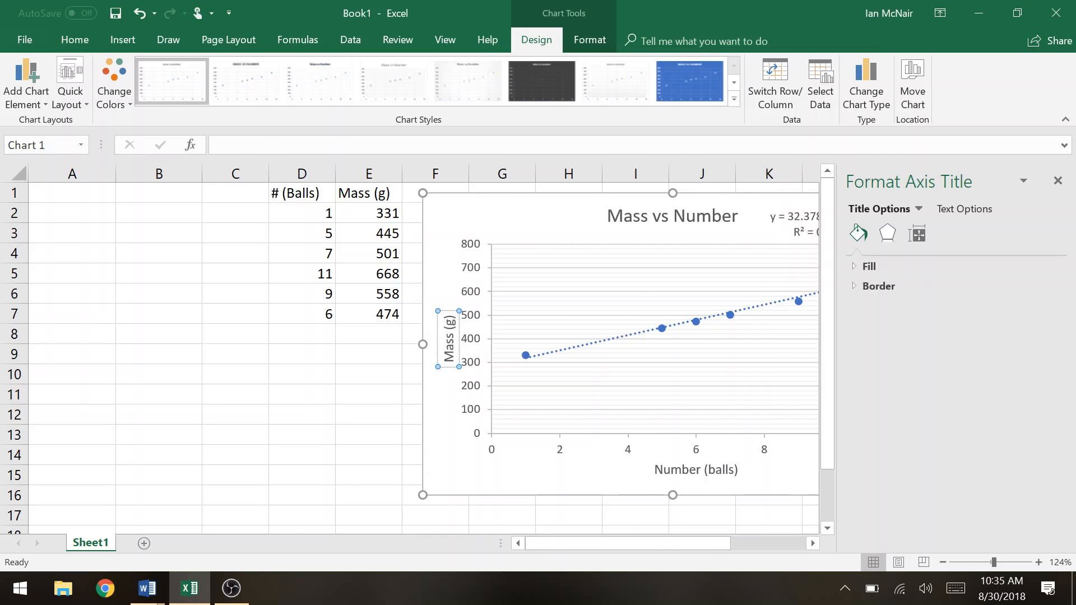
{"action": "left_click", "coordinate": [1057, 180]}
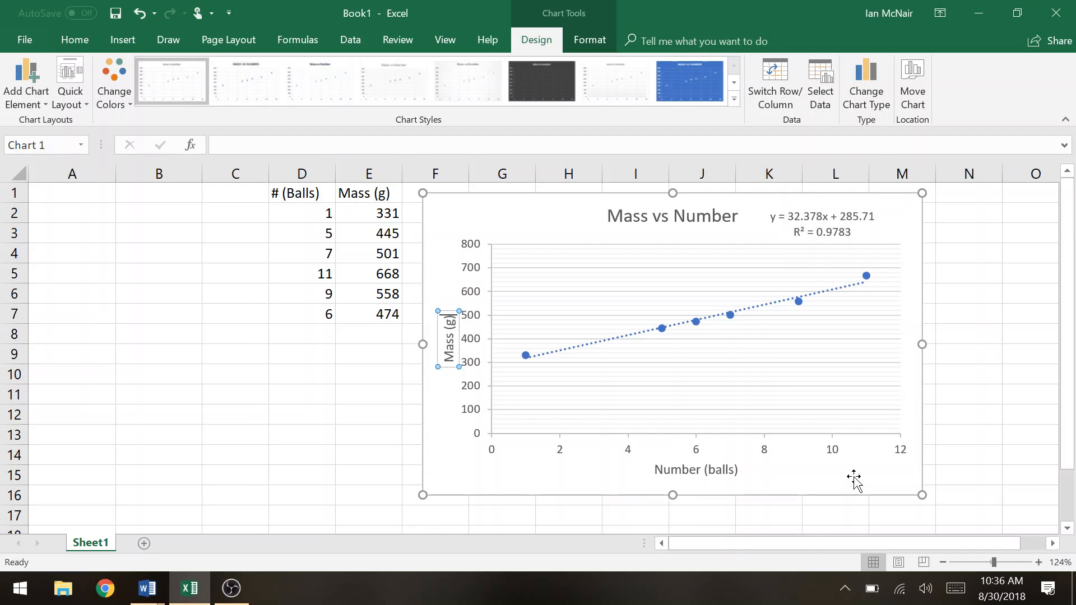
Step: Open the formatting options for the chart's trendline, keeping the whole chart in view
{"action": "left_click", "coordinate": [630, 335]}
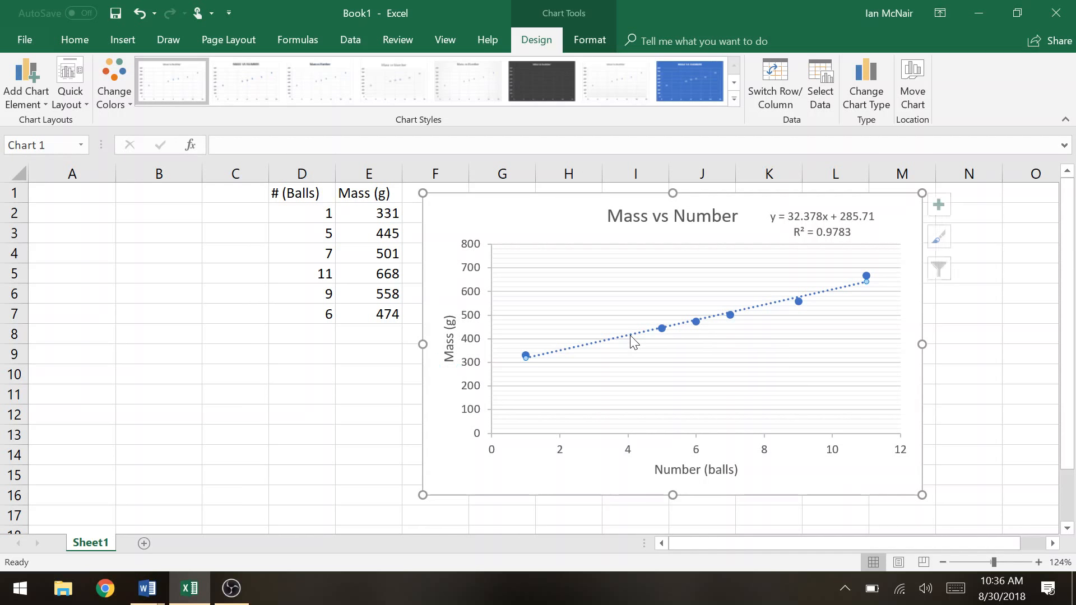
{"action": "right_click", "coordinate": [630, 336]}
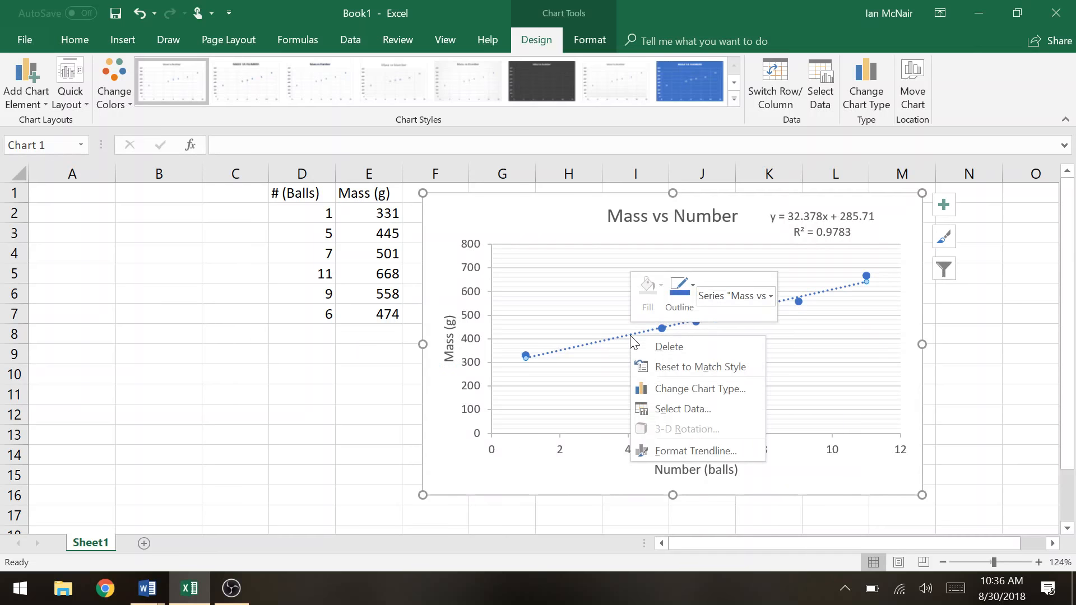
{"action": "left_click", "coordinate": [681, 449]}
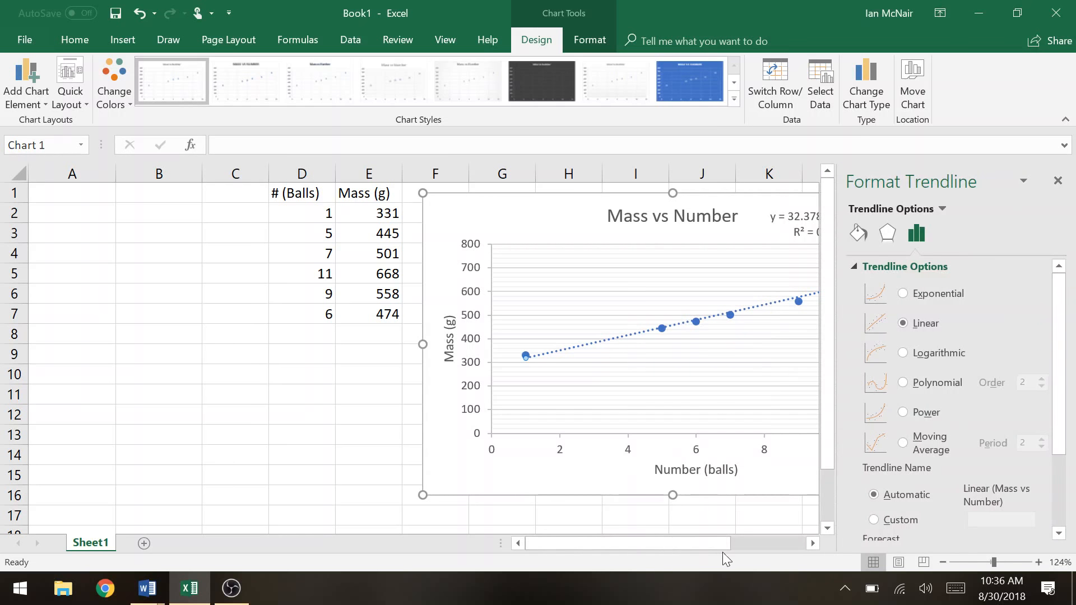
{"action": "left_click_drag", "start_coordinate": [732, 543], "coordinate": [792, 546]}
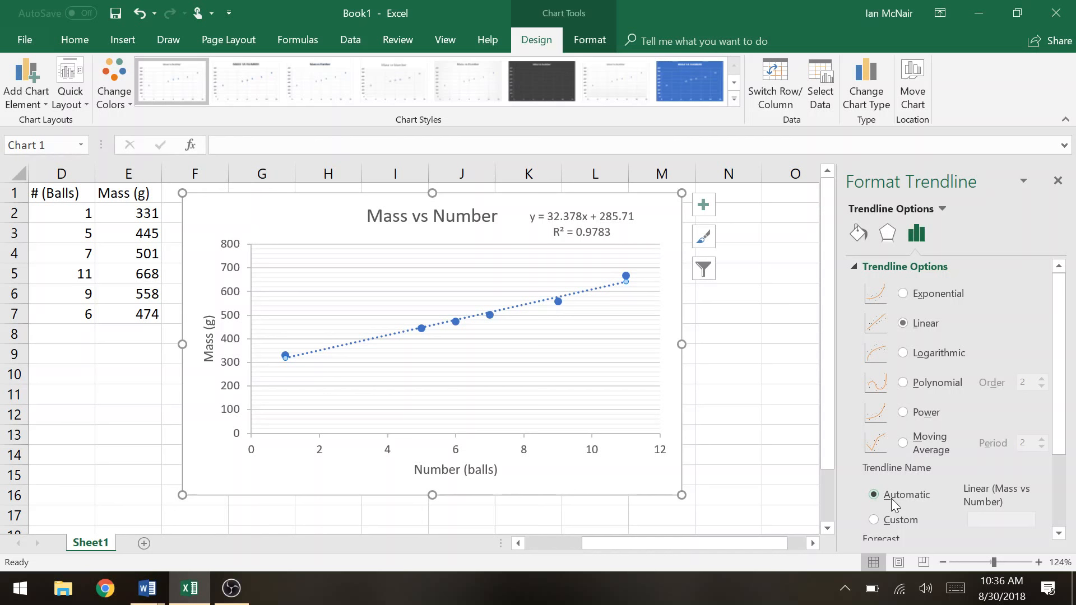
Step: Try the exponential, logarithmic, polynomial, power and moving average trendline types, and return the trendline to linear
{"action": "left_click", "coordinate": [910, 301]}
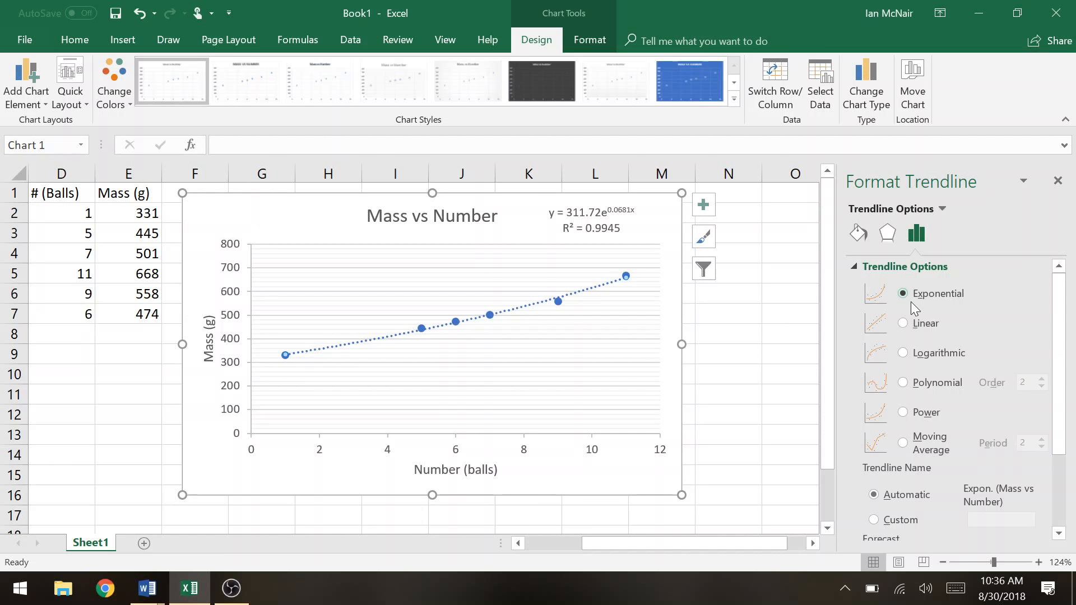
{"action": "left_click", "coordinate": [903, 353]}
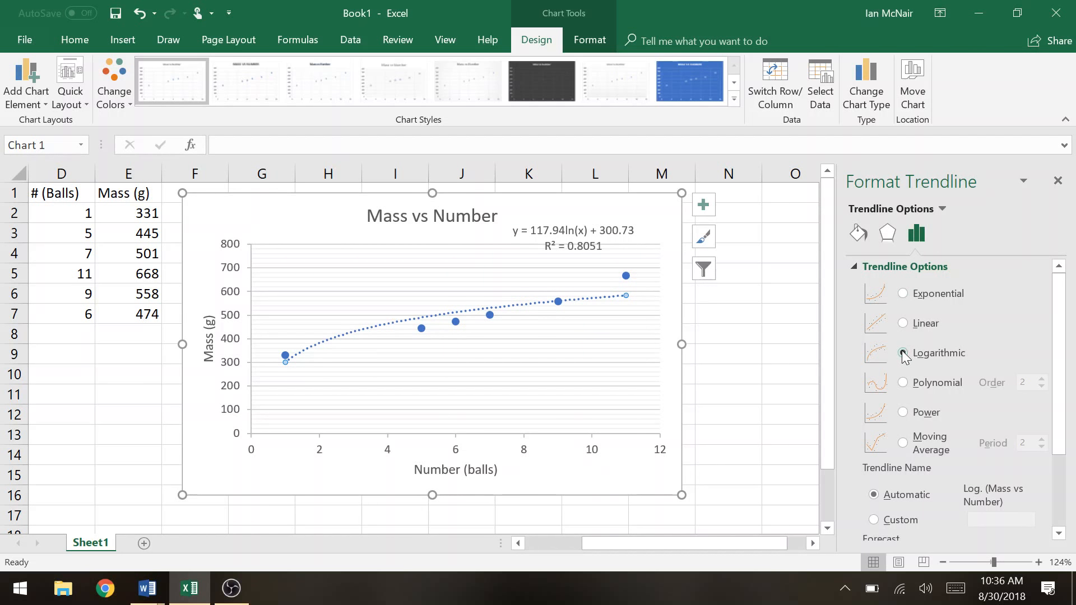
{"action": "left_click", "coordinate": [915, 386]}
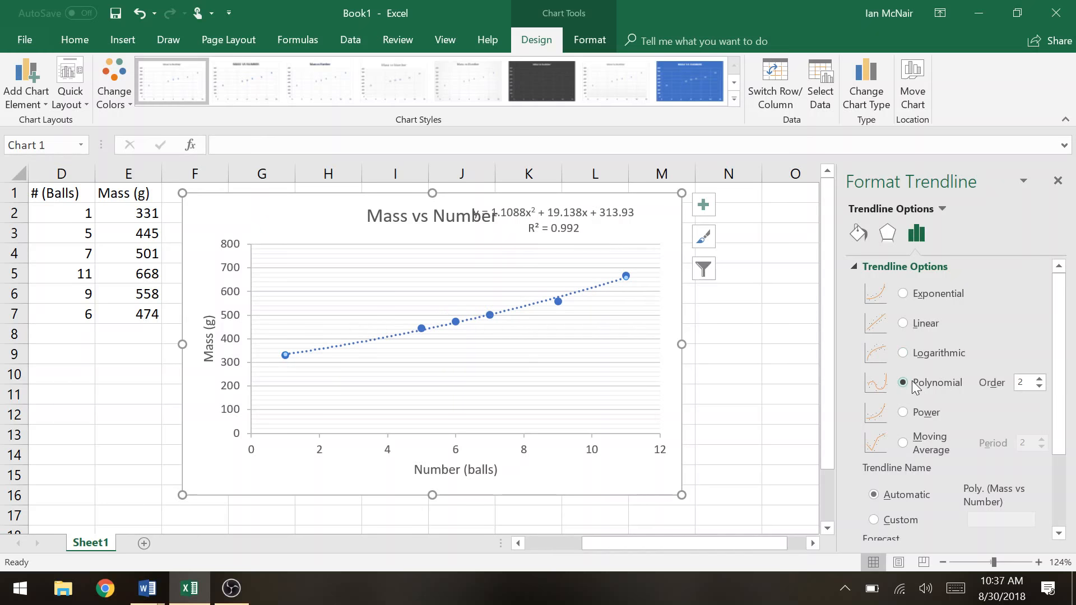
{"action": "left_click", "coordinate": [904, 294]}
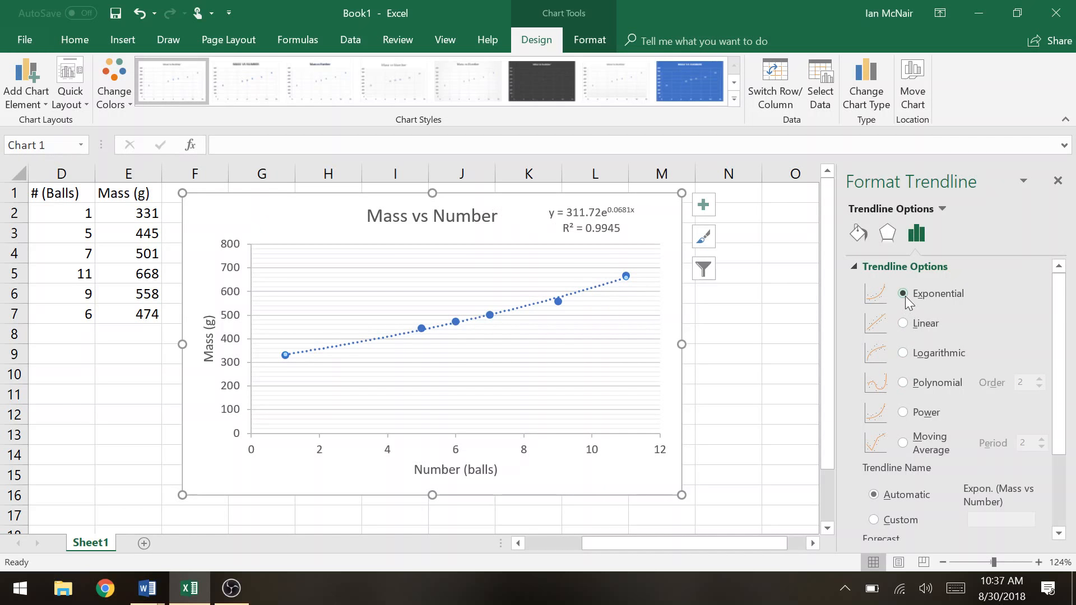
{"action": "left_click", "coordinate": [902, 385]}
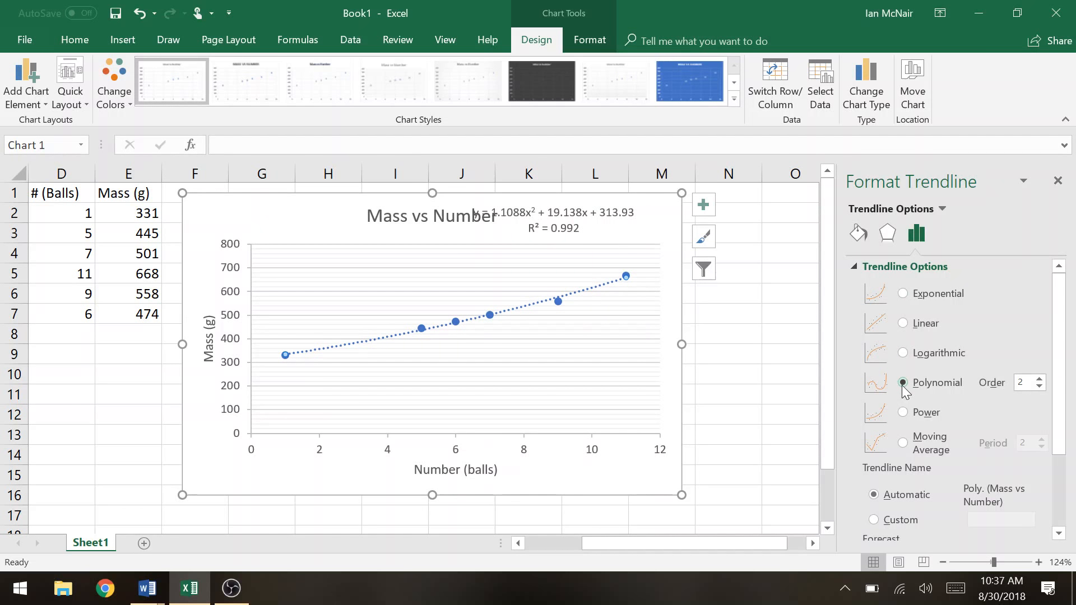
{"action": "left_click", "coordinate": [903, 413]}
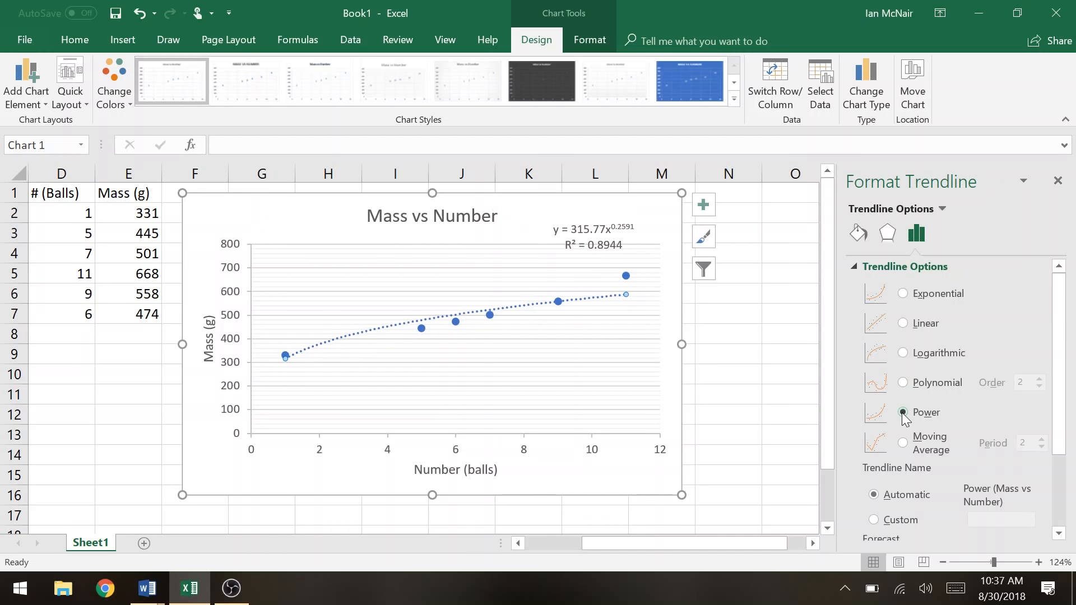
{"action": "left_click", "coordinate": [904, 444]}
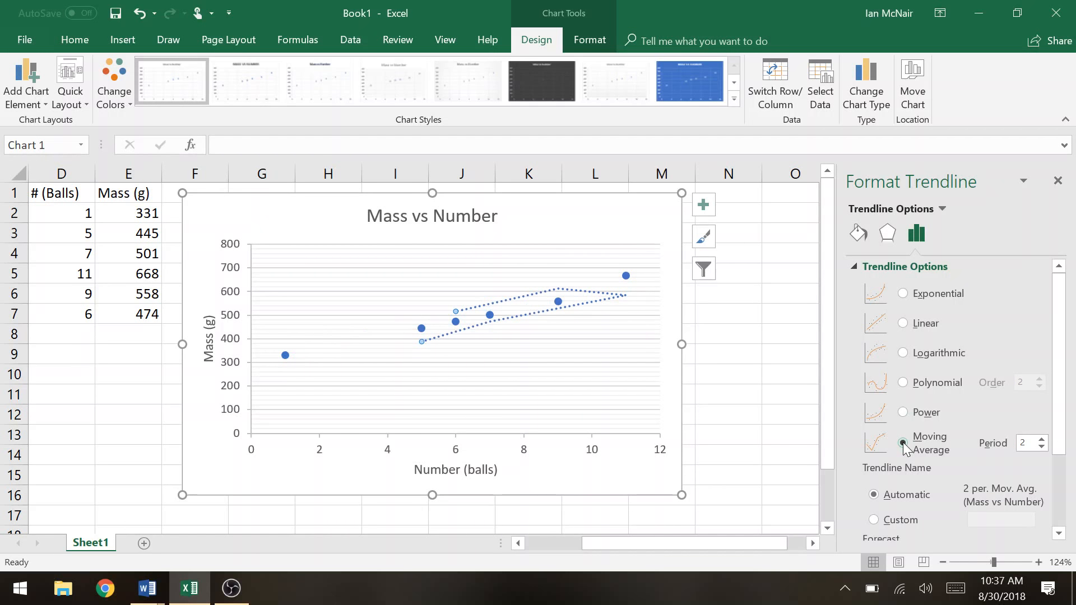
{"action": "left_click", "coordinate": [904, 325]}
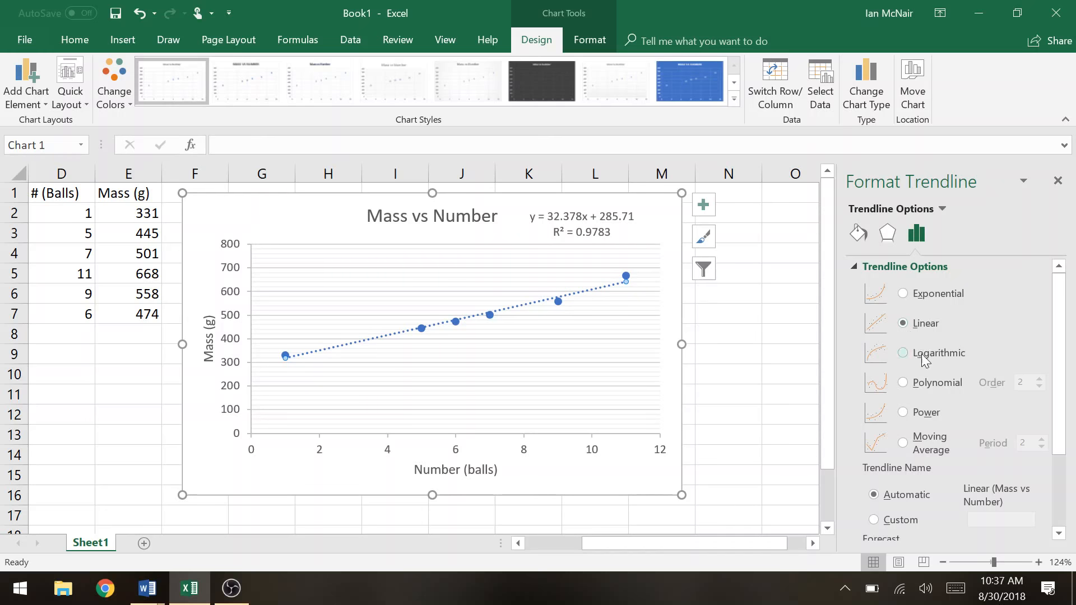
Step: Extend the linear trendline with a forecast of 5 periods forward and 5 periods backward
{"action": "scroll", "coordinate": [925, 358], "scroll_direction": "down", "scroll_amount": 3}
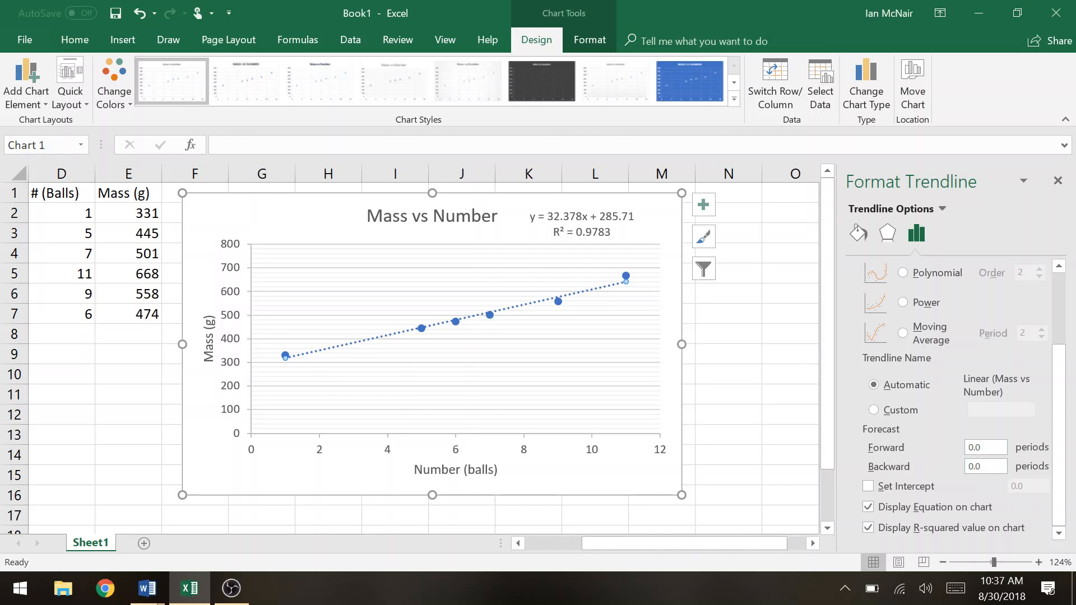
{"action": "key", "text": "shift+Tab"}
{"action": "type", "text": "5"}
{"action": "key", "text": "Tab"}
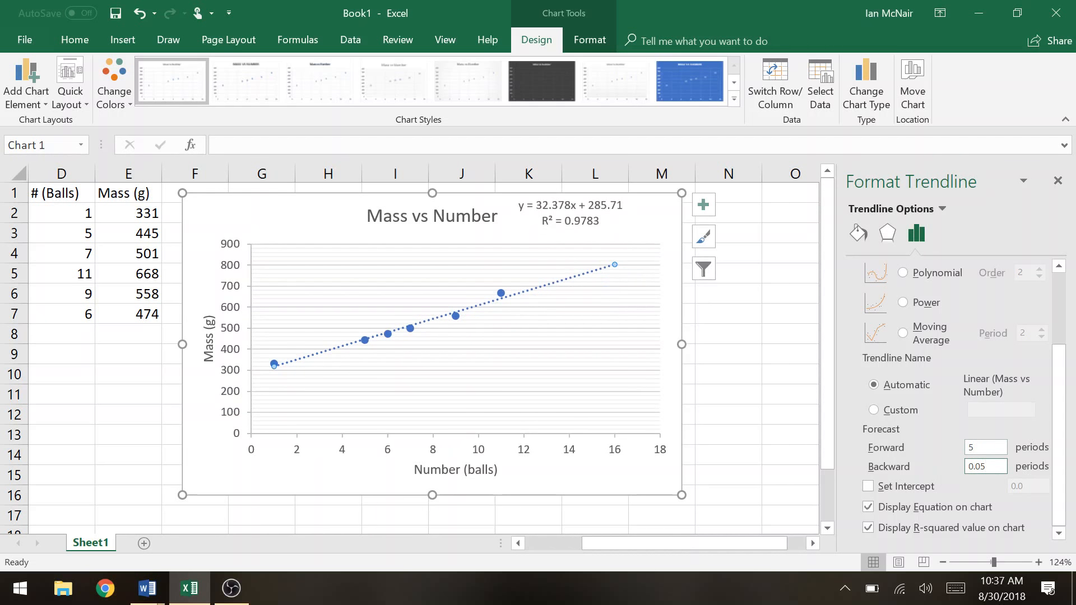
{"action": "key", "text": "BackSpace"}
{"action": "key", "text": "BackSpace"}
{"action": "key", "text": "BackSpace"}
{"action": "type", "text": "5"}
{"action": "key", "text": "shift+Tab"}
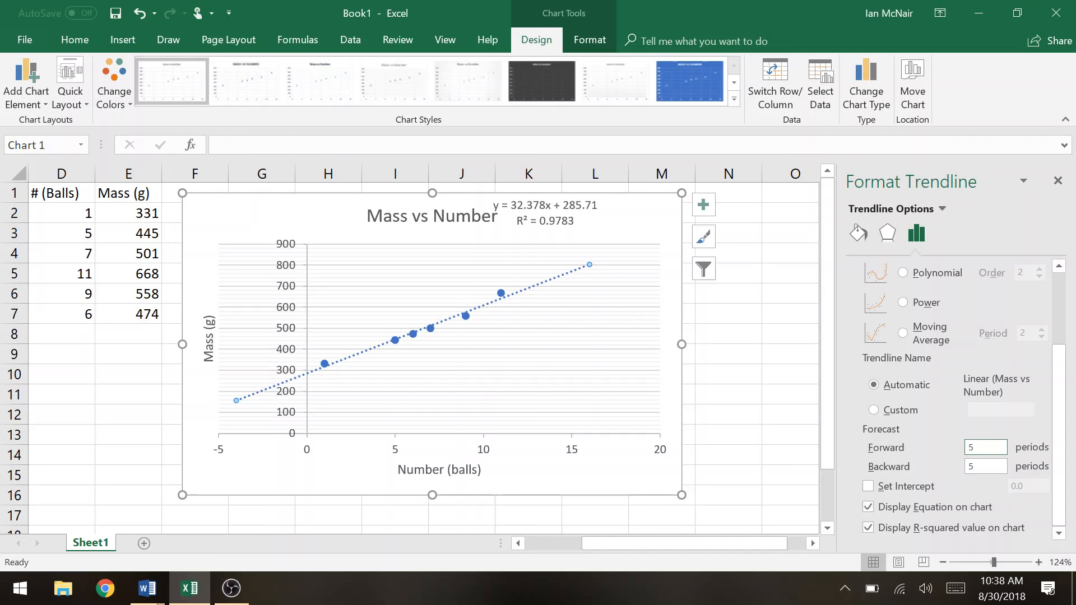
Step: Set the trendline's backward forecast to 0 periods for comparison, and return it to 5 periods
{"action": "key", "text": "Tab"}
{"action": "key", "text": "BackSpace"}
{"action": "type", "text": "0"}
{"action": "left_click", "coordinate": [972, 447]}
{"action": "key", "text": "Tab"}
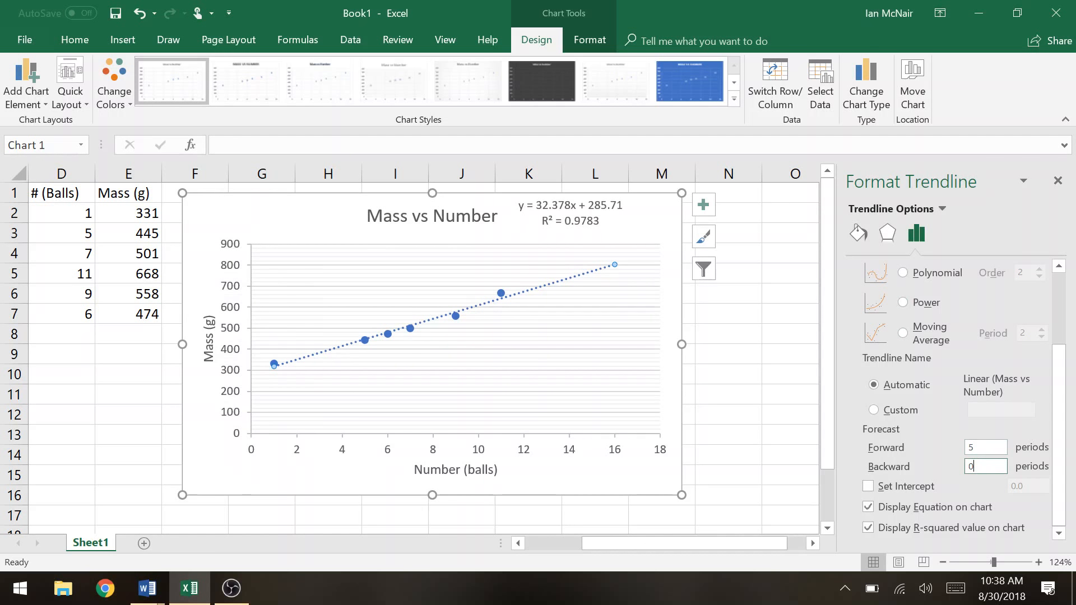
{"action": "key", "text": "BackSpace"}
{"action": "type", "text": "5"}
{"action": "left_click", "coordinate": [975, 447]}
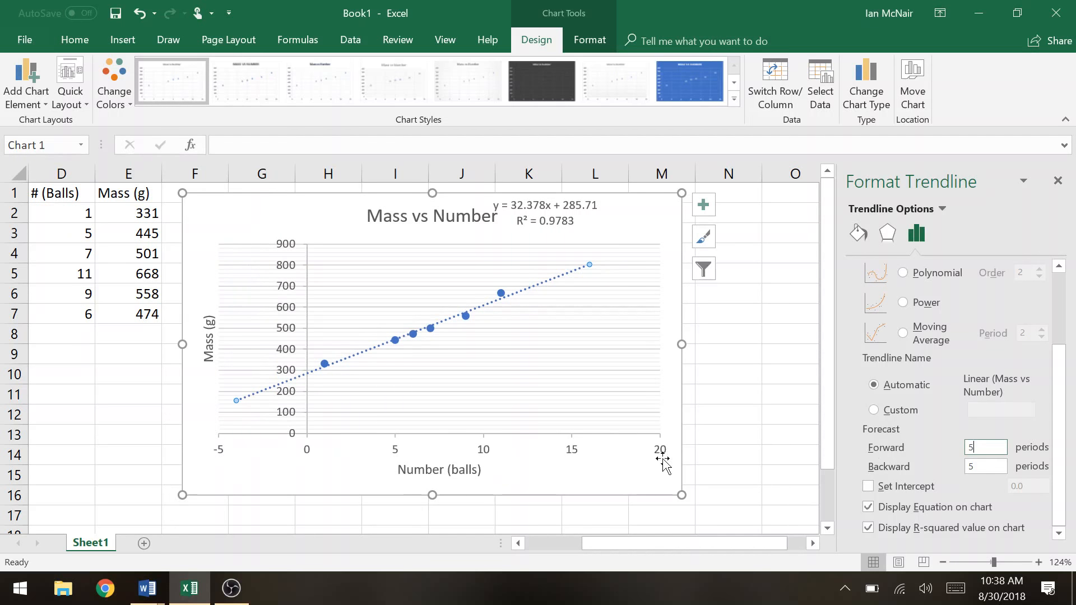
{"action": "left_click", "coordinate": [511, 446]}
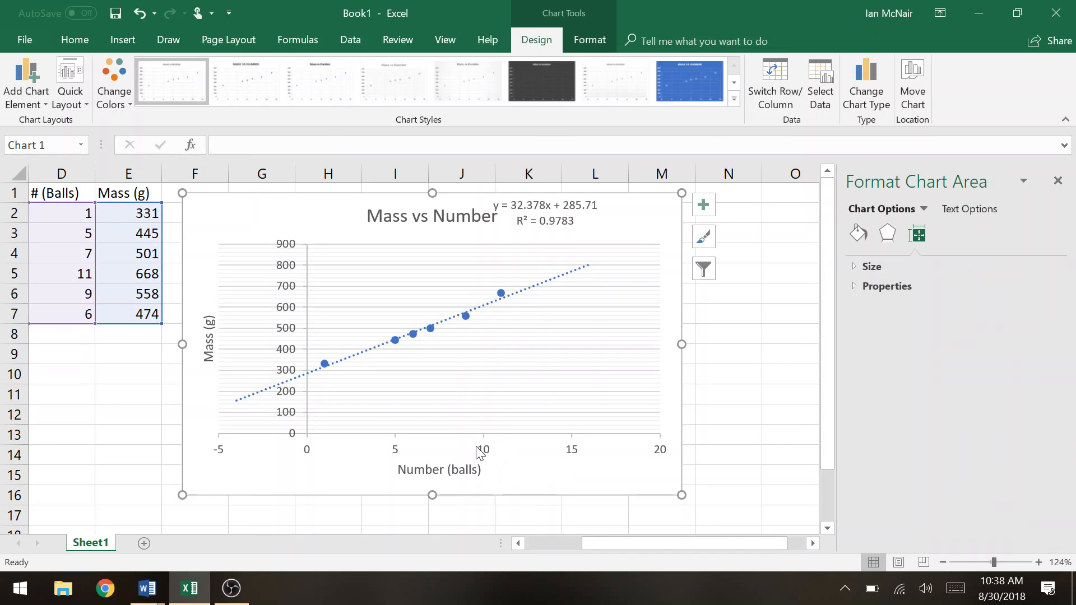
{"action": "left_click", "coordinate": [484, 450]}
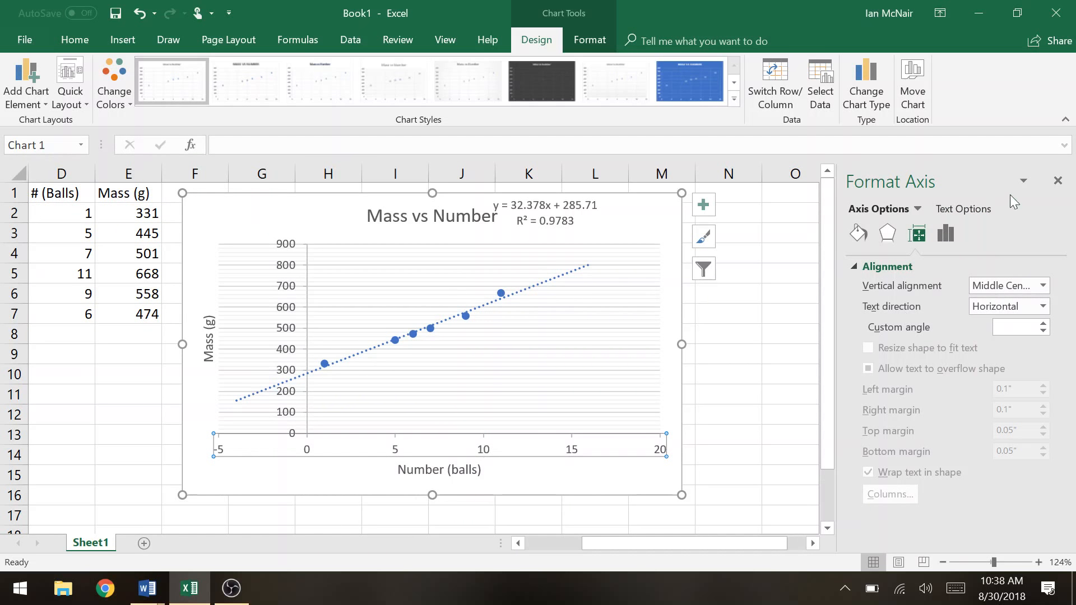
{"action": "left_click", "coordinate": [1058, 181]}
{"action": "right_click", "coordinate": [573, 452]}
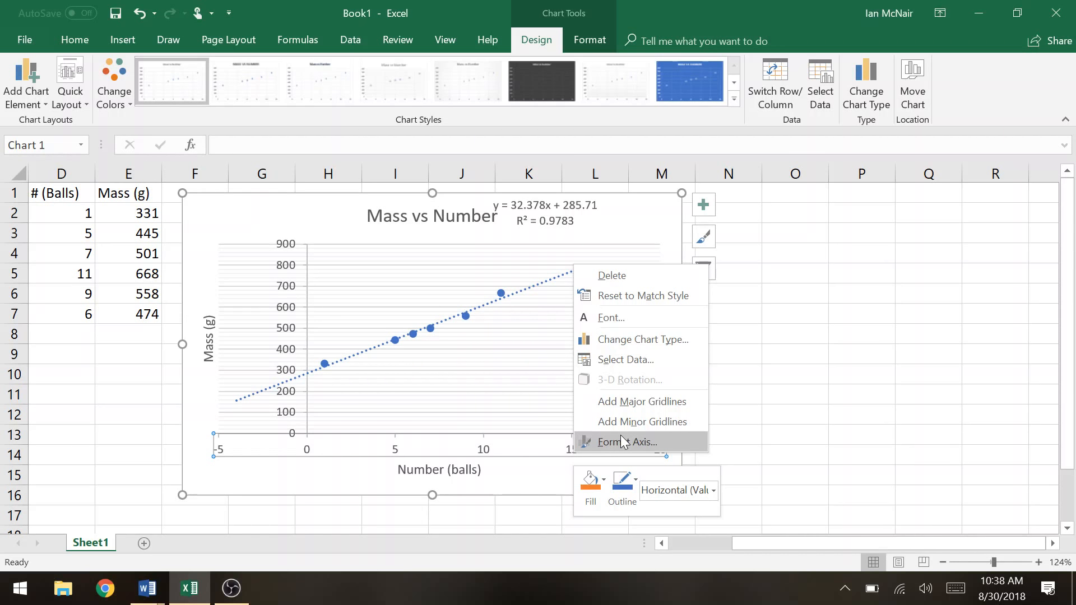
{"action": "left_click", "coordinate": [842, 365]}
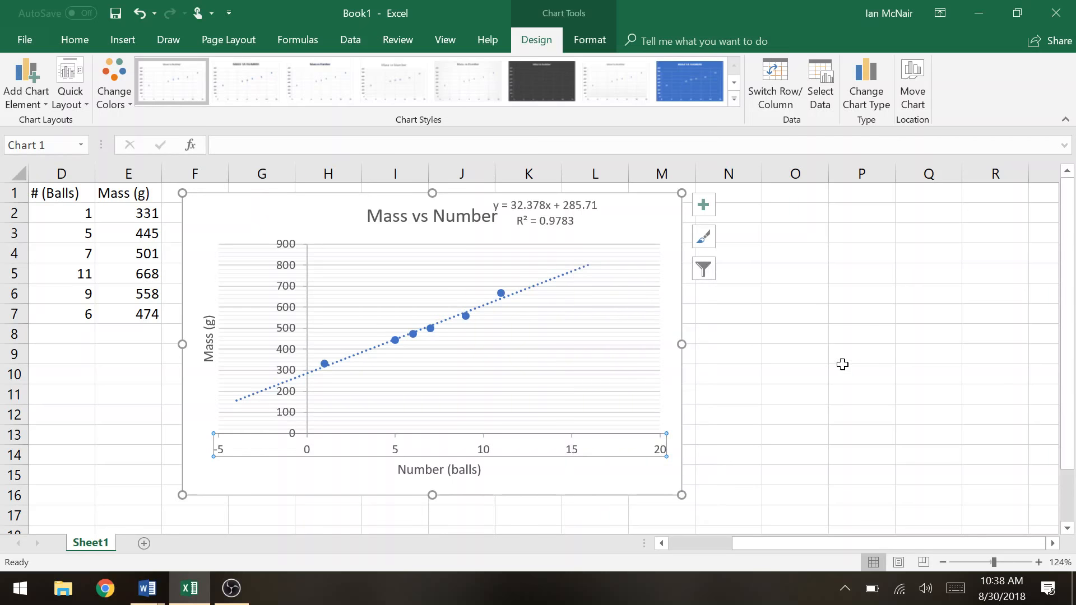
{"action": "left_click", "coordinate": [655, 231]}
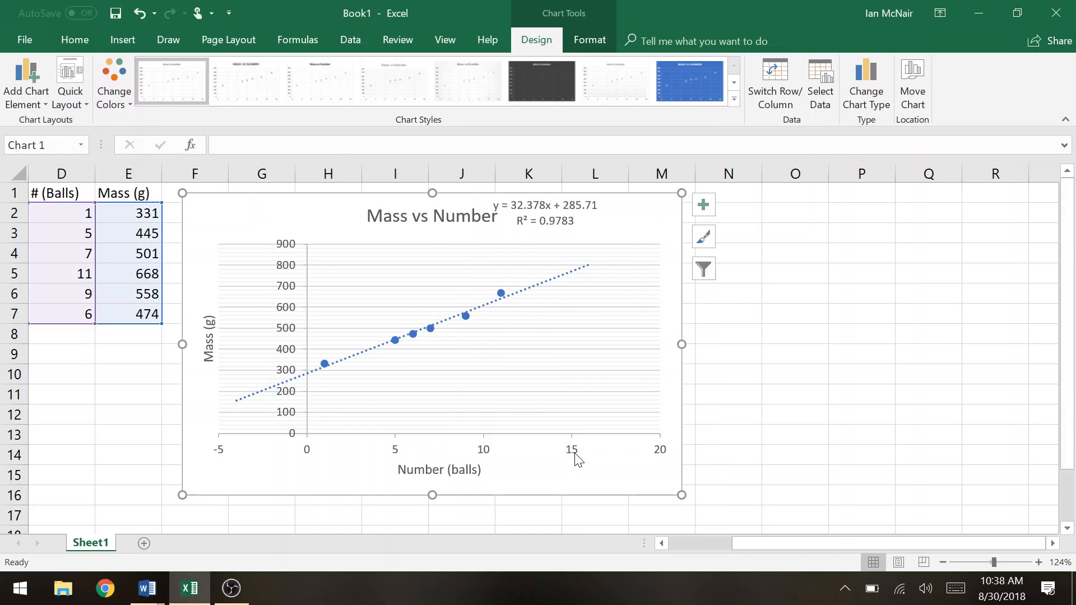
Step: Set the horizontal axis bounds to a minimum of 0 and a maximum of 15
{"action": "left_click", "coordinate": [577, 457]}
{"action": "right_click", "coordinate": [577, 459]}
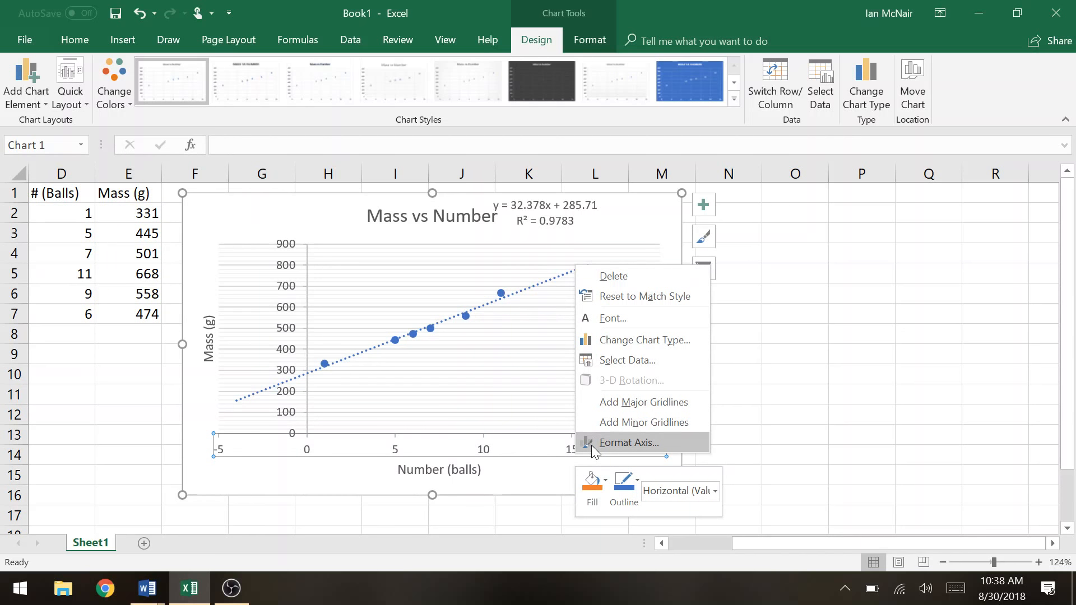
{"action": "left_click", "coordinate": [591, 443]}
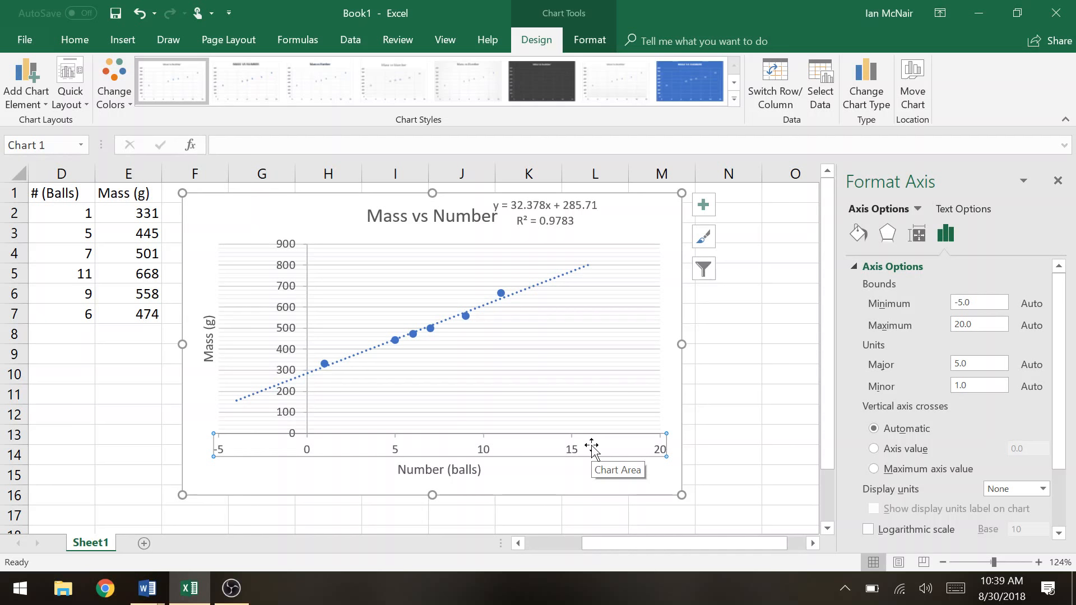
{"action": "left_click", "coordinate": [991, 302]}
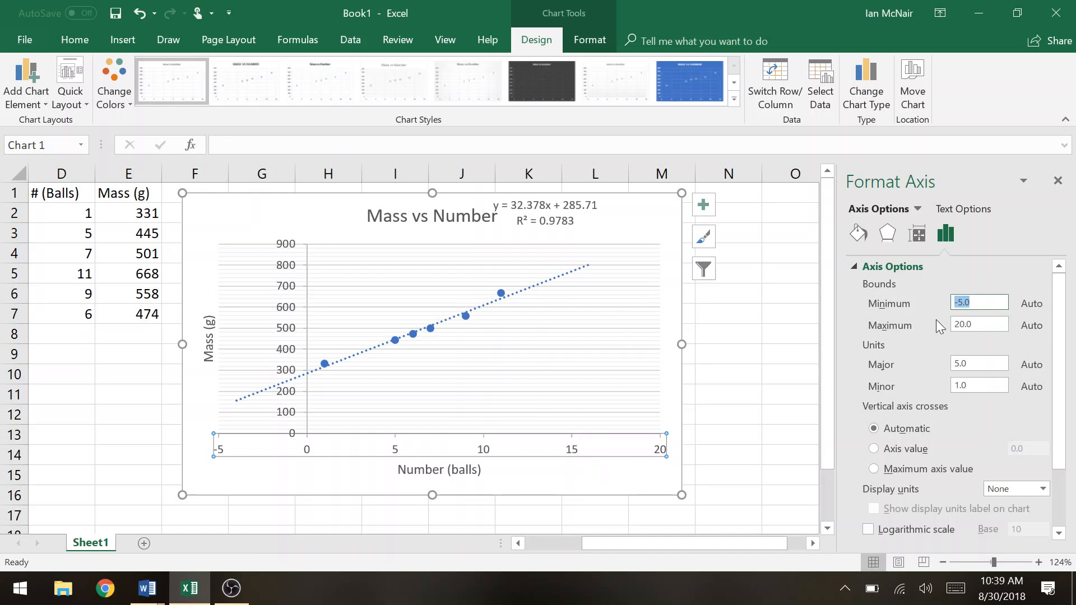
{"action": "type", "text": "0"}
{"action": "key", "text": "Tab"}
{"action": "type", "text": "15"}
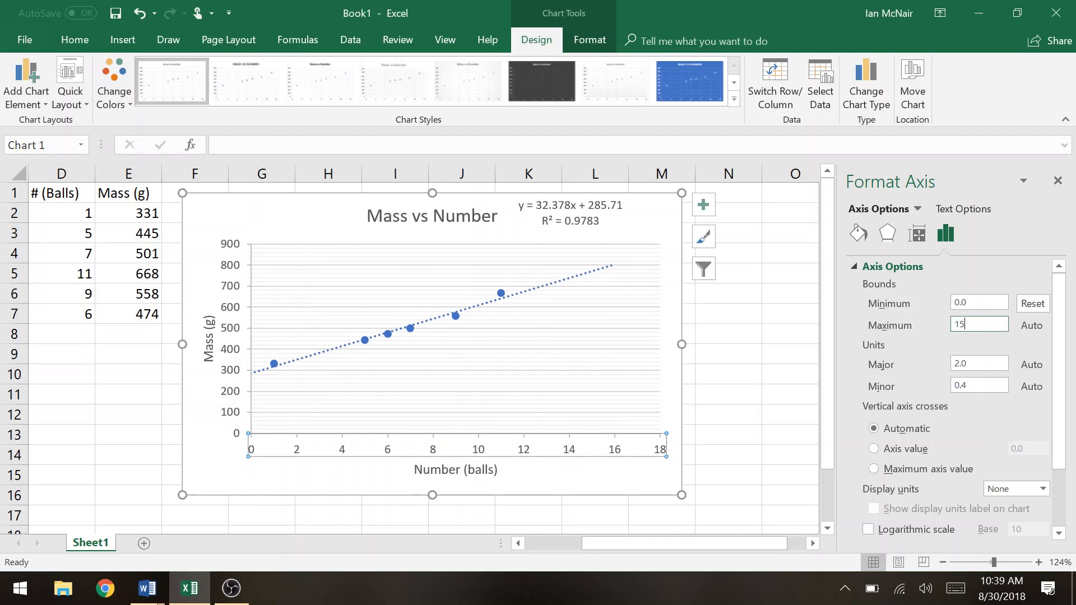
{"action": "key", "text": "Return"}
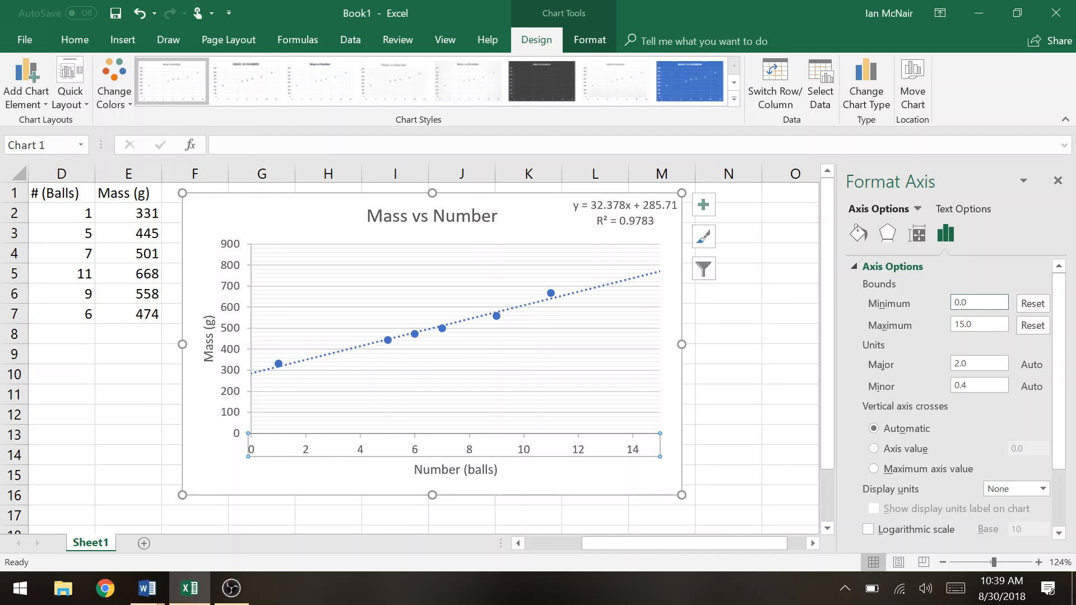
Step: Set the vertical axis maximum to 800 and close the axis formatting options
{"action": "left_click", "coordinate": [233, 246]}
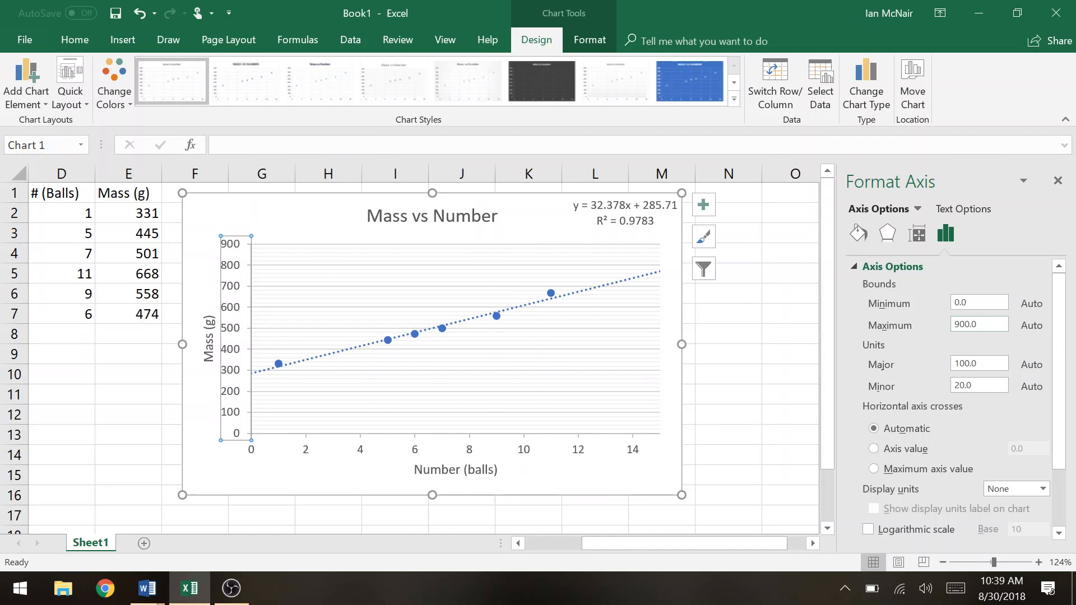
{"action": "left_click", "coordinate": [958, 324]}
{"action": "key", "text": "BackSpace"}
{"action": "type", "text": "800"}
{"action": "left_click", "coordinate": [972, 303]}
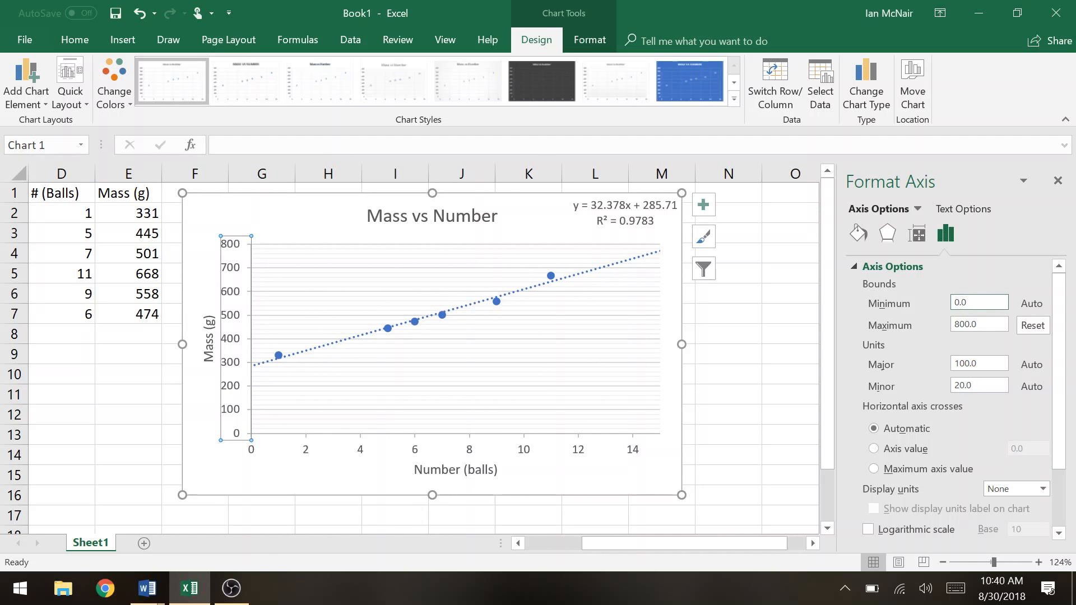
{"action": "left_click", "coordinate": [1057, 180]}
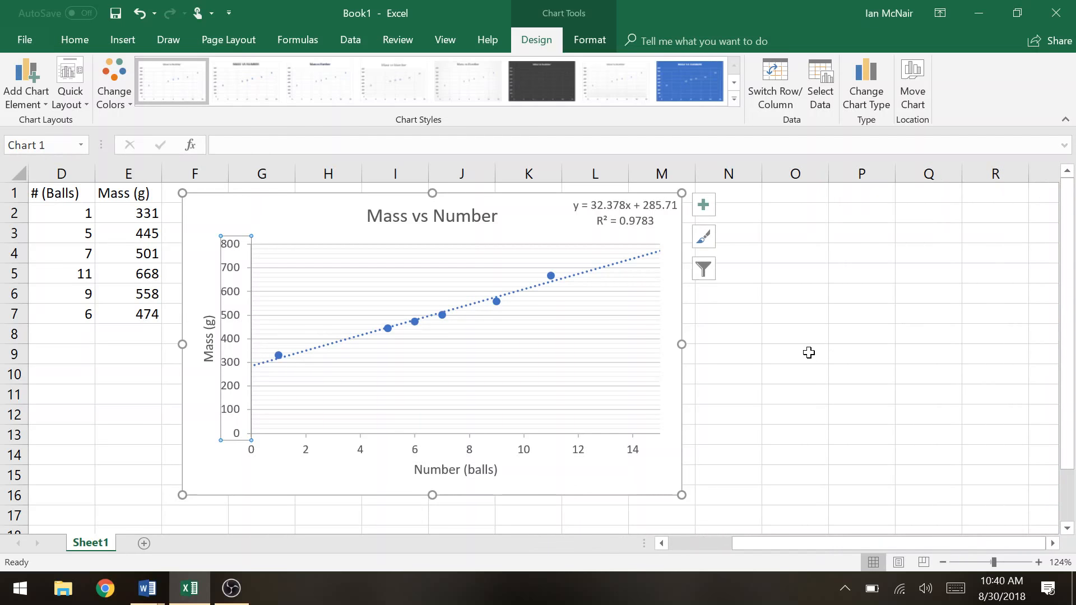
Step: Shift the trendline equation label slightly inward, beside the chart title
{"action": "left_click", "coordinate": [598, 221]}
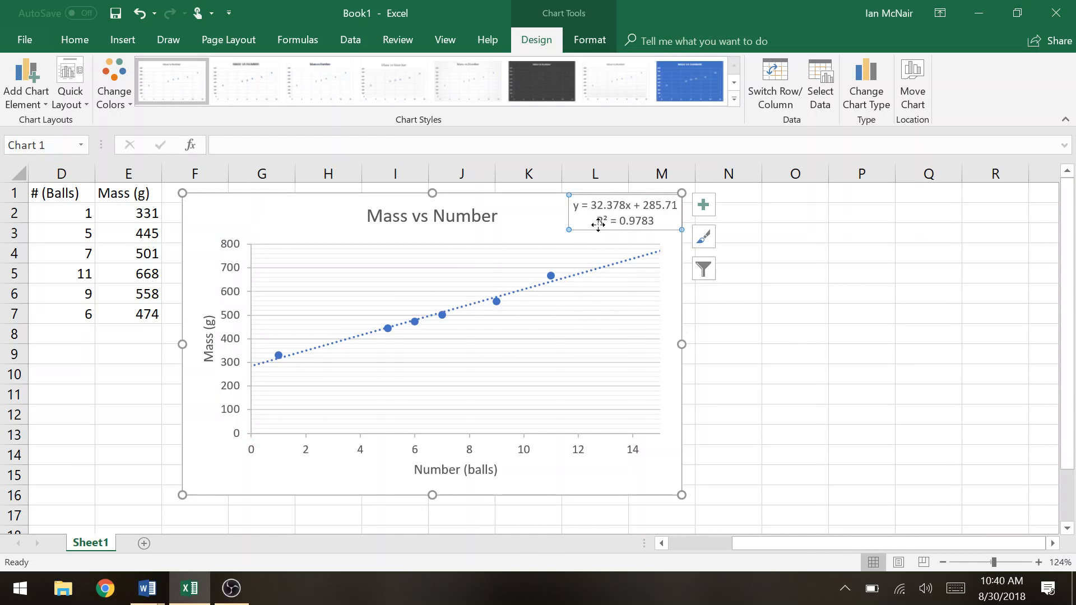
{"action": "left_click_drag", "start_coordinate": [597, 221], "coordinate": [566, 231]}
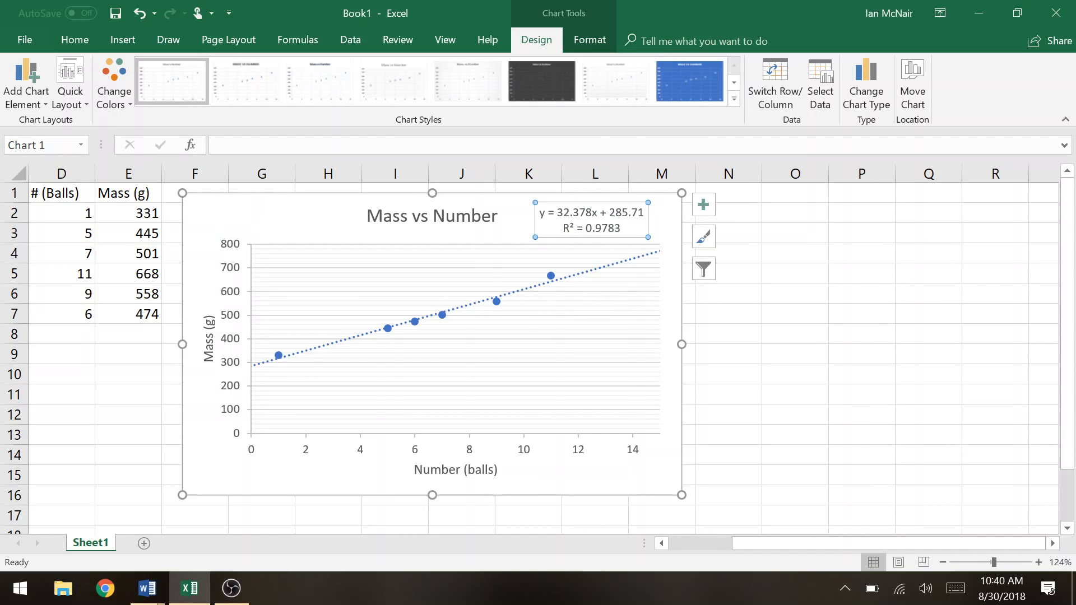
{"action": "left_click", "coordinate": [577, 340]}
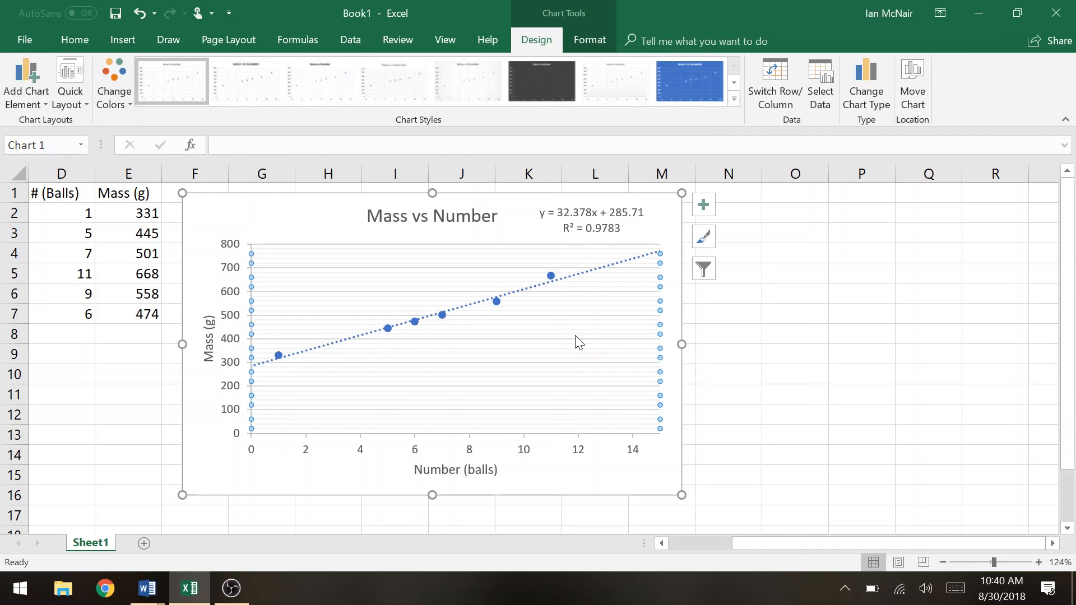
Step: Round the coefficients in the trendline label so it reads y = 32.4x + 285.7
{"action": "left_click", "coordinate": [578, 215]}
{"action": "double_click", "coordinate": [578, 214]}
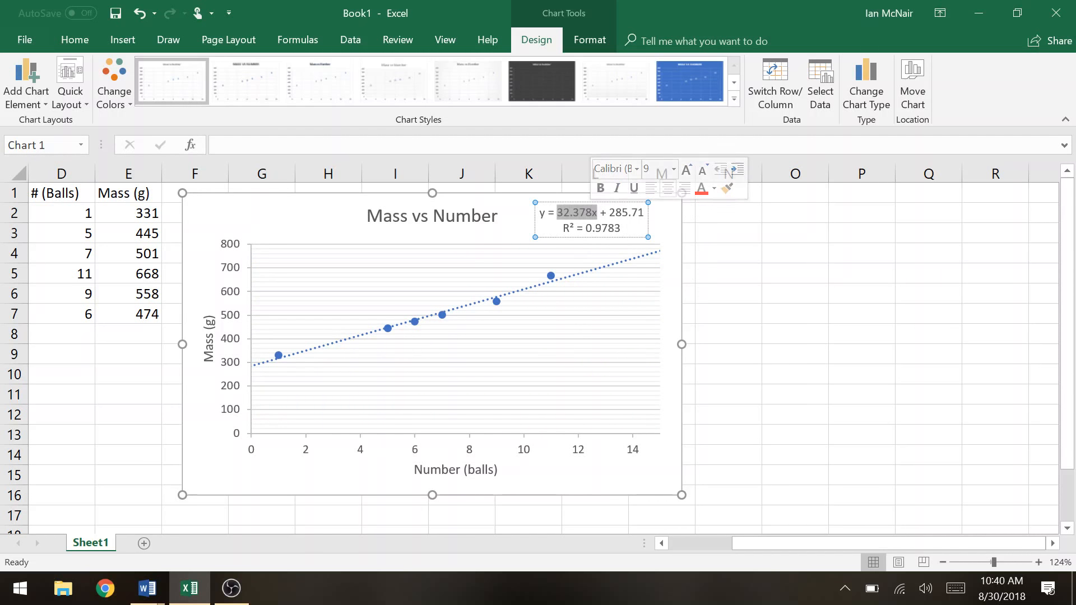
{"action": "left_click", "coordinate": [585, 213]}
{"action": "key", "text": "BackSpace"}
{"action": "key", "text": "BackSpace"}
{"action": "key", "text": "BackSpace"}
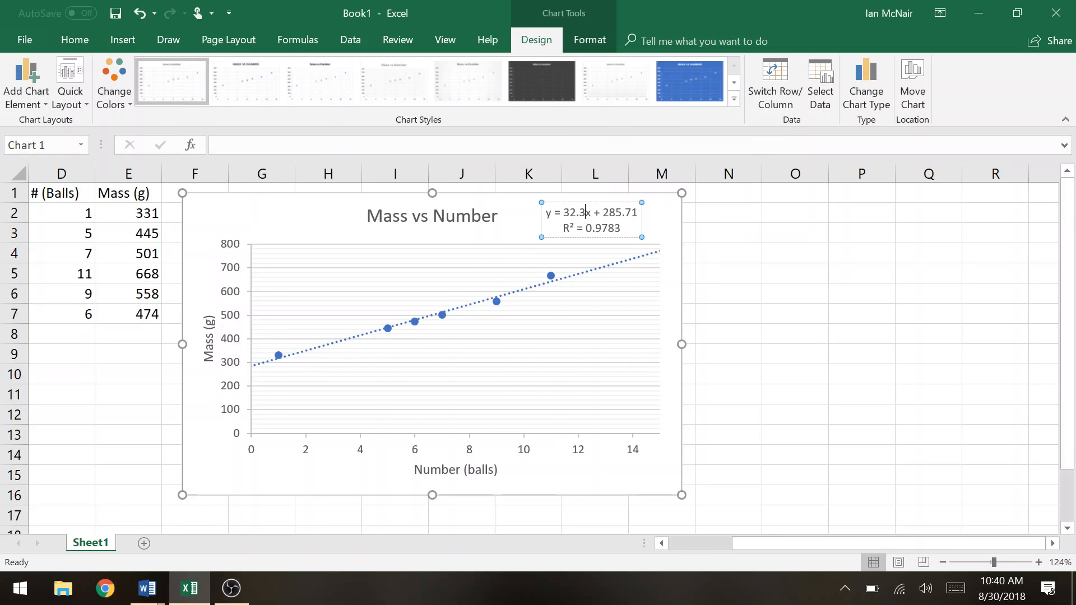
{"action": "type", "text": "4"}
{"action": "key", "text": "BackSpace"}
{"action": "left_click", "coordinate": [724, 296]}
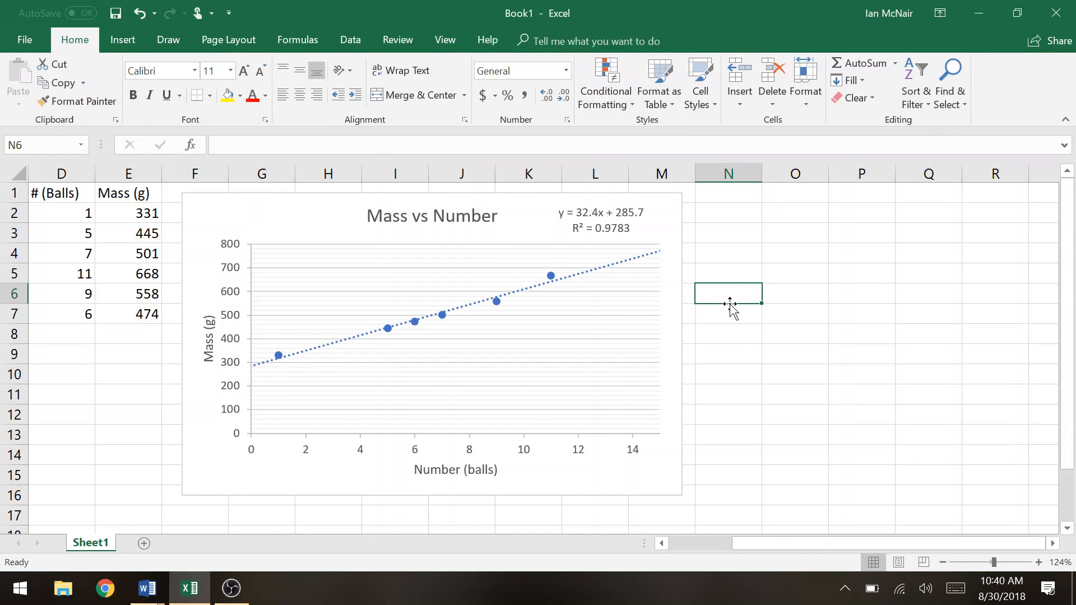
Step: Move the trendline equation label into the plot area, below the trendline, and deselect the chart
{"action": "left_click_drag", "start_coordinate": [596, 229], "coordinate": [510, 375]}
{"action": "left_click", "coordinate": [511, 368]}
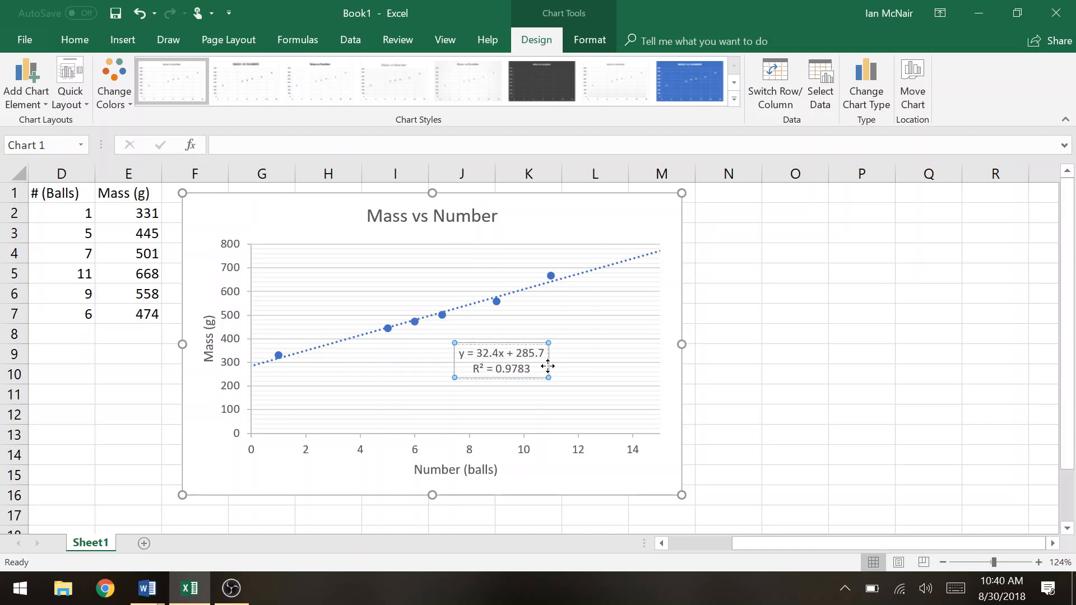
{"action": "key", "text": "Escape"}
{"action": "left_click", "coordinate": [833, 388]}
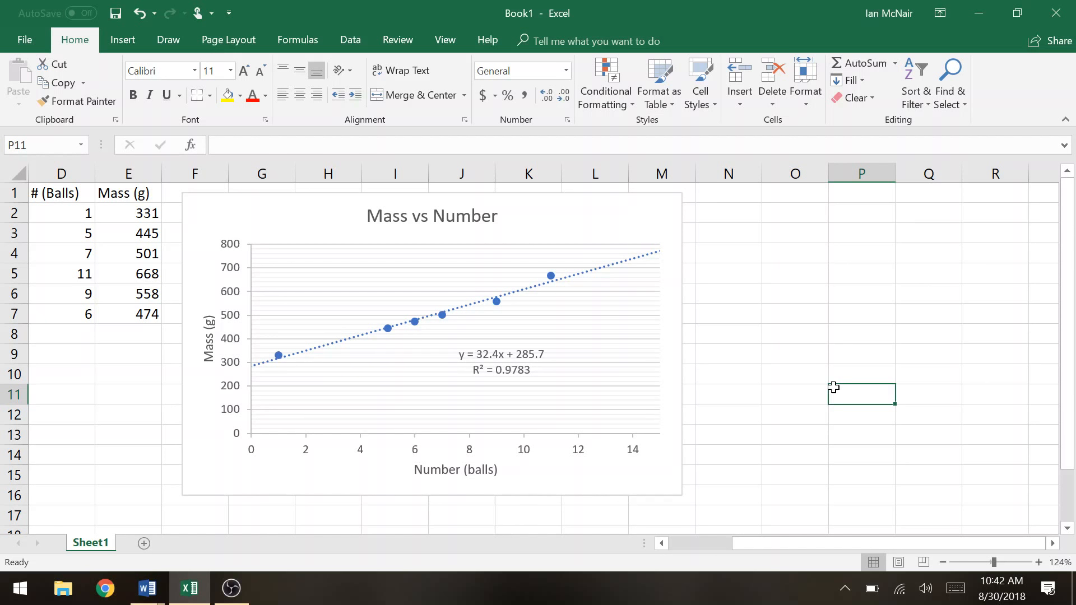
Step: Copy the whole Mass vs Number chart and switch to the Ball Graphing Lab document in Word
{"action": "right_click", "coordinate": [656, 483]}
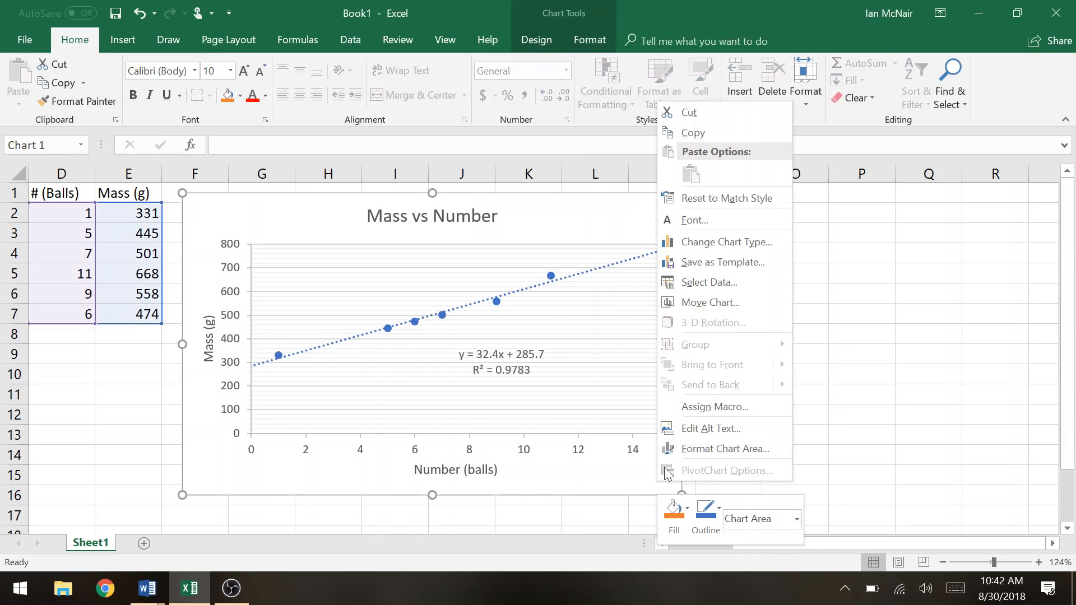
{"action": "left_click", "coordinate": [715, 131]}
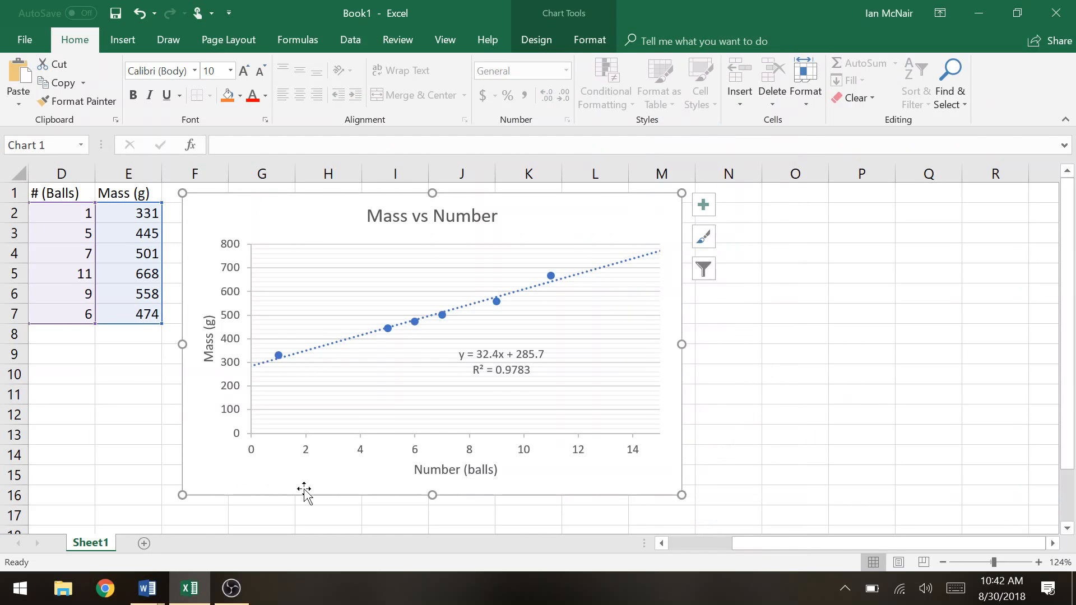
{"action": "mouse_move", "coordinate": [158, 601]}
{"action": "left_click", "coordinate": [223, 547]}
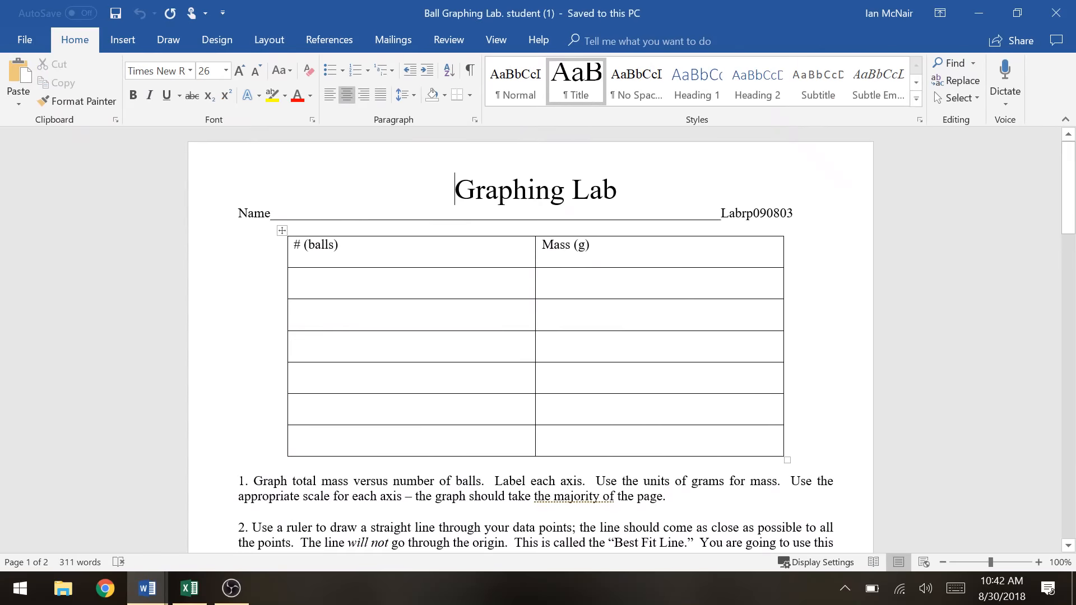
Step: Replace the blank graph grid below the plotting instructions with the copied chart
{"action": "scroll", "coordinate": [427, 247], "scroll_direction": "down", "scroll_amount": 10}
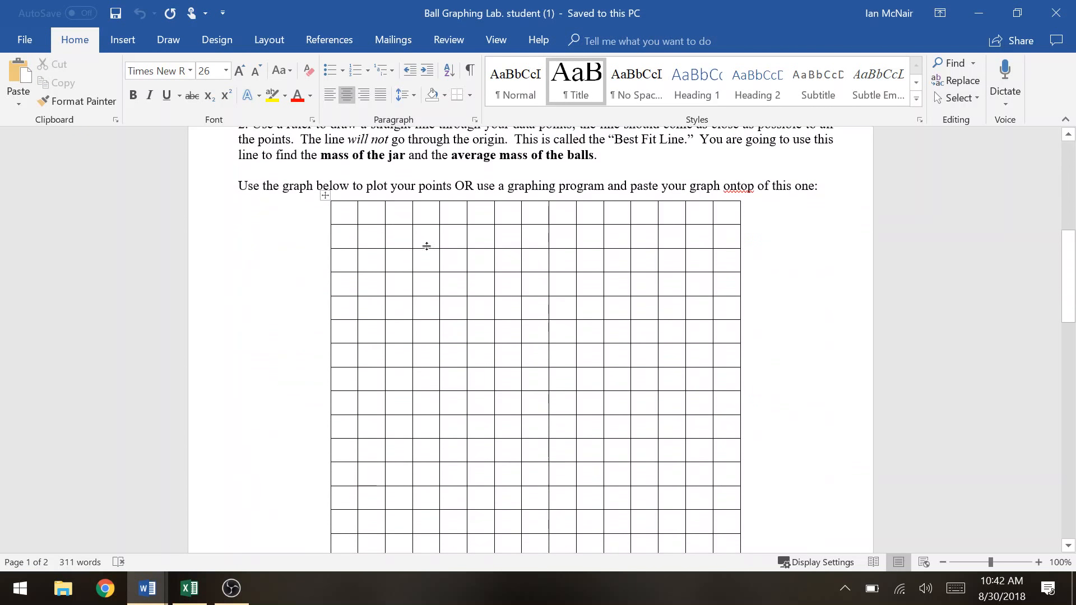
{"action": "left_click", "coordinate": [325, 195]}
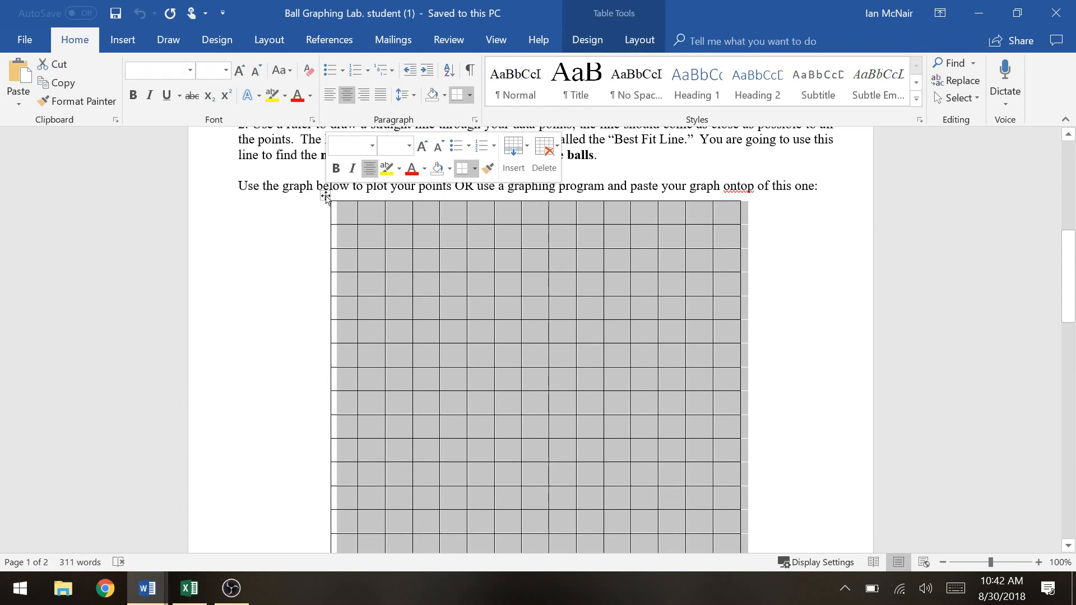
{"action": "key", "text": "Delete"}
{"action": "right_click", "coordinate": [325, 196]}
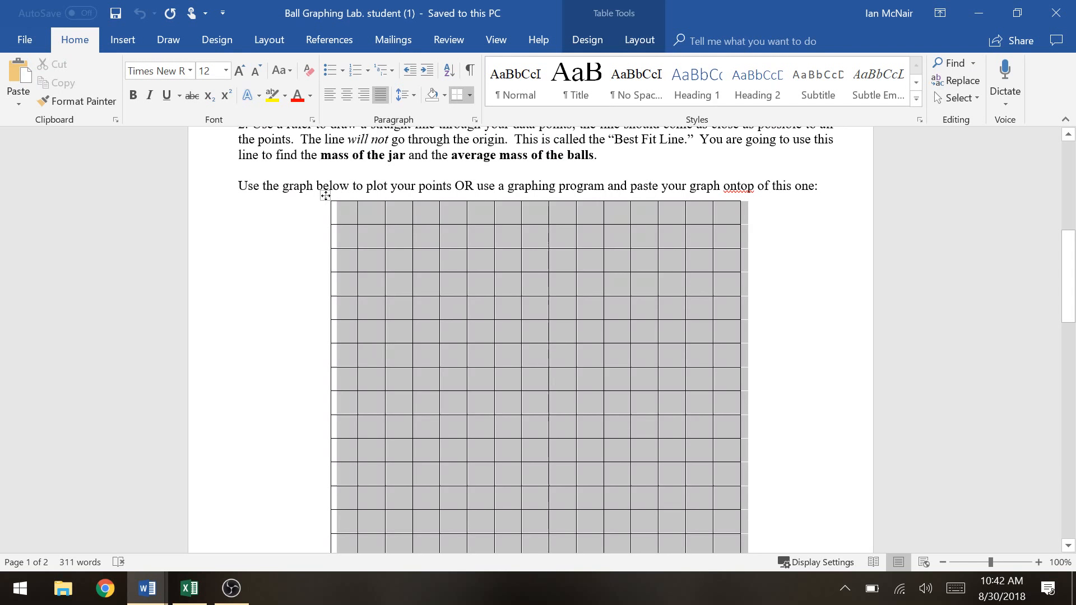
{"action": "left_click", "coordinate": [379, 313]}
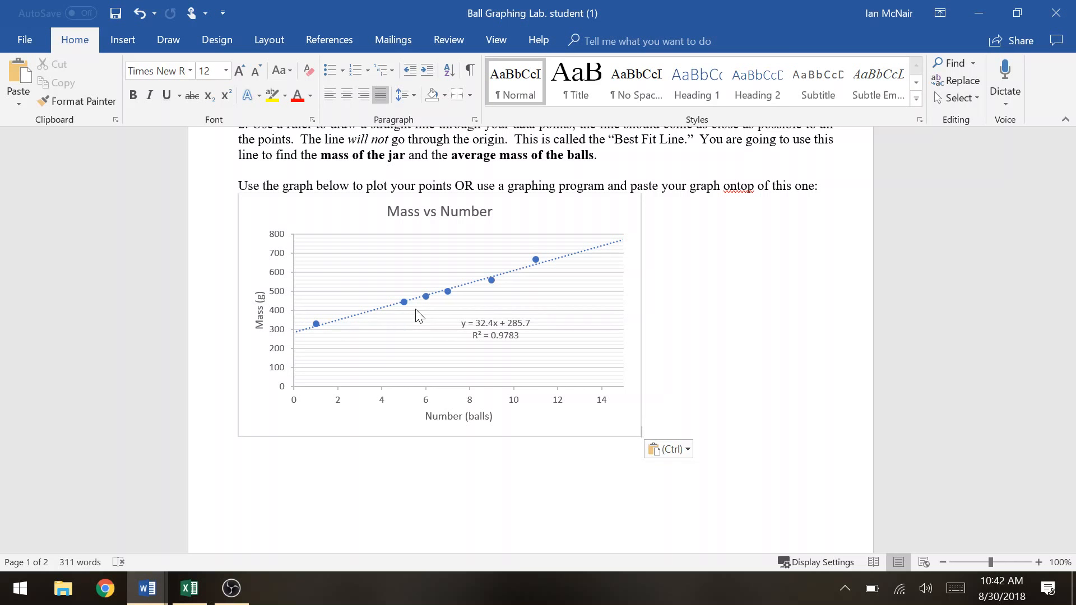
{"action": "right_click", "coordinate": [425, 269]}
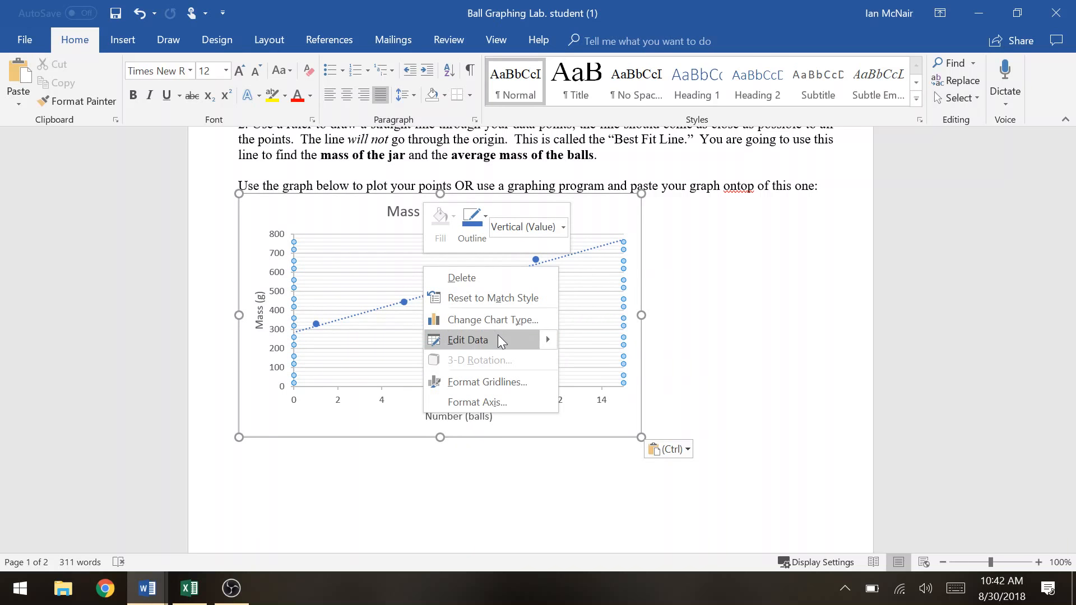
{"action": "key", "text": "Escape"}
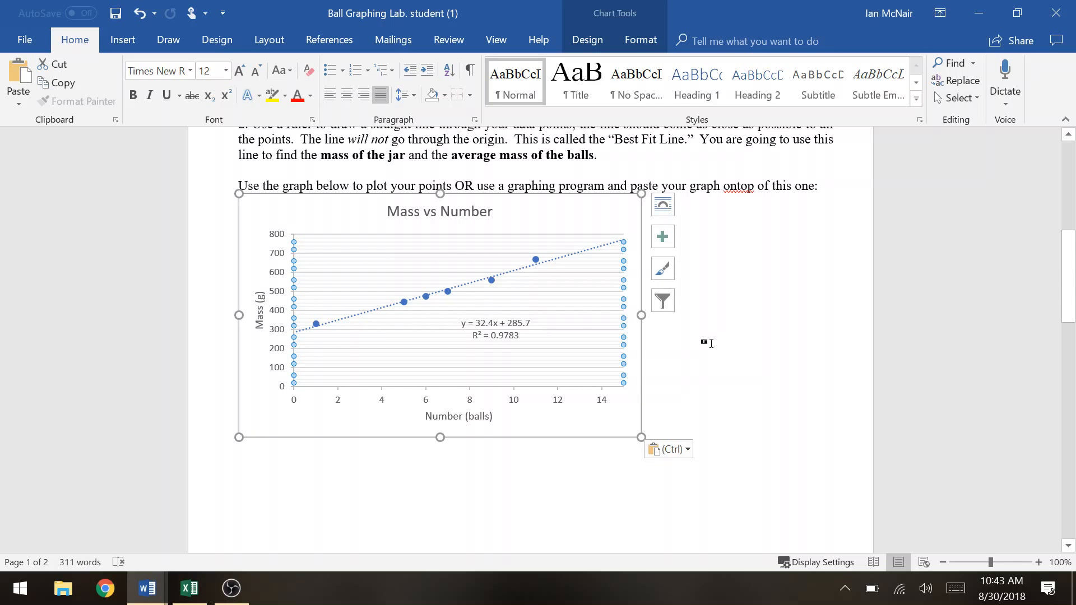
Step: Switch to Excel, set the mass for 1 ball to 250, and check the linked chart in the Word document
{"action": "left_click", "coordinate": [189, 588]}
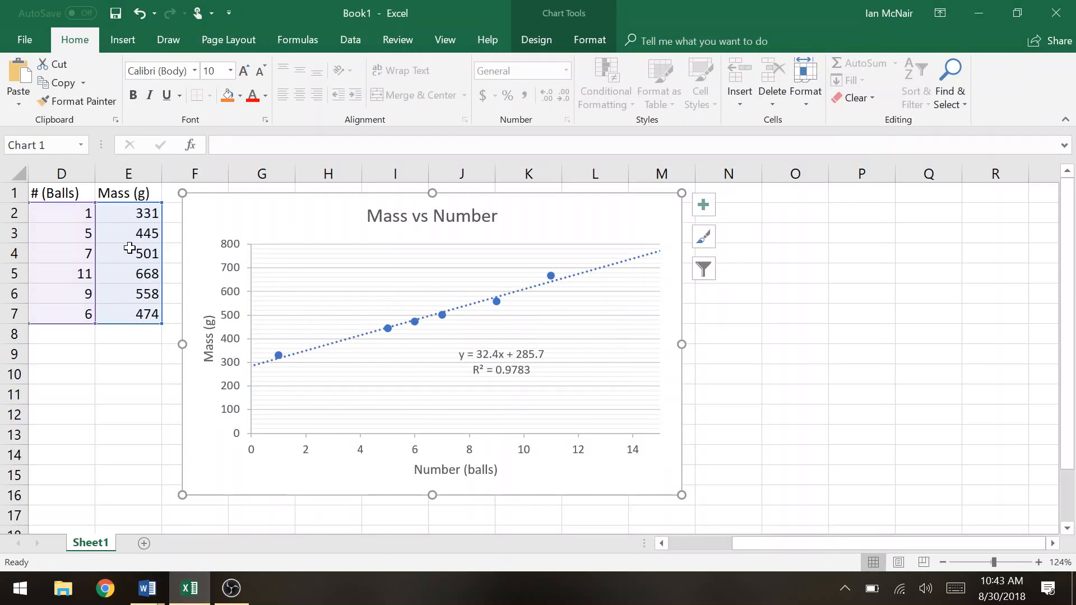
{"action": "left_click", "coordinate": [125, 214]}
{"action": "type", "text": "250"}
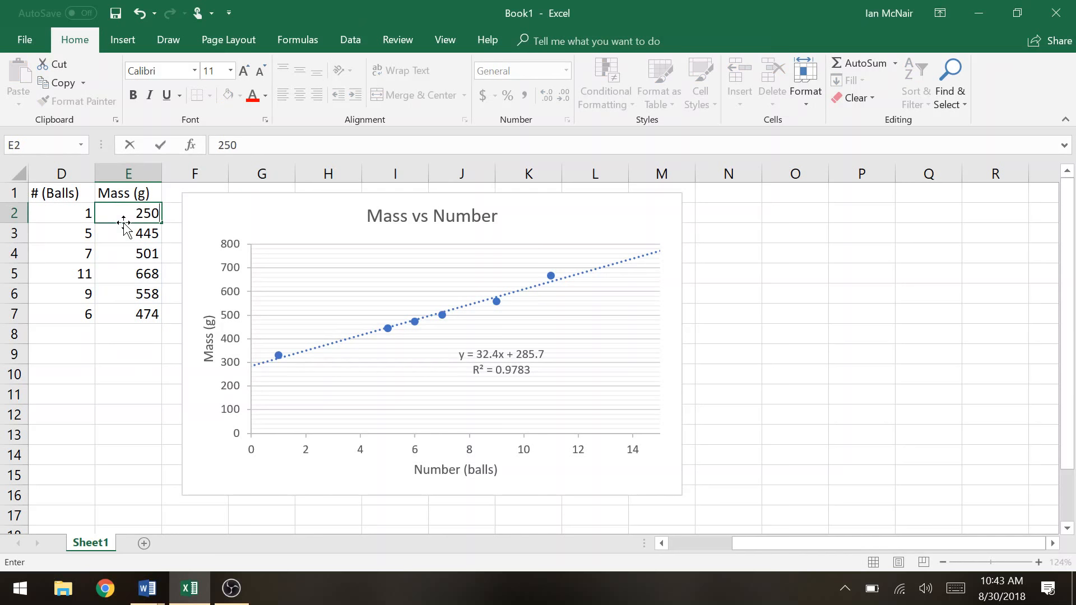
{"action": "left_click", "coordinate": [891, 338]}
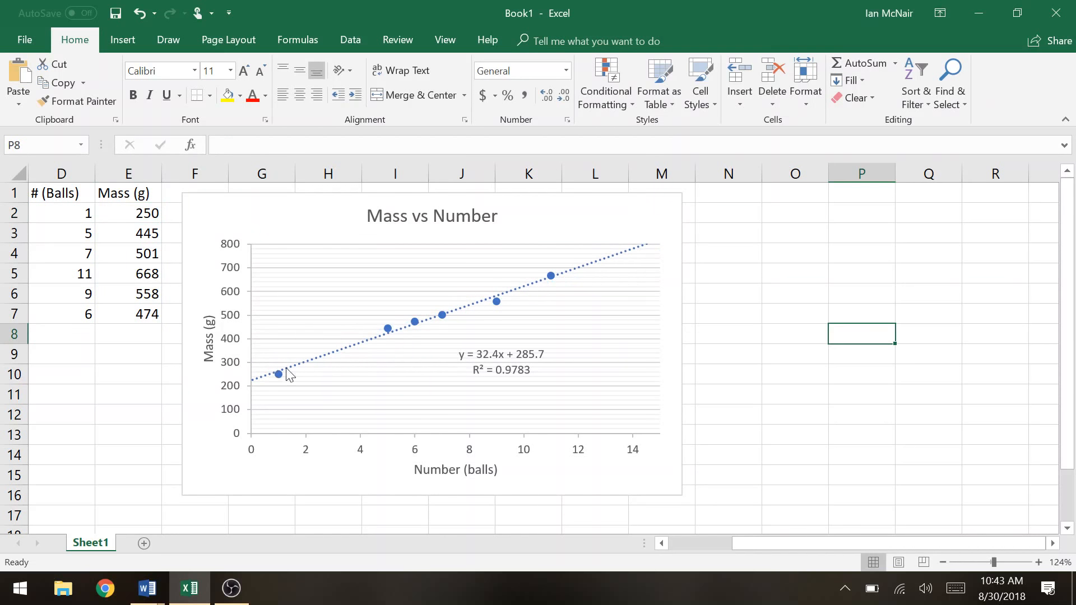
{"action": "mouse_move", "coordinate": [147, 588]}
{"action": "left_click", "coordinate": [227, 546]}
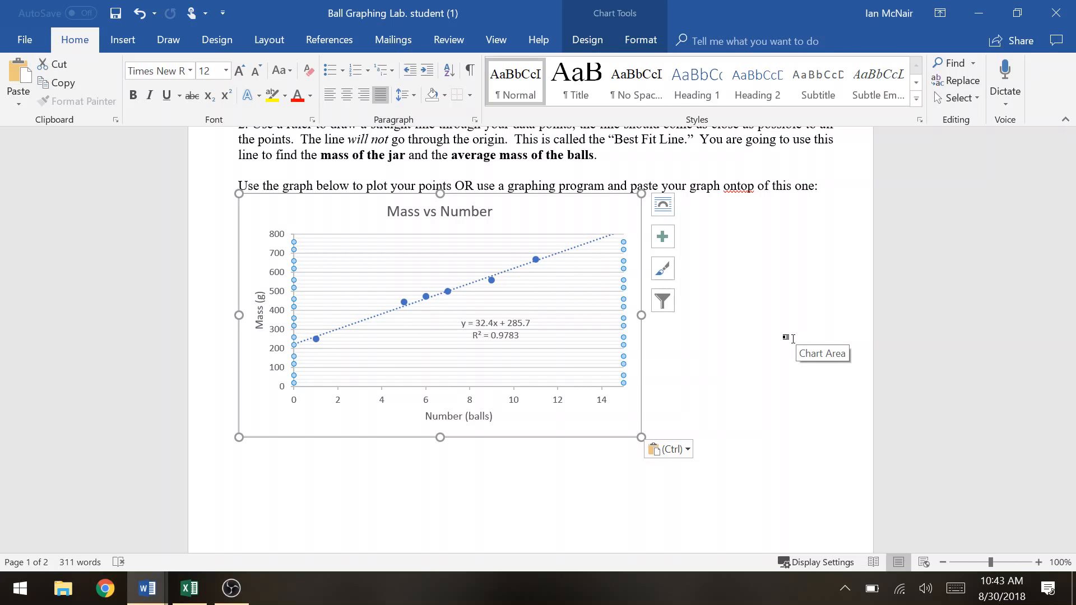
Step: Set the mass for 1 ball to 331 in the Excel workbook and return to the lab document in Word
{"action": "left_click", "coordinate": [189, 589]}
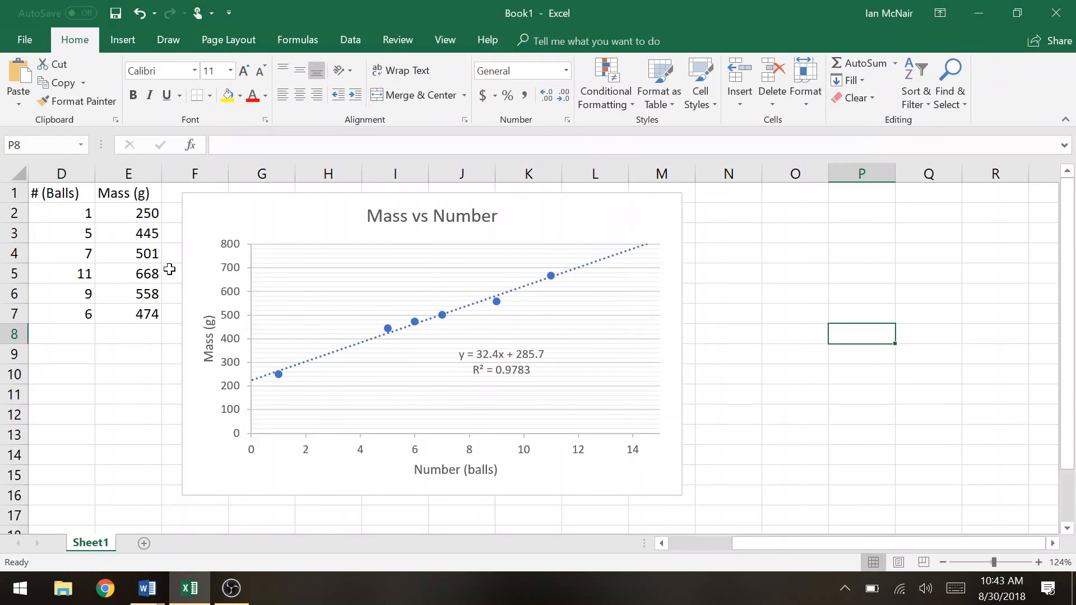
{"action": "left_click", "coordinate": [155, 213]}
{"action": "type", "text": "331"}
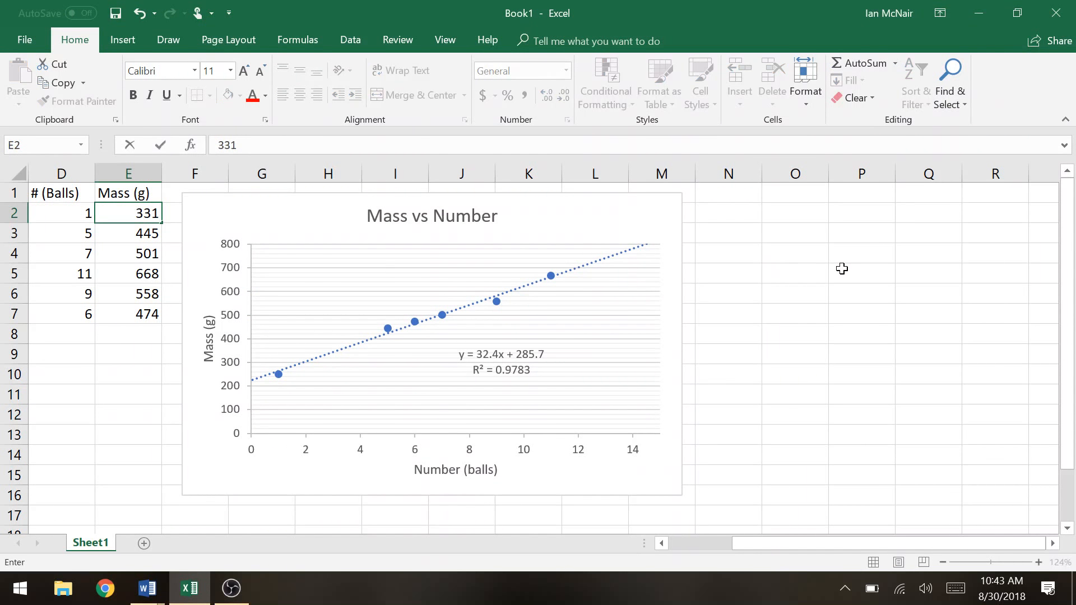
{"action": "key", "text": "Return"}
{"action": "left_click", "coordinate": [843, 268]}
{"action": "mouse_move", "coordinate": [147, 588]}
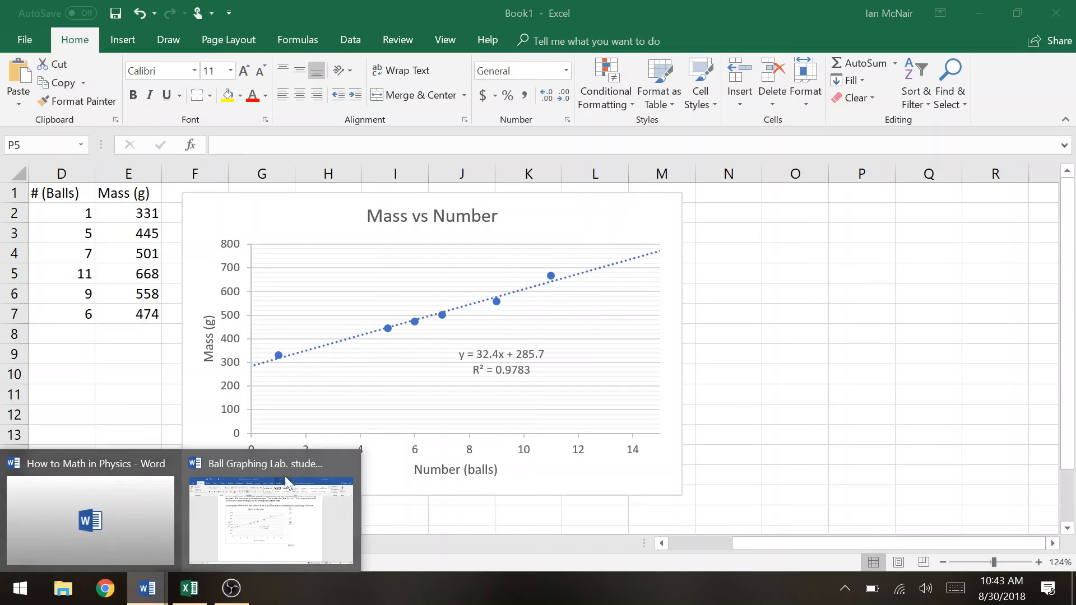
{"action": "left_click", "coordinate": [285, 475]}
Step: Delete the linked chart from the lab document and paste the copied chart as a picture instead
{"action": "key", "text": "Delete"}
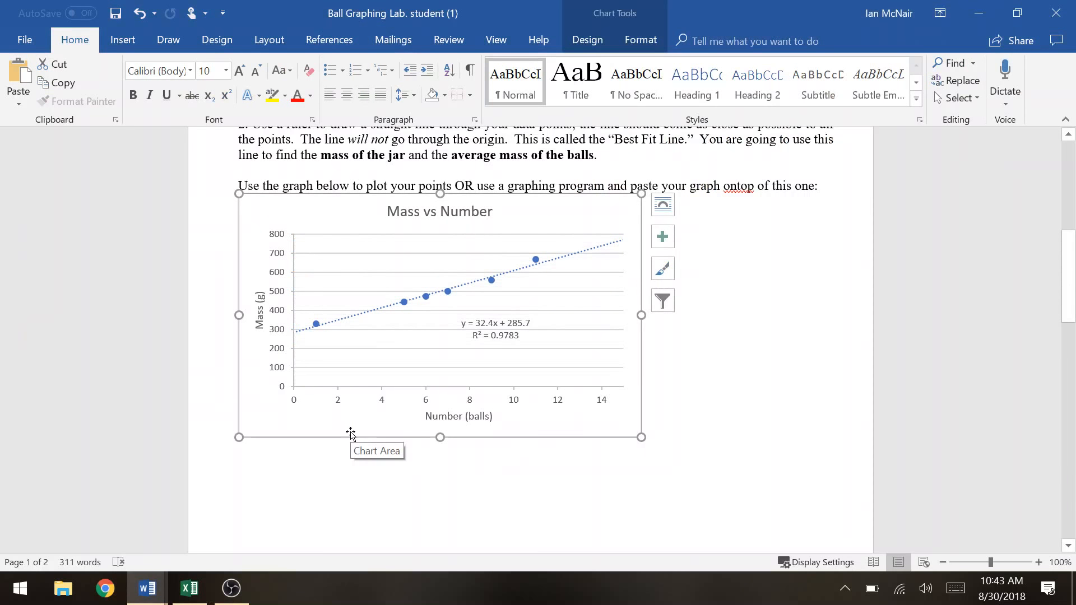
{"action": "key", "text": "Delete"}
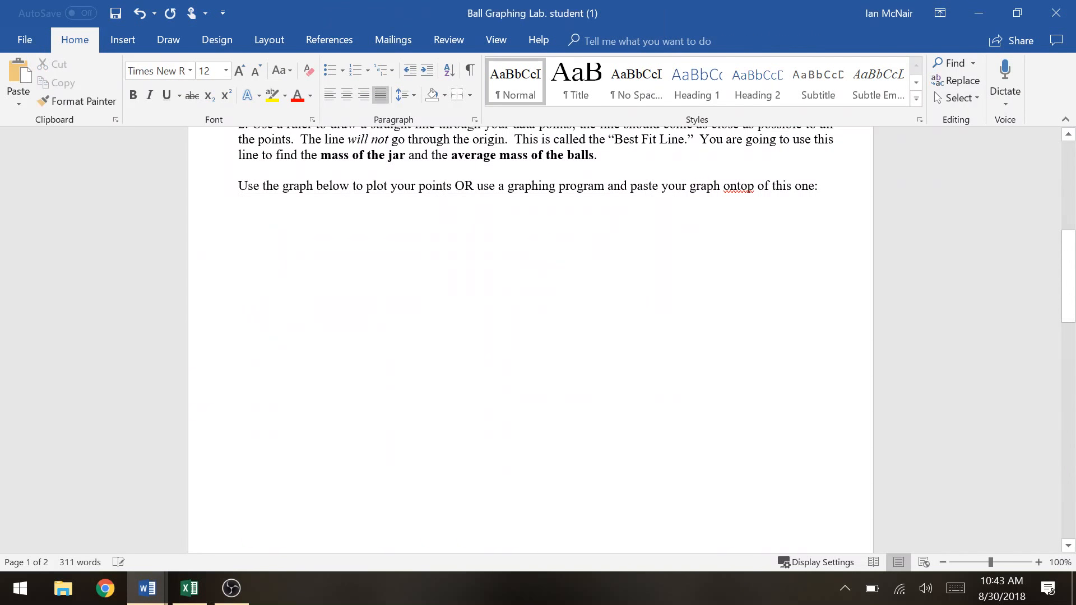
{"action": "right_click", "coordinate": [364, 270]}
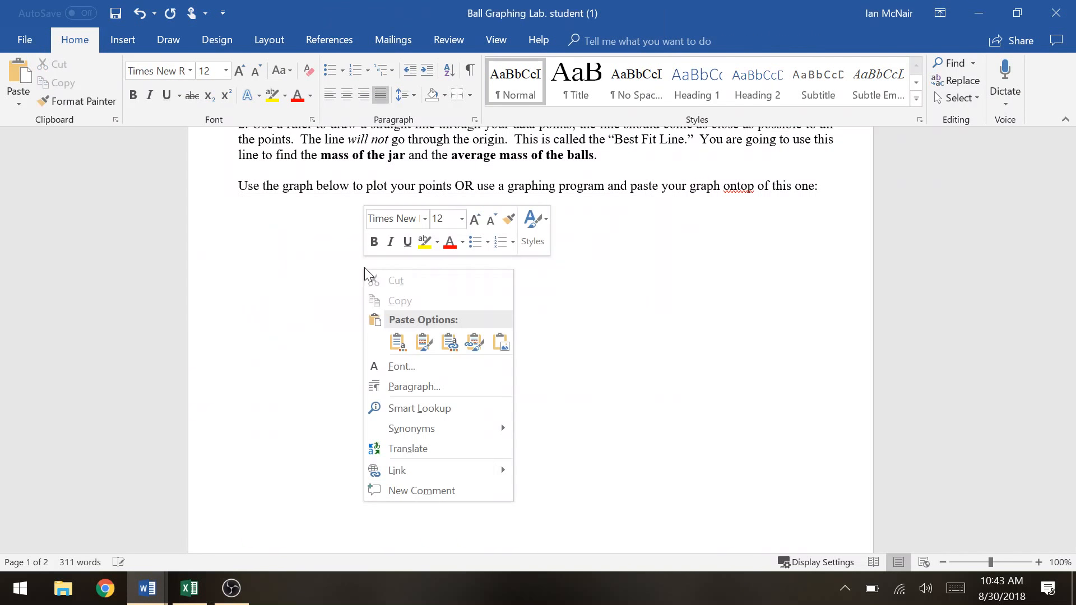
{"action": "left_click", "coordinate": [499, 342]}
Step: Set the chart picture's text wrapping to In Front of Text and locate the picture on the first page
{"action": "scroll", "coordinate": [495, 341], "scroll_direction": "down", "scroll_amount": 10}
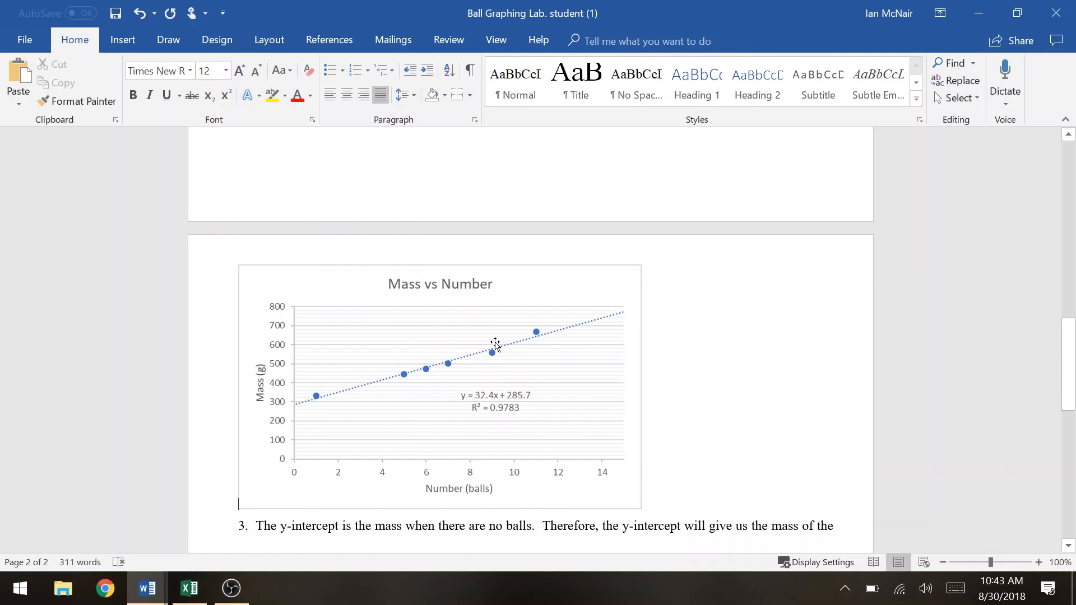
{"action": "left_click", "coordinate": [495, 344]}
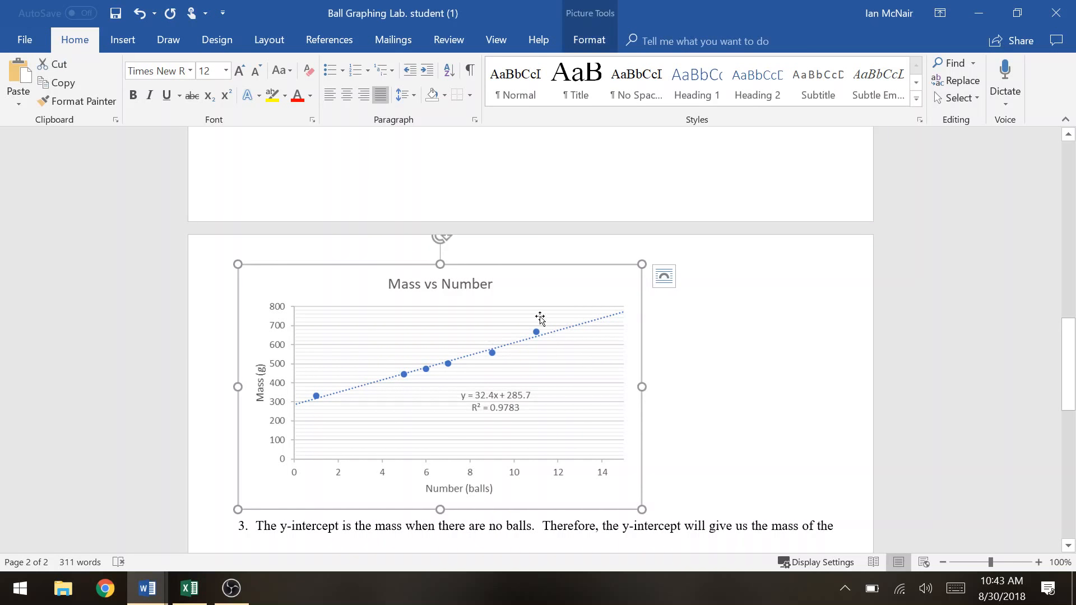
{"action": "left_click", "coordinate": [660, 286]}
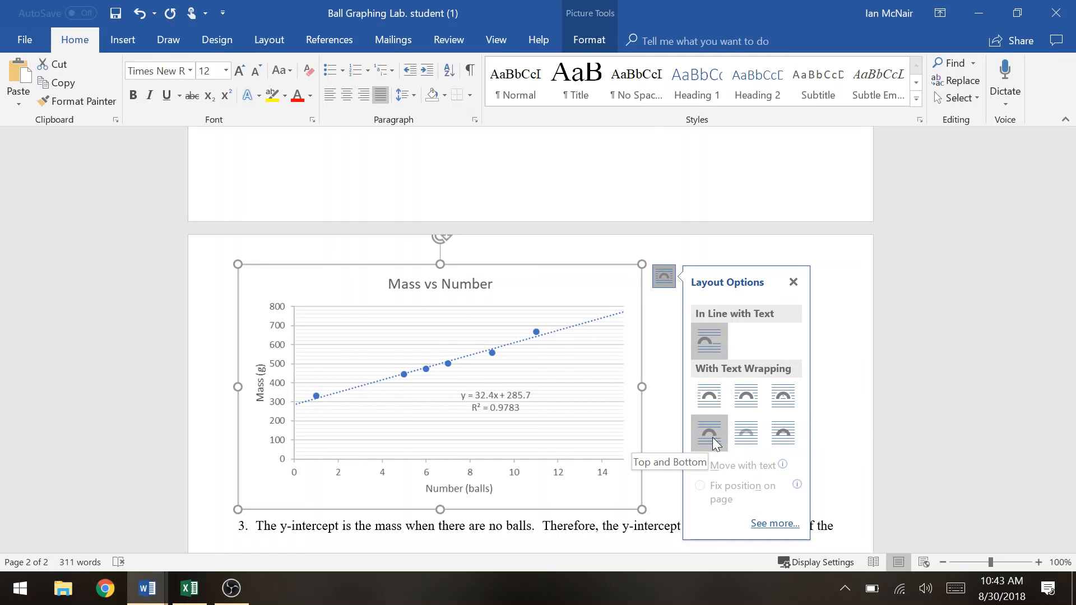
{"action": "left_click", "coordinate": [773, 444]}
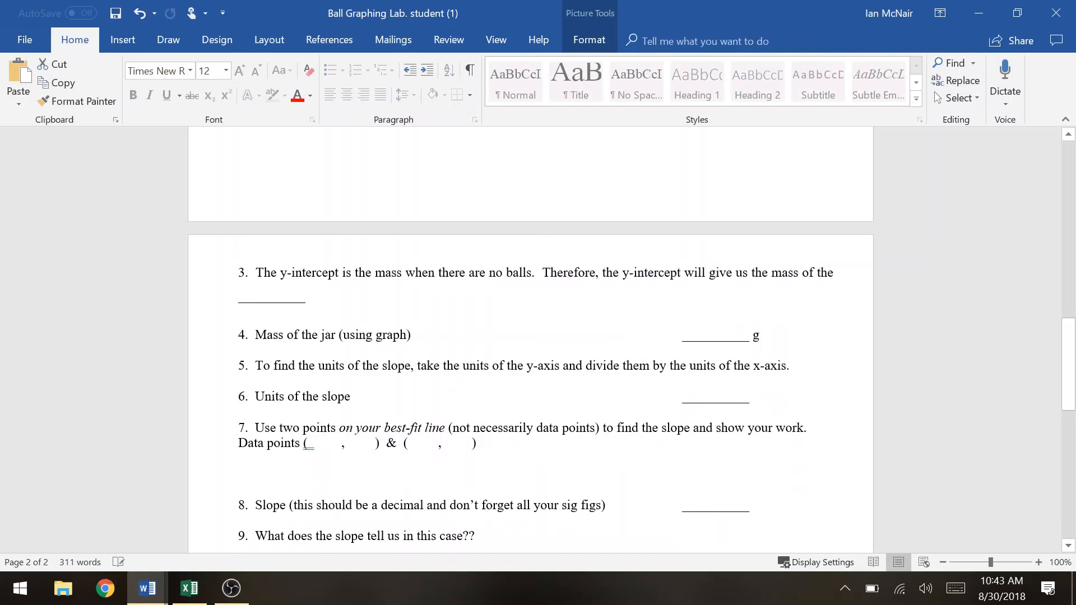
{"action": "scroll", "coordinate": [774, 440], "scroll_direction": "up", "scroll_amount": 10}
{"action": "scroll", "coordinate": [773, 440], "scroll_direction": "up", "scroll_amount": 6}
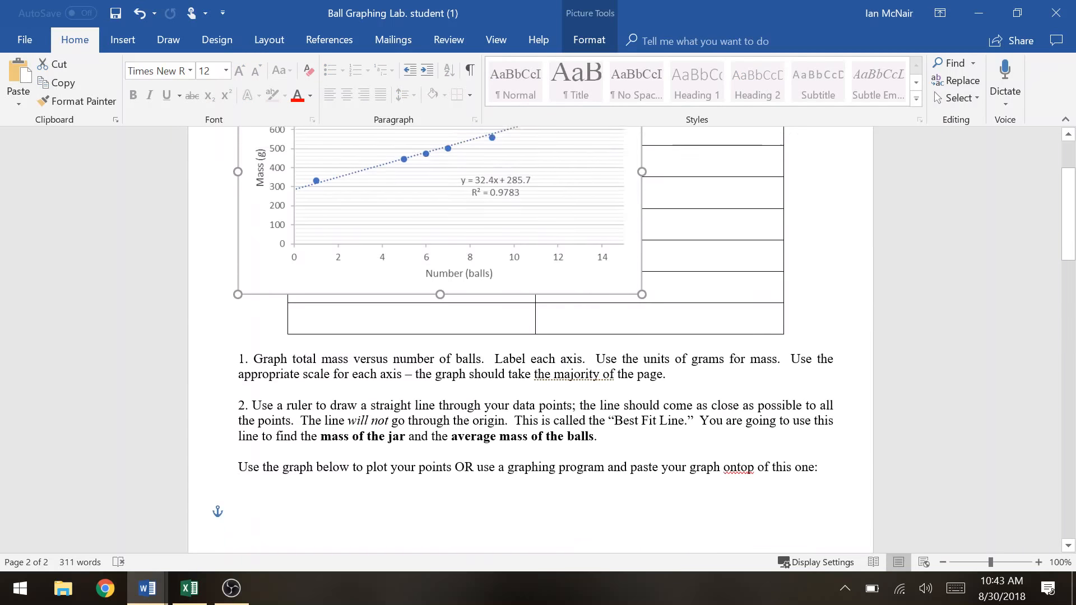
Step: Move the chart picture to just below the "Use the graph below" line, aligned with the text's left margin
{"action": "left_click_drag", "start_coordinate": [492, 361], "coordinate": [515, 297]}
{"action": "scroll", "coordinate": [515, 300], "scroll_direction": "down", "scroll_amount": 5}
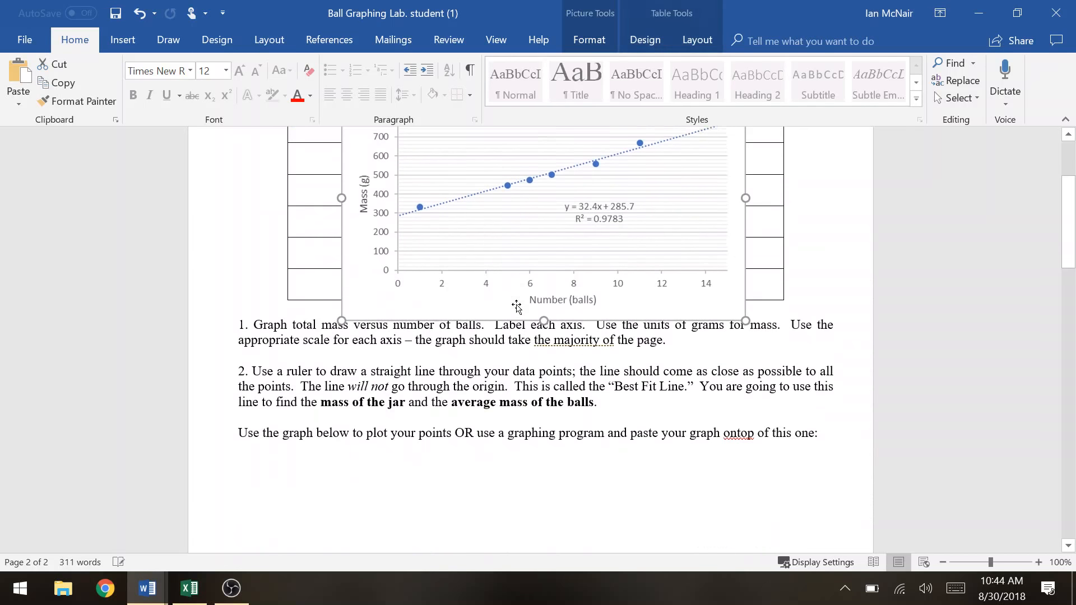
{"action": "left_click_drag", "start_coordinate": [566, 170], "coordinate": [564, 394]}
{"action": "scroll", "coordinate": [563, 387], "scroll_direction": "down", "scroll_amount": 3}
{"action": "left_click_drag", "start_coordinate": [559, 287], "coordinate": [540, 435]}
{"action": "scroll", "coordinate": [540, 435], "scroll_direction": "down", "scroll_amount": 2}
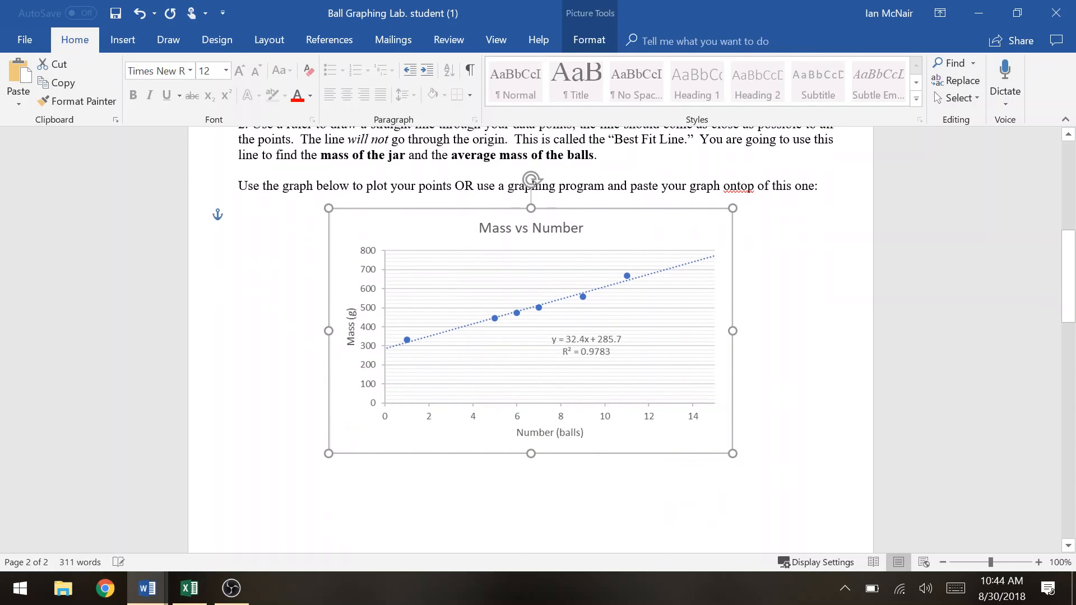
{"action": "left_click_drag", "start_coordinate": [493, 345], "coordinate": [399, 312]}
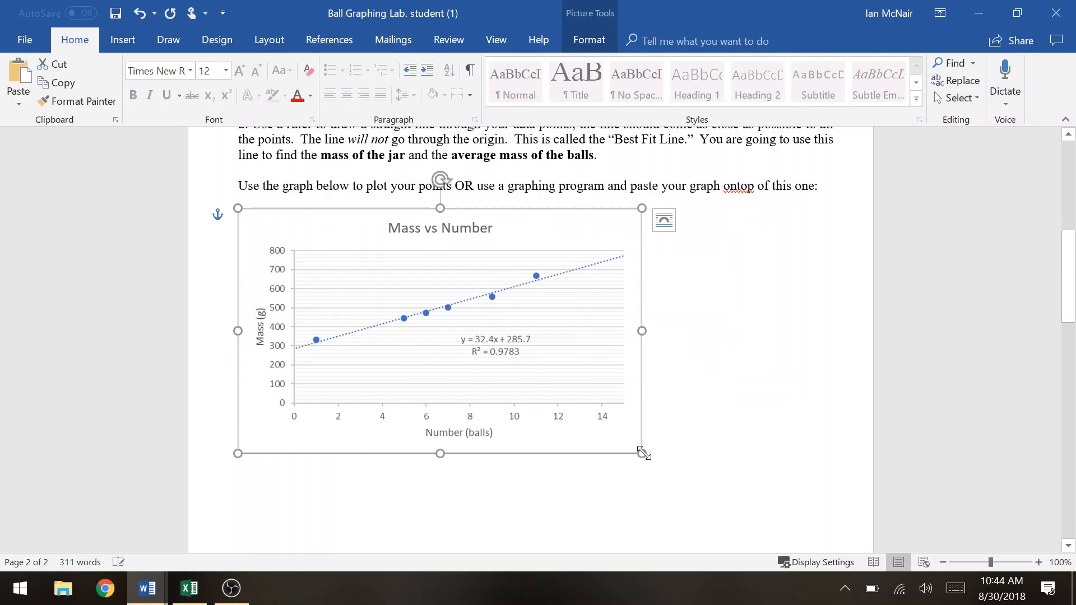
Step: Enlarge the chart picture proportionally so it spans the full width of the page text
{"action": "left_click_drag", "start_coordinate": [642, 453], "coordinate": [828, 531]}
{"action": "scroll", "coordinate": [828, 531], "scroll_direction": "down", "scroll_amount": 2}
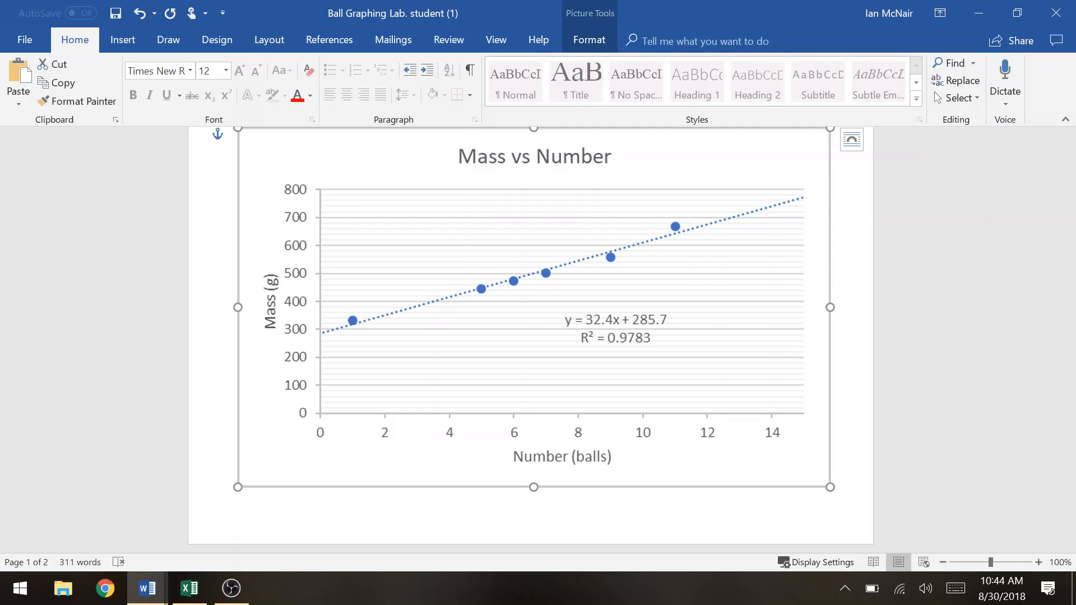
{"action": "scroll", "coordinate": [530, 336], "scroll_direction": "down", "scroll_amount": 5}
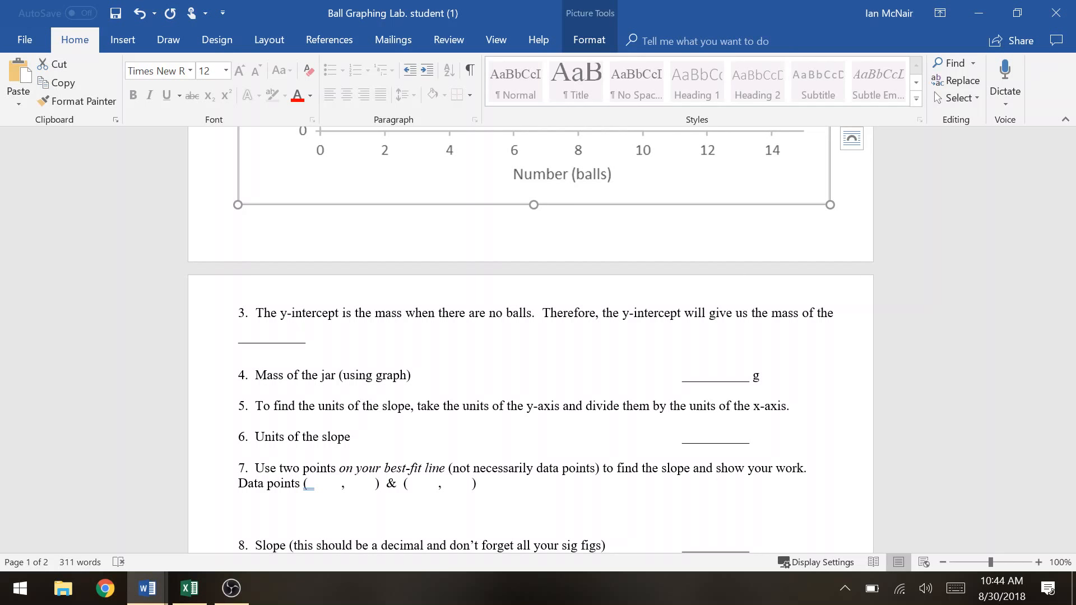
Step: Handwrite "Can" in question 3's blank and 275 as the jar's mass in question 4
{"action": "scroll", "coordinate": [530, 336], "scroll_direction": "up", "scroll_amount": 6}
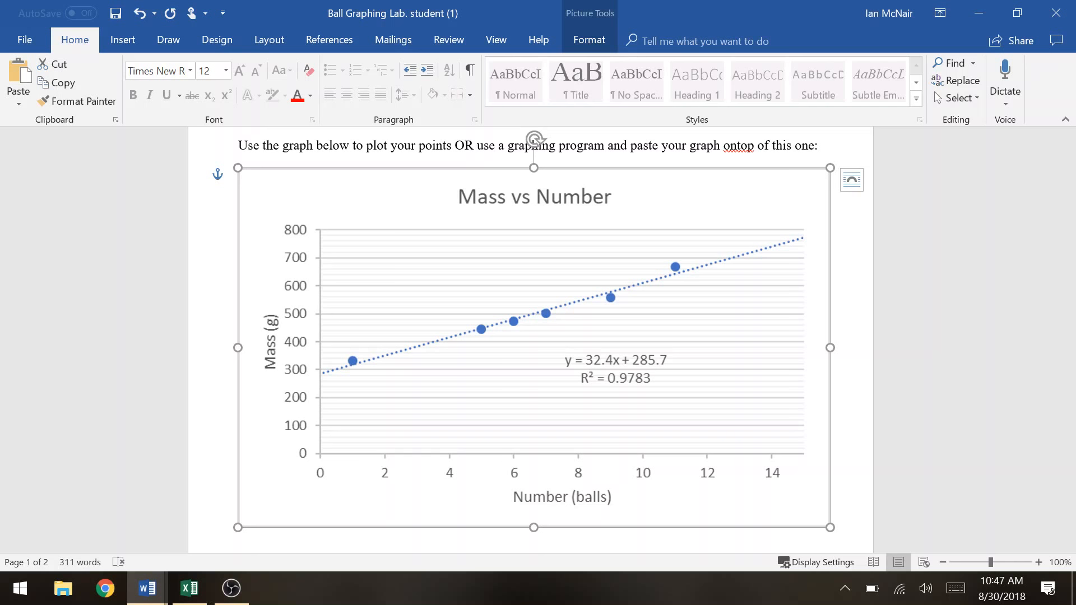
{"action": "scroll", "coordinate": [1064, 460], "scroll_direction": "down", "scroll_amount": 6}
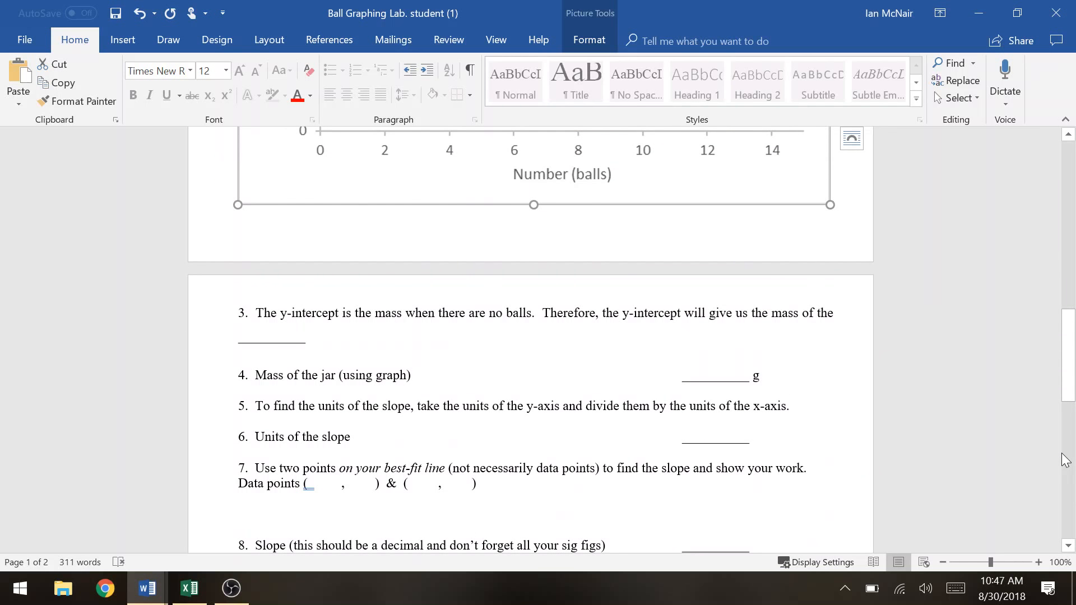
{"action": "mouse_move", "coordinate": [255, 328]}
{"action": "left_mouse_down"}
{"action": "mouse_move", "coordinate": [256, 343]}
{"action": "mouse_move", "coordinate": [270, 341]}
{"action": "left_mouse_up"}
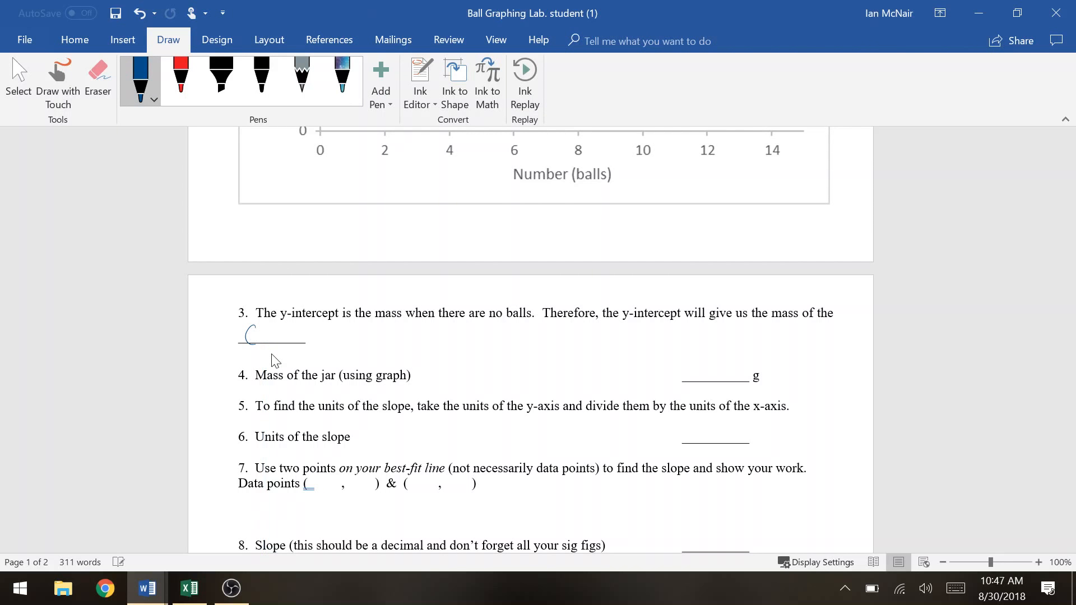
{"action": "left_click_drag", "start_coordinate": [261, 336], "coordinate": [282, 346]}
{"action": "mouse_move", "coordinate": [695, 360]}
{"action": "left_mouse_down"}
{"action": "mouse_move", "coordinate": [716, 381]}
{"action": "mouse_move", "coordinate": [745, 380]}
{"action": "mouse_move", "coordinate": [751, 357]}
{"action": "left_mouse_up"}
Step: Handwrite the units of the slope as g over ball at question 6's blank
{"action": "scroll", "coordinate": [560, 392], "scroll_direction": "up", "scroll_amount": 7}
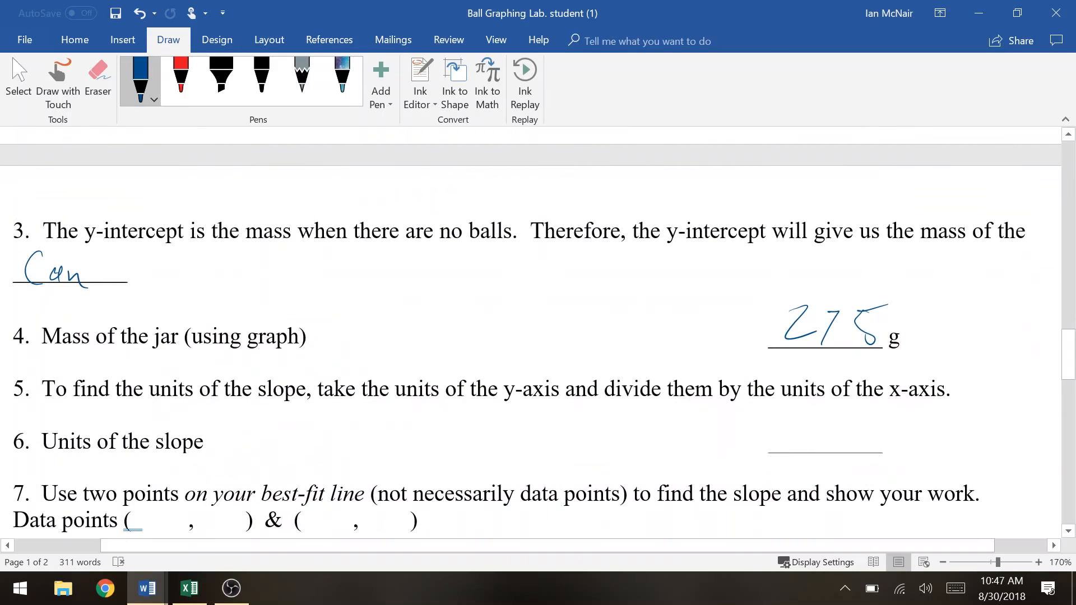
{"action": "scroll", "coordinate": [531, 336], "scroll_direction": "down", "scroll_amount": 2}
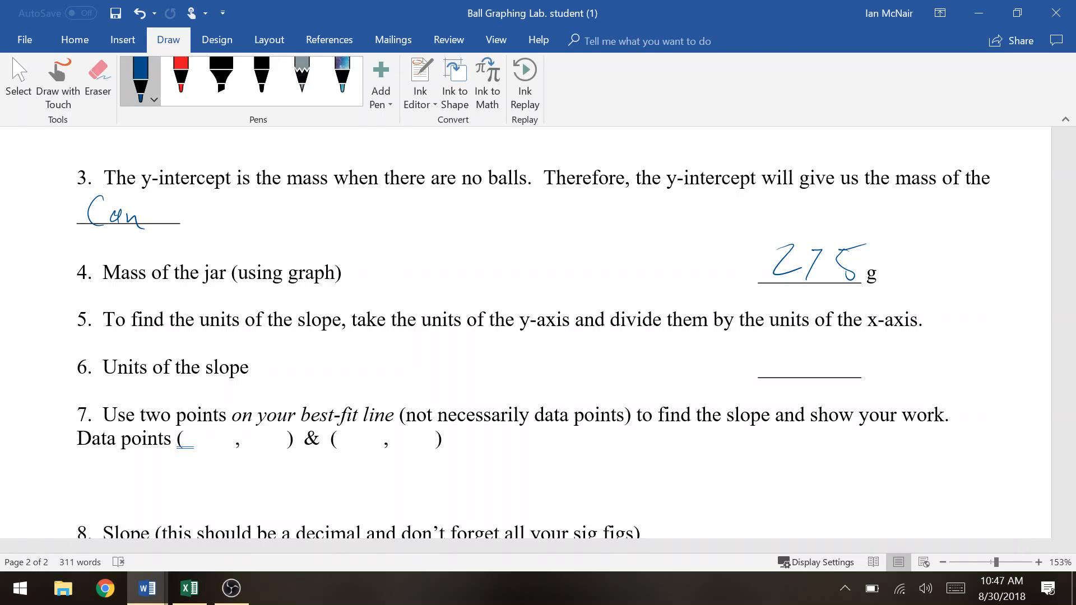
{"action": "scroll", "coordinate": [531, 330], "scroll_direction": "up", "scroll_amount": 10}
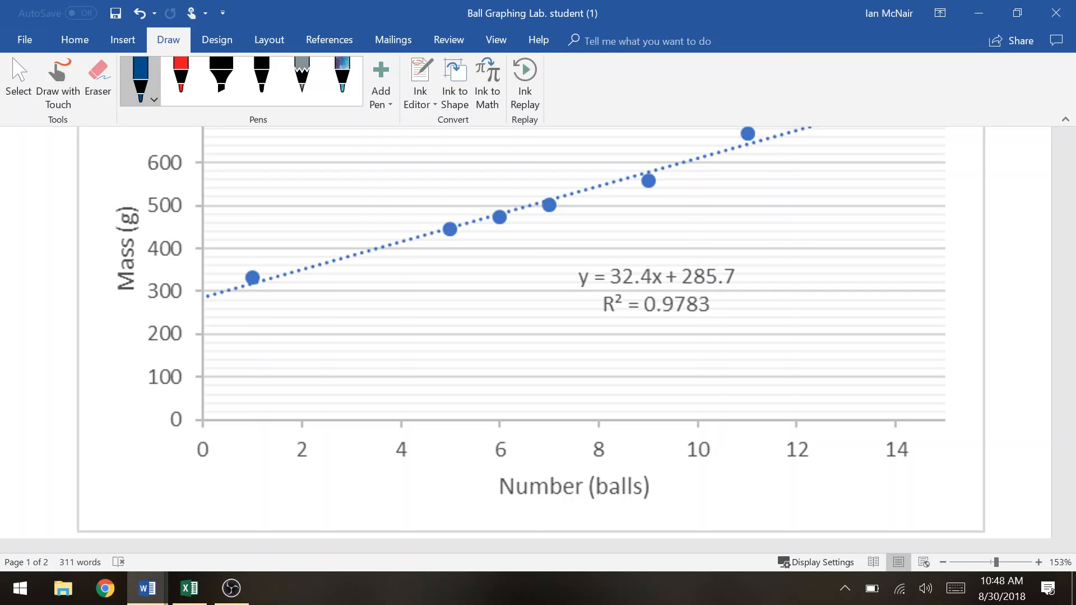
{"action": "scroll", "coordinate": [1069, 333], "scroll_direction": "down", "scroll_amount": 10}
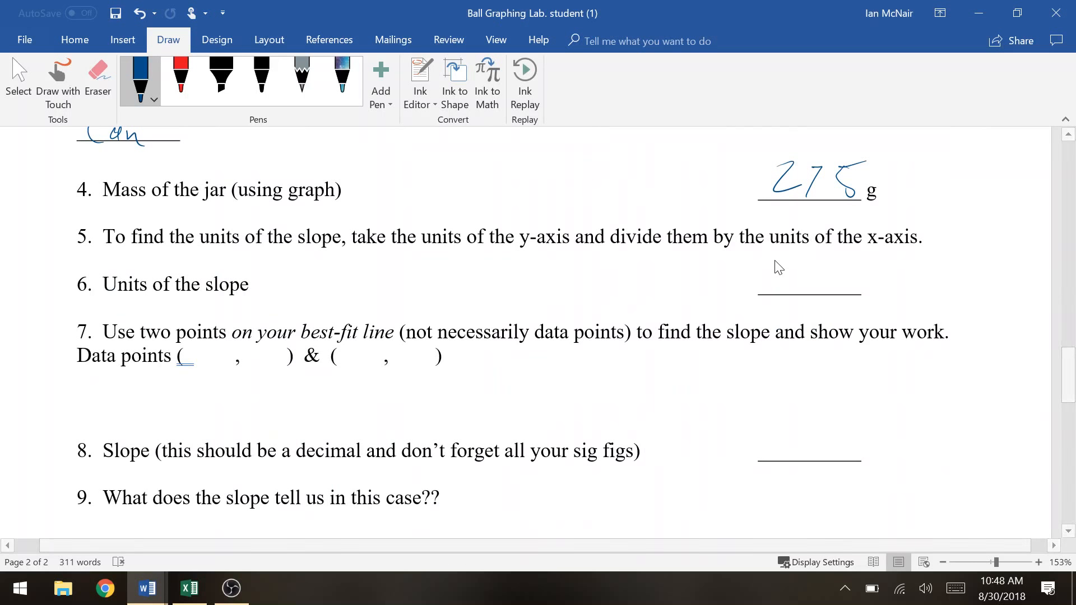
{"action": "mouse_move", "coordinate": [798, 254]}
{"action": "left_mouse_down"}
{"action": "mouse_move", "coordinate": [787, 276]}
{"action": "mouse_move", "coordinate": [822, 275]}
{"action": "mouse_move", "coordinate": [778, 301]}
{"action": "left_mouse_up"}
{"action": "left_click_drag", "start_coordinate": [791, 298], "coordinate": [785, 301]}
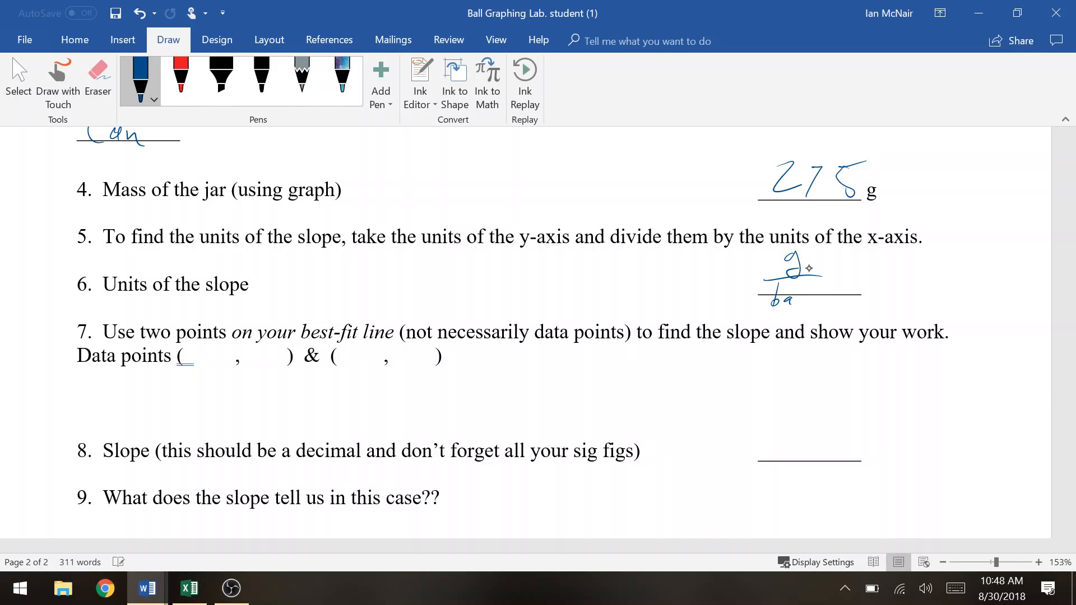
{"action": "mouse_move", "coordinate": [797, 259]}
{"action": "left_mouse_down"}
{"action": "mouse_move", "coordinate": [777, 293]}
{"action": "mouse_move", "coordinate": [838, 289]}
{"action": "mouse_move", "coordinate": [794, 312]}
{"action": "mouse_move", "coordinate": [811, 318]}
{"action": "left_mouse_up"}
{"action": "left_click_drag", "start_coordinate": [820, 302], "coordinate": [815, 318]}
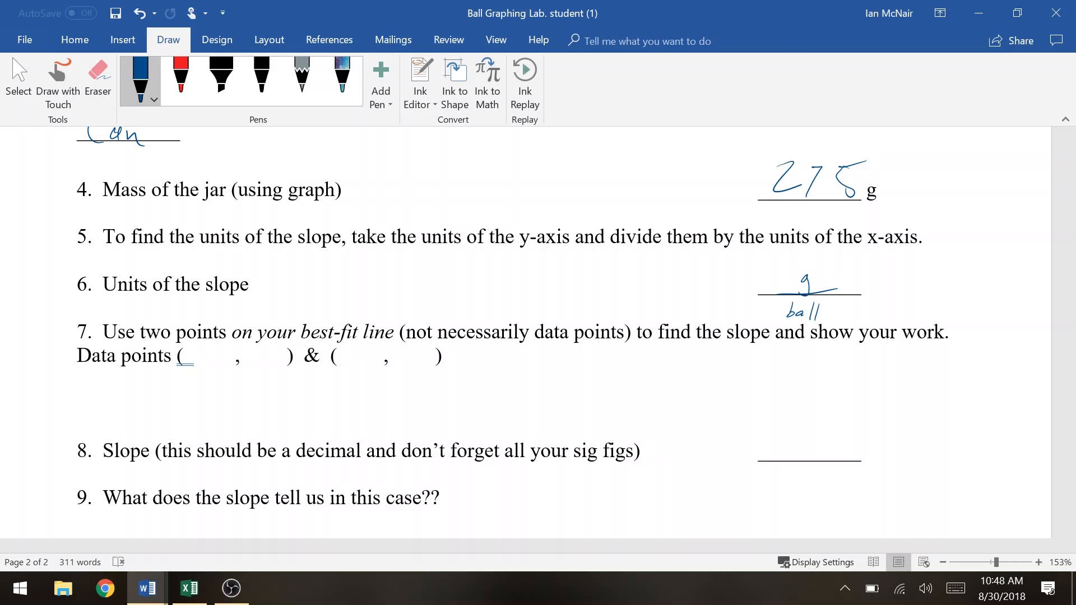
Step: Cross out question 7 with a wavy ink line and check the trendline equation on the graph
{"action": "scroll", "coordinate": [538, 336], "scroll_direction": "down", "scroll_amount": 5}
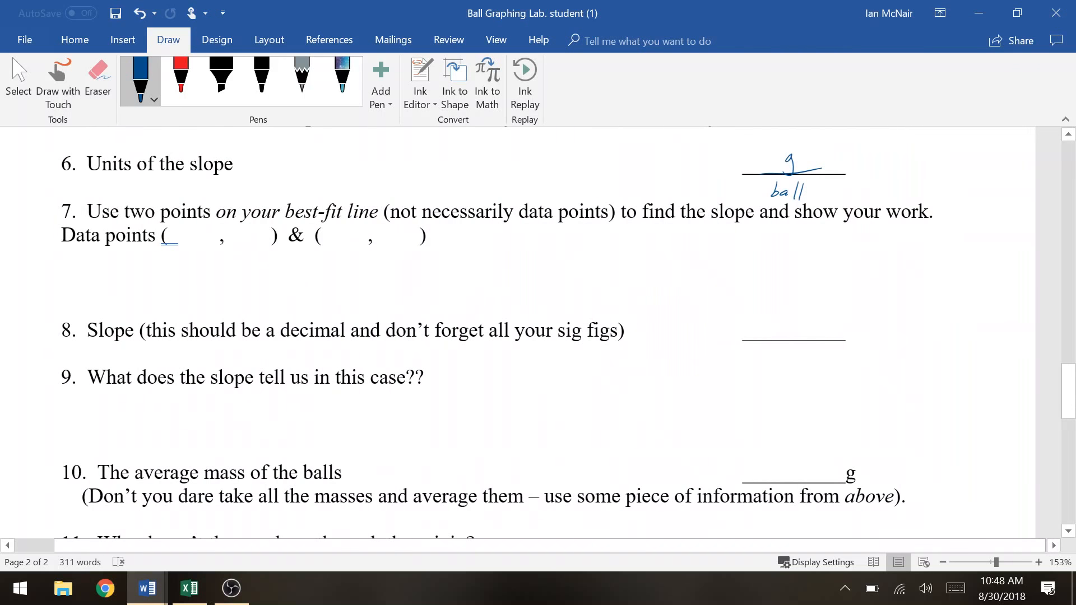
{"action": "mouse_move", "coordinate": [86, 230]}
{"action": "left_mouse_down"}
{"action": "mouse_move", "coordinate": [375, 229]}
{"action": "mouse_move", "coordinate": [577, 211]}
{"action": "left_mouse_up"}
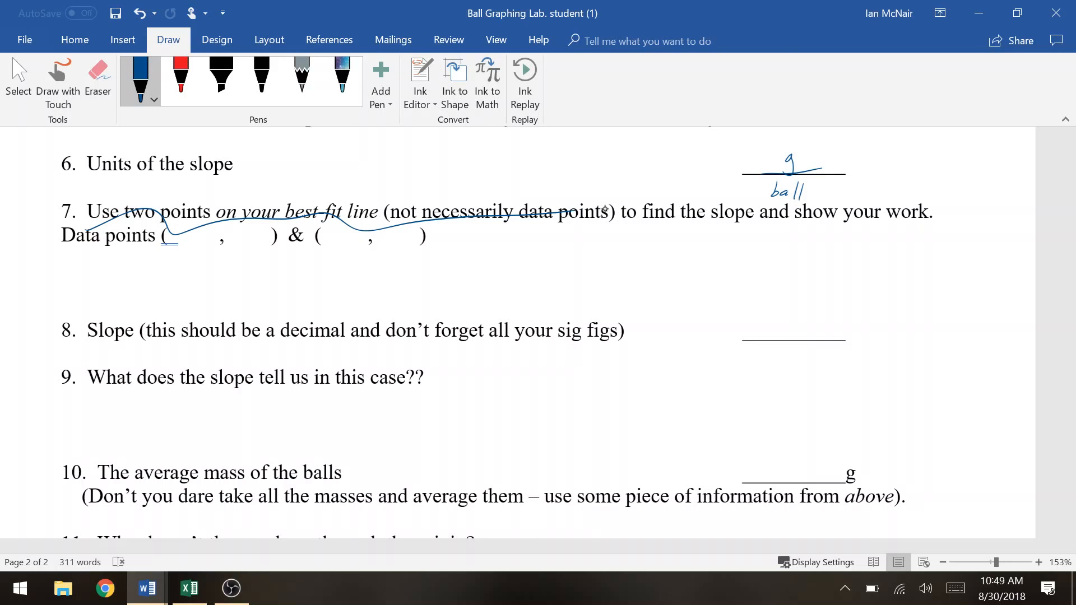
{"action": "scroll", "coordinate": [605, 209], "scroll_direction": "up", "scroll_amount": 10}
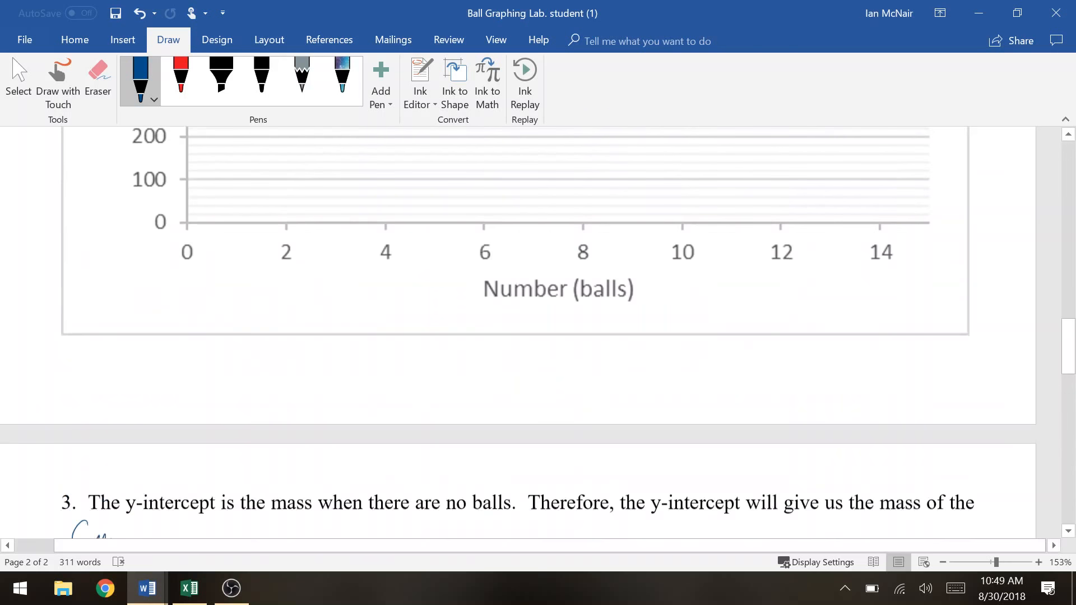
{"action": "scroll", "coordinate": [605, 209], "scroll_direction": "down", "scroll_amount": 2}
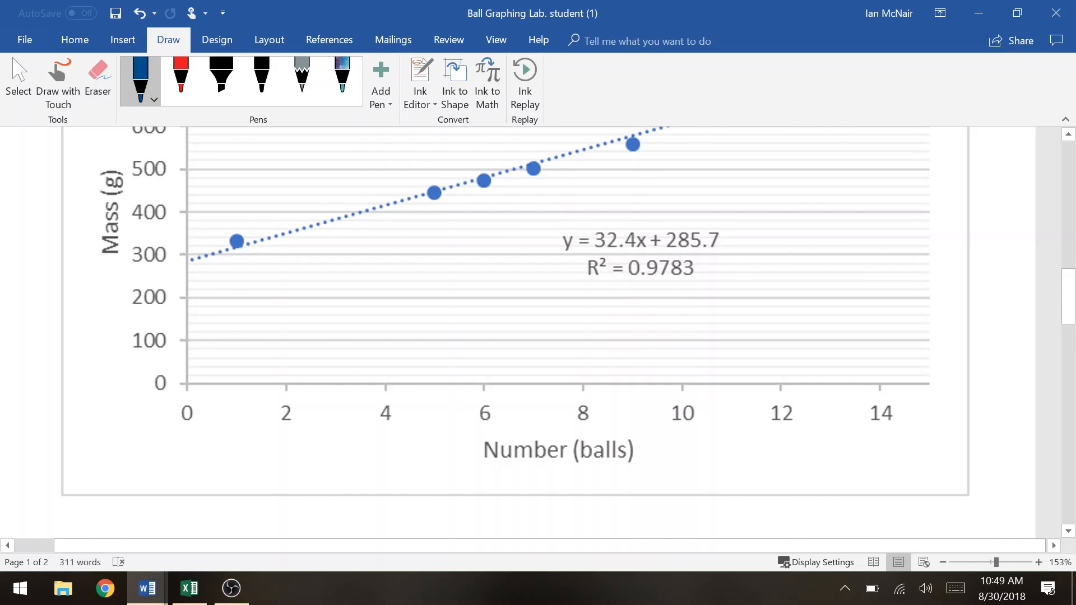
{"action": "scroll", "coordinate": [549, 331], "scroll_direction": "down", "scroll_amount": 12}
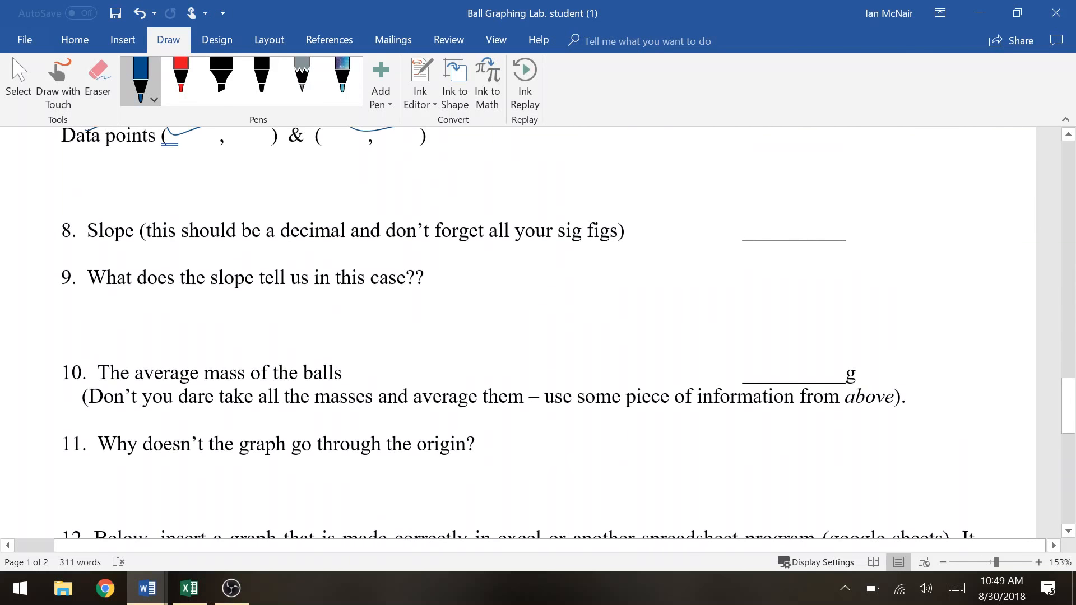
Step: Handwrite the slope 32.4 g/ball from the trendline equation at question 8's blank
{"action": "scroll", "coordinate": [549, 331], "scroll_direction": "up", "scroll_amount": 3}
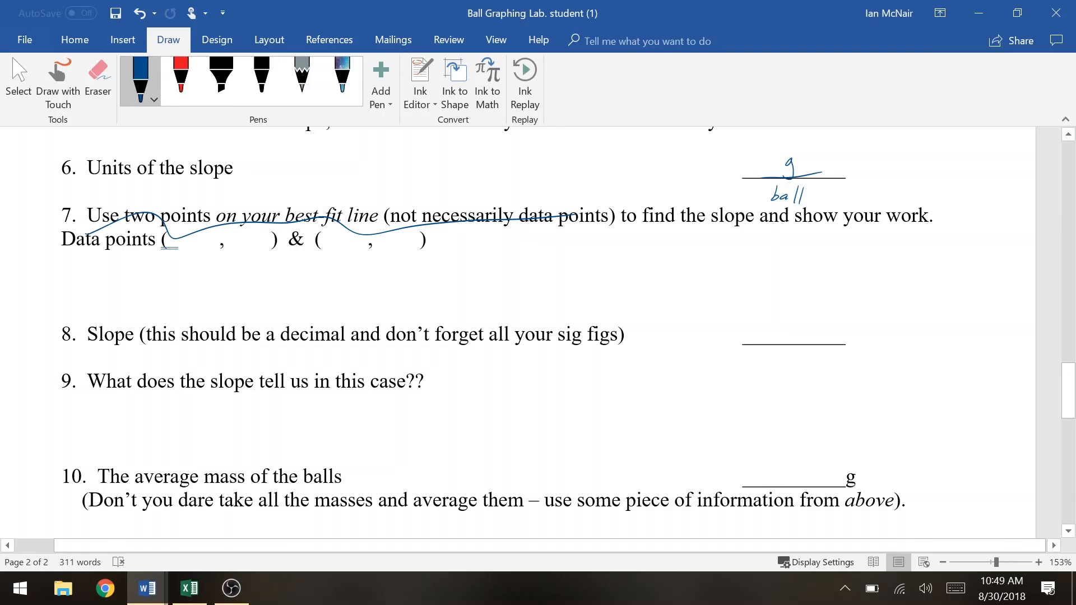
{"action": "mouse_move", "coordinate": [758, 309]}
{"action": "left_mouse_down"}
{"action": "mouse_move", "coordinate": [761, 328]}
{"action": "mouse_move", "coordinate": [800, 325]}
{"action": "left_mouse_up"}
{"action": "left_click", "coordinate": [806, 325]}
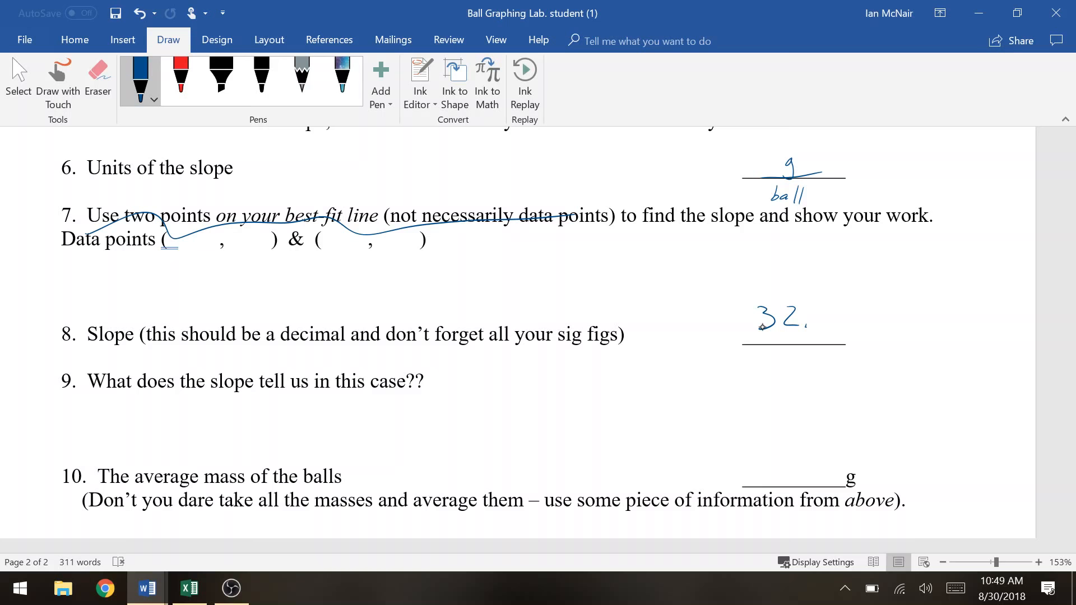
{"action": "scroll", "coordinate": [762, 327], "scroll_direction": "up", "scroll_amount": 10}
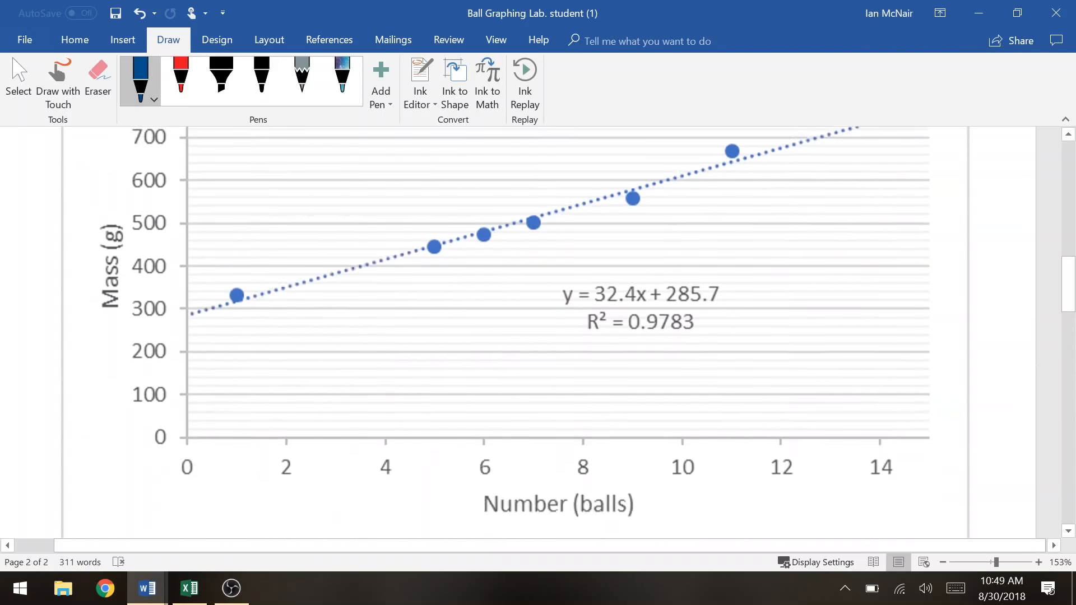
{"action": "scroll", "coordinate": [762, 327], "scroll_direction": "down", "scroll_amount": 6}
{"action": "scroll", "coordinate": [538, 331], "scroll_direction": "down", "scroll_amount": 2}
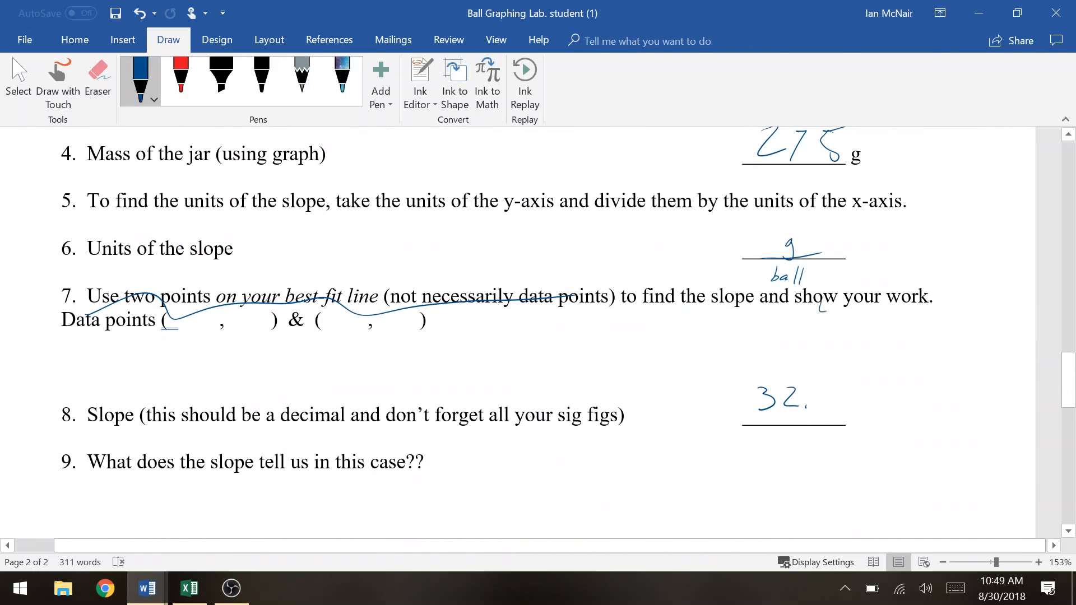
{"action": "left_click_drag", "start_coordinate": [821, 385], "coordinate": [830, 398]}
{"action": "mouse_move", "coordinate": [828, 384]}
{"action": "left_mouse_down"}
{"action": "mouse_move", "coordinate": [827, 415]}
{"action": "mouse_move", "coordinate": [877, 401]}
{"action": "mouse_move", "coordinate": [856, 428]}
{"action": "left_mouse_up"}
{"action": "left_click_drag", "start_coordinate": [863, 423], "coordinate": [870, 429]}
{"action": "left_click_drag", "start_coordinate": [879, 409], "coordinate": [877, 429]}
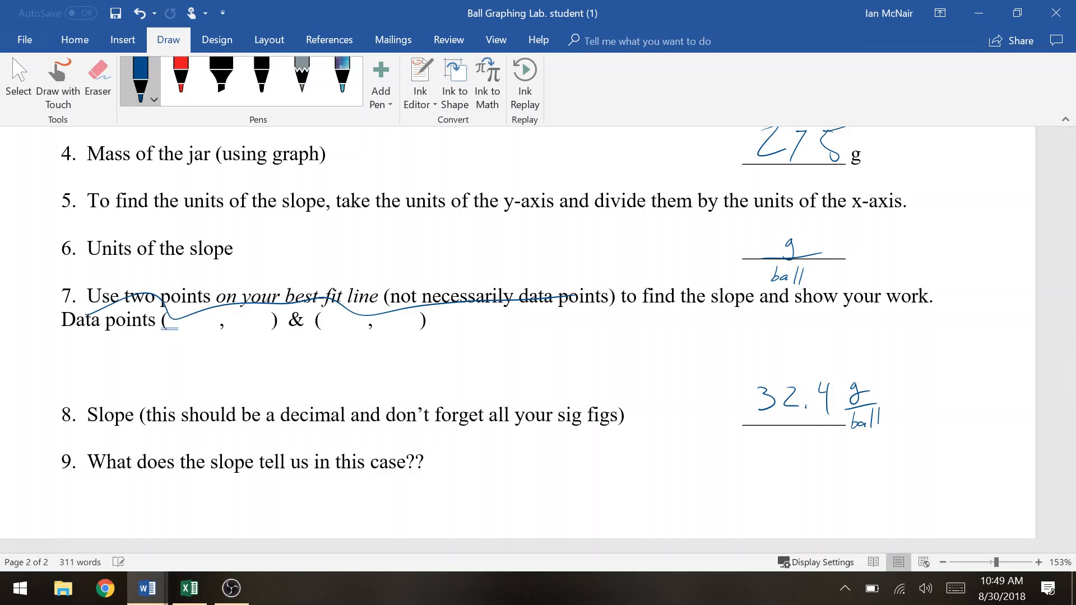
Step: Handwrite "Average mass of each marble" as the answer below question 9
{"action": "scroll", "coordinate": [538, 333], "scroll_direction": "down", "scroll_amount": 3}
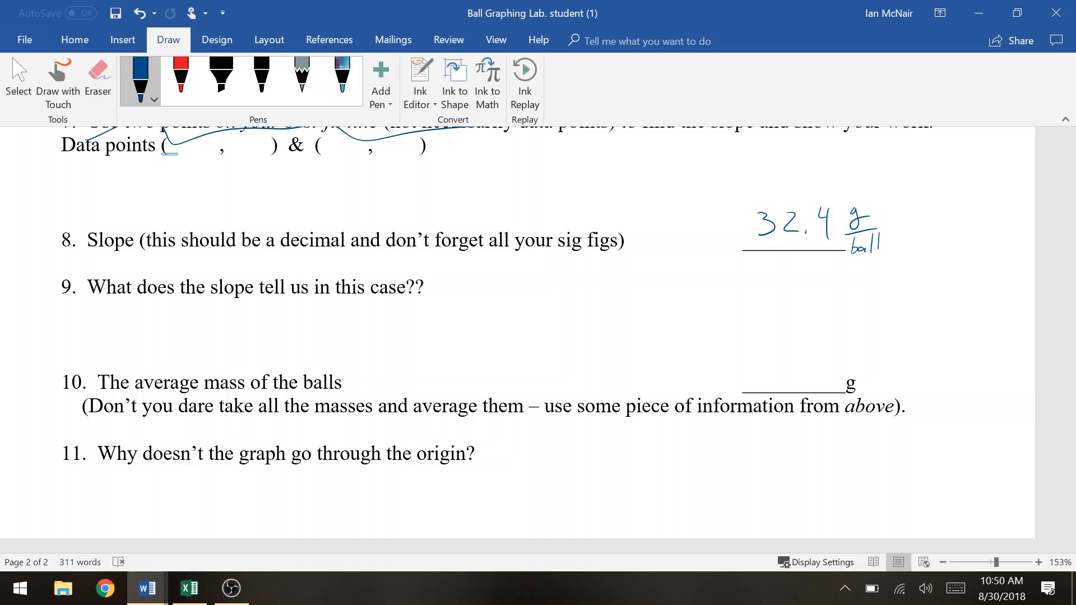
{"action": "mouse_move", "coordinate": [96, 348]}
{"action": "left_mouse_down"}
{"action": "mouse_move", "coordinate": [109, 316]}
{"action": "mouse_move", "coordinate": [138, 341]}
{"action": "mouse_move", "coordinate": [152, 335]}
{"action": "mouse_move", "coordinate": [172, 367]}
{"action": "mouse_move", "coordinate": [190, 338]}
{"action": "mouse_move", "coordinate": [292, 343]}
{"action": "left_mouse_up"}
{"action": "mouse_move", "coordinate": [313, 317]}
{"action": "left_mouse_down"}
{"action": "mouse_move", "coordinate": [300, 339]}
{"action": "mouse_move", "coordinate": [352, 343]}
{"action": "left_mouse_up"}
{"action": "left_click_drag", "start_coordinate": [351, 336], "coordinate": [365, 343]}
{"action": "mouse_move", "coordinate": [382, 315]}
{"action": "left_mouse_down"}
{"action": "mouse_move", "coordinate": [378, 344]}
{"action": "mouse_move", "coordinate": [436, 340]}
{"action": "left_mouse_up"}
{"action": "left_click_drag", "start_coordinate": [438, 341], "coordinate": [459, 342]}
{"action": "mouse_move", "coordinate": [472, 319]}
{"action": "left_mouse_down"}
{"action": "mouse_move", "coordinate": [466, 345]}
{"action": "mouse_move", "coordinate": [476, 347]}
{"action": "left_mouse_up"}
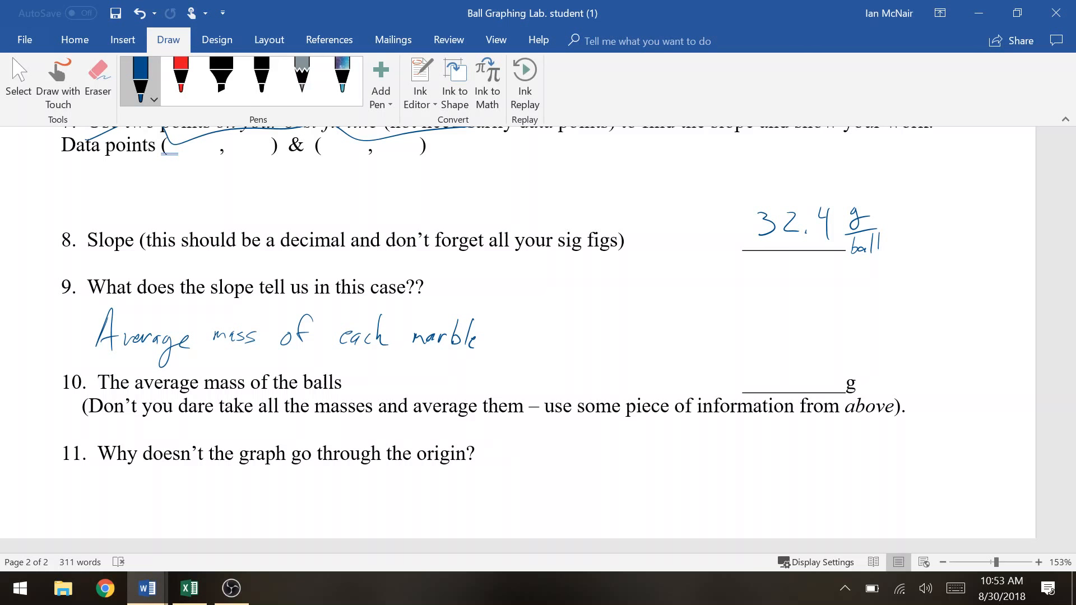
Step: Handwrite 32.4 as the average mass of the balls in question 10's blank
{"action": "scroll", "coordinate": [537, 336], "scroll_direction": "down", "scroll_amount": 2}
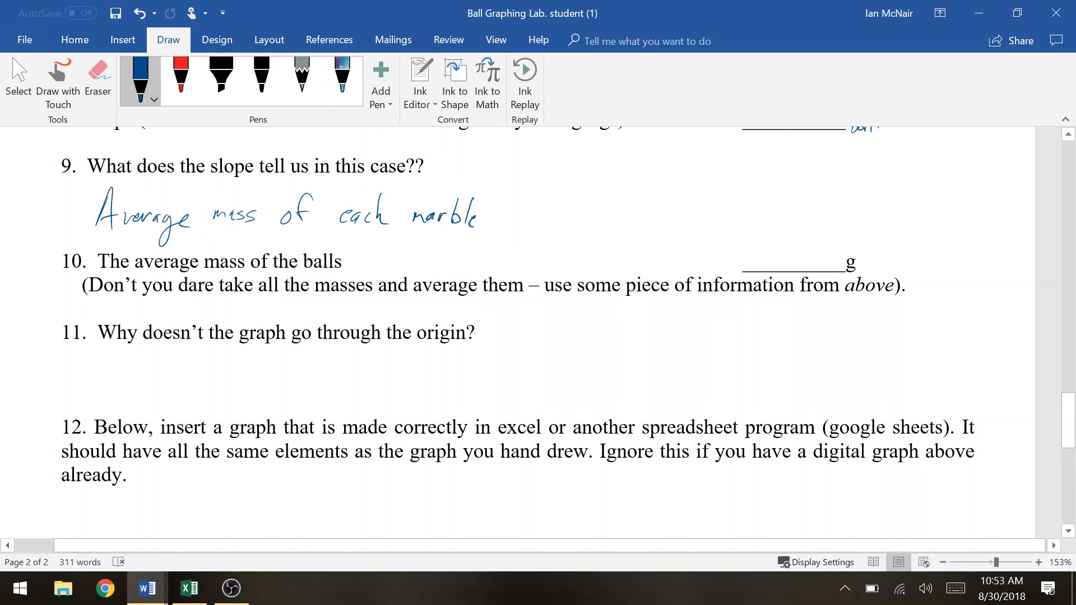
{"action": "scroll", "coordinate": [538, 336], "scroll_direction": "up", "scroll_amount": 1}
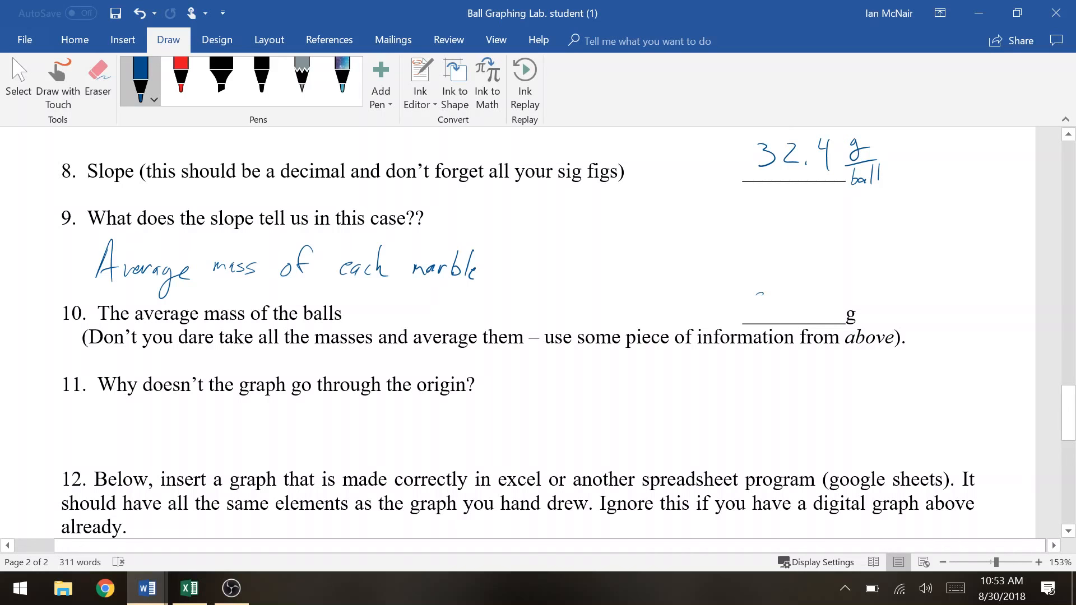
{"action": "left_click_drag", "start_coordinate": [754, 296], "coordinate": [760, 312]}
{"action": "left_click_drag", "start_coordinate": [774, 227], "coordinate": [783, 312]}
{"action": "left_click", "coordinate": [786, 308]}
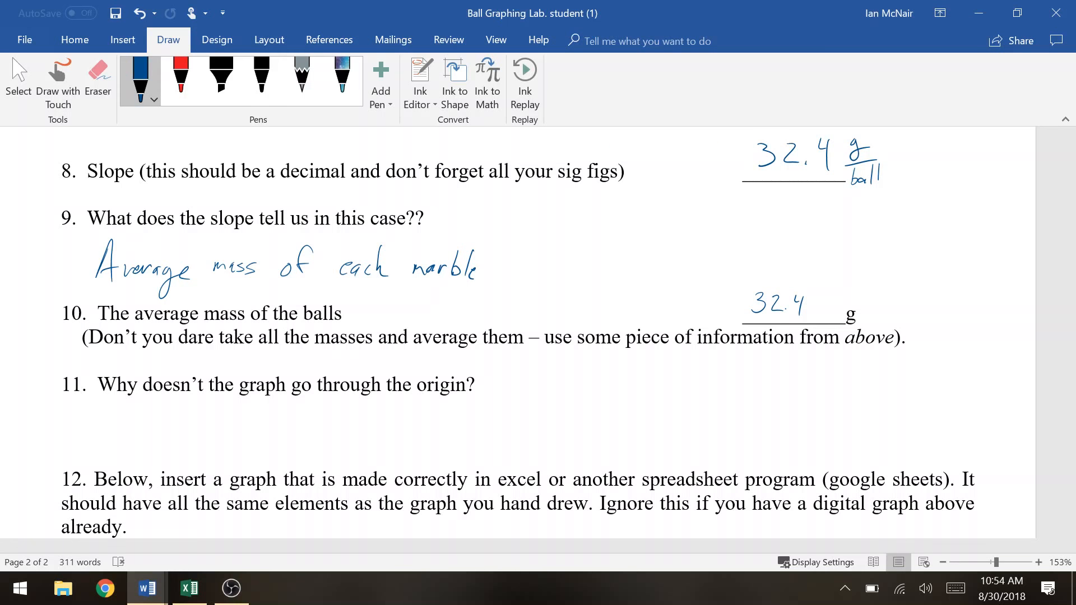
Step: Review questions 11 and 12 and the Mass vs Number chart picture, and switch to OBS
{"action": "scroll", "coordinate": [538, 331], "scroll_direction": "down", "scroll_amount": 3}
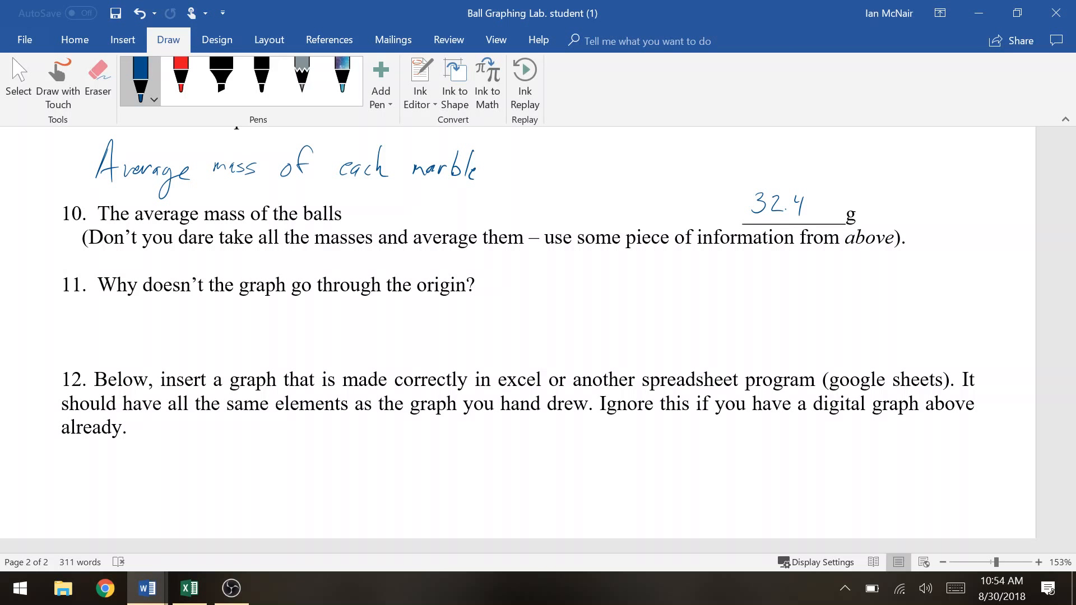
{"action": "scroll", "coordinate": [538, 336], "scroll_direction": "down", "scroll_amount": 2}
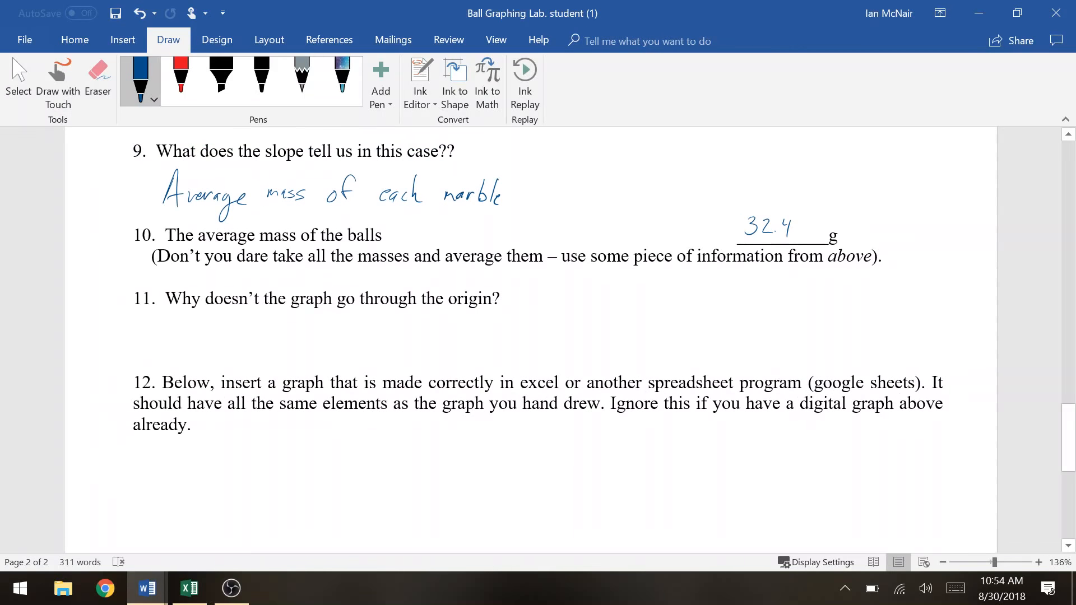
{"action": "scroll", "coordinate": [538, 336], "scroll_direction": "down", "scroll_amount": 5}
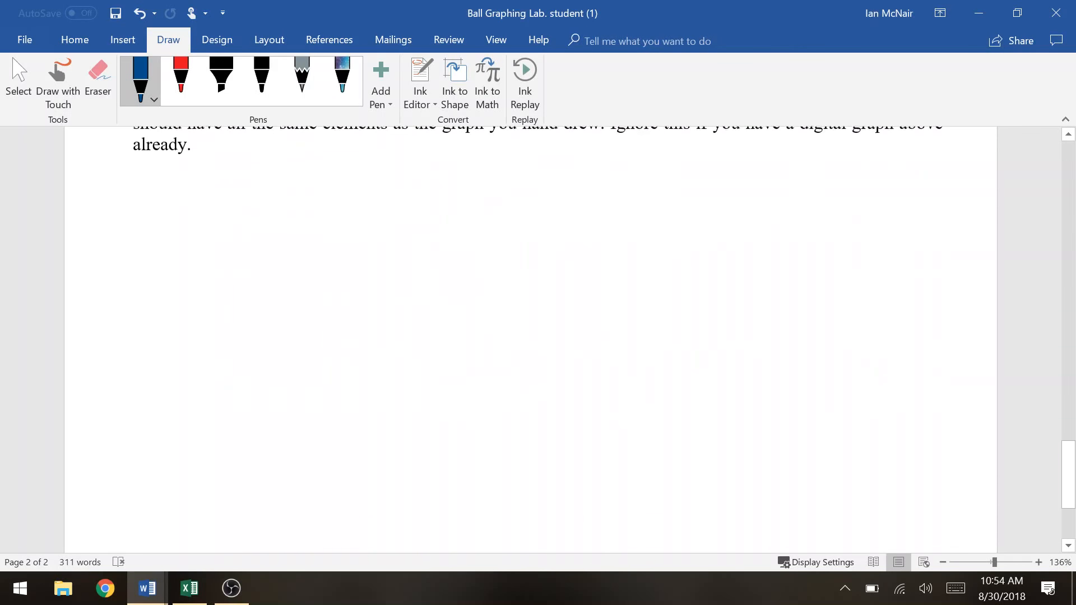
{"action": "scroll", "coordinate": [538, 336], "scroll_direction": "up", "scroll_amount": 12}
{"action": "scroll", "coordinate": [538, 336], "scroll_direction": "up", "scroll_amount": 2}
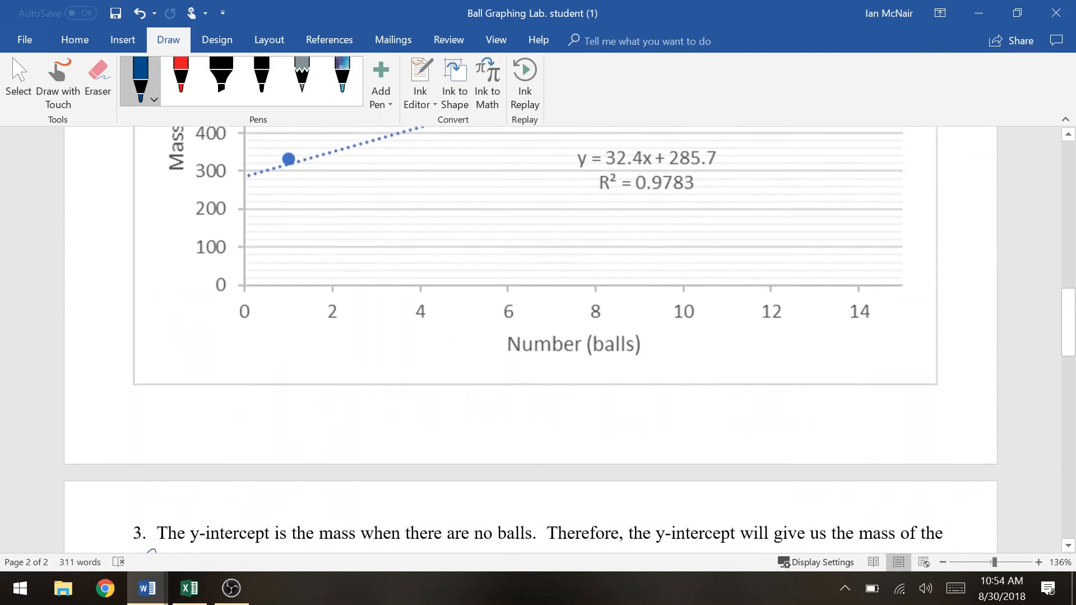
{"action": "scroll", "coordinate": [132, 172], "scroll_direction": "up", "scroll_amount": 4}
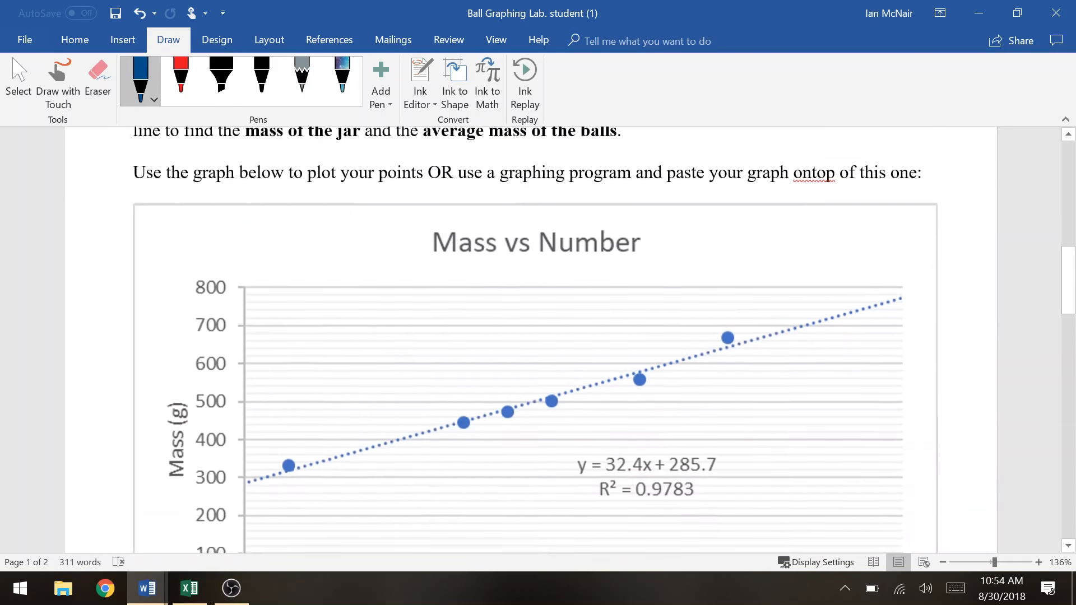
{"action": "scroll", "coordinate": [133, 172], "scroll_direction": "down", "scroll_amount": 1}
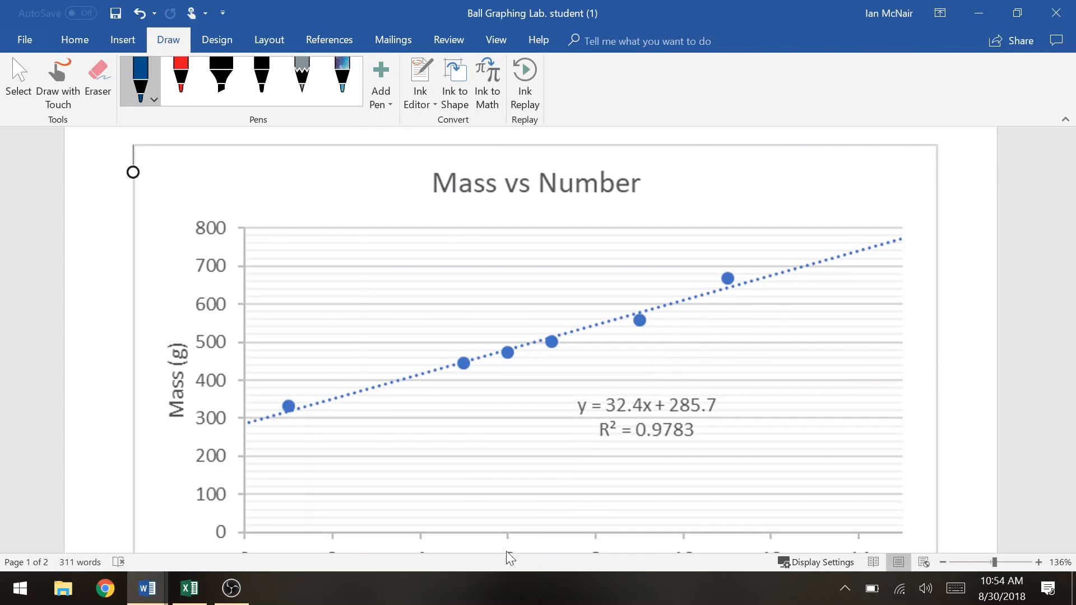
{"action": "left_click", "coordinate": [231, 588]}
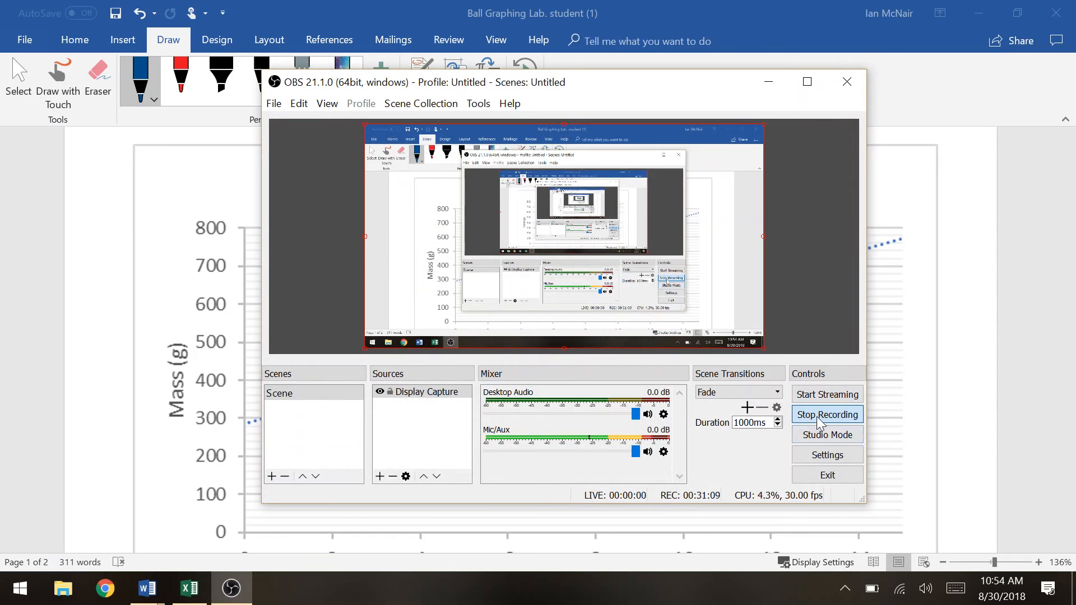